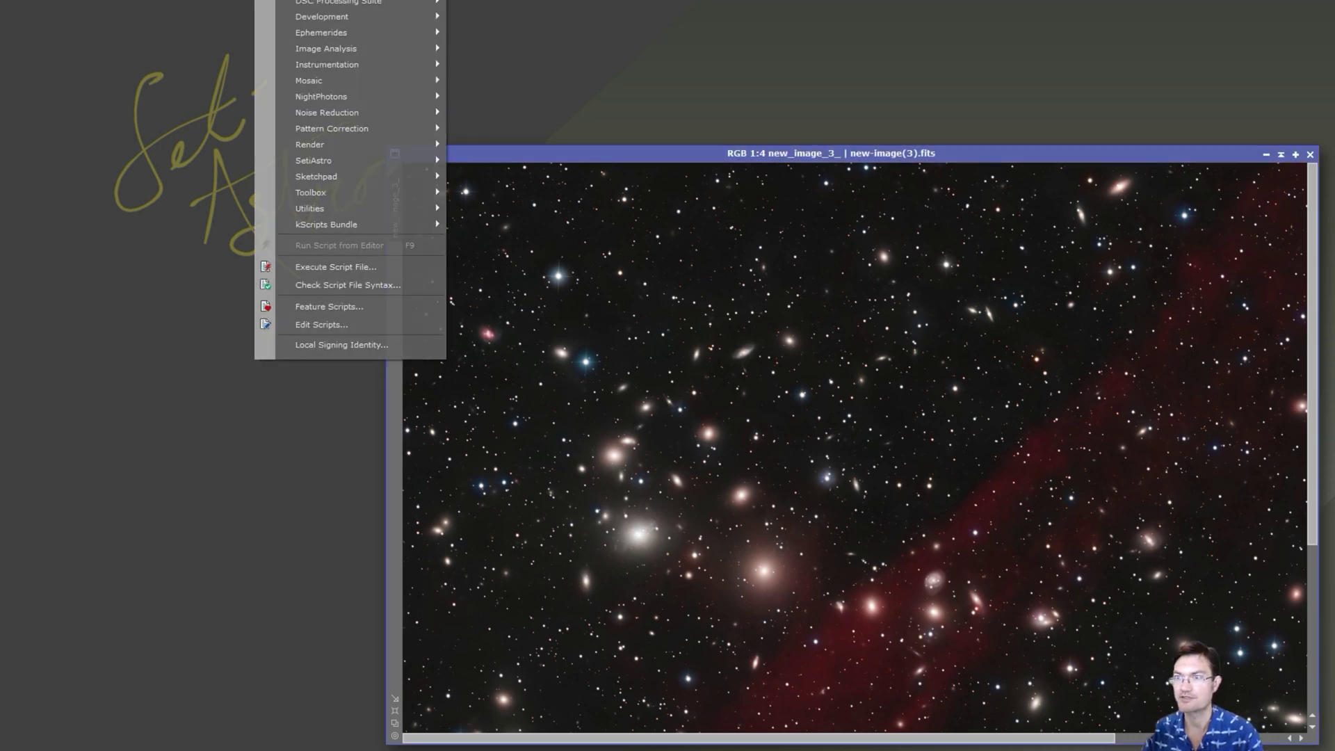
- Launch the What's In My Image script from the SetiAstro scripts menu on the open image
{"action": "left_click", "coordinate": [340, 160]}
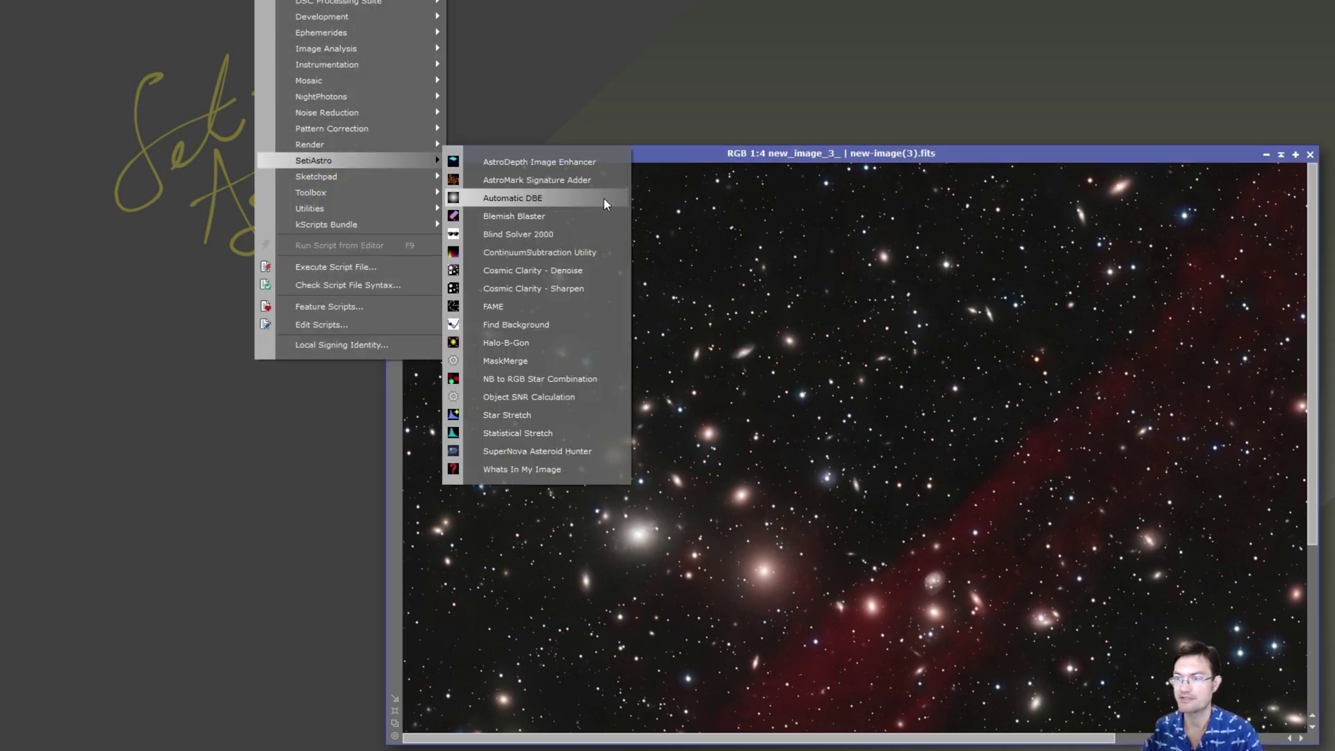
{"action": "left_click", "coordinate": [524, 469]}
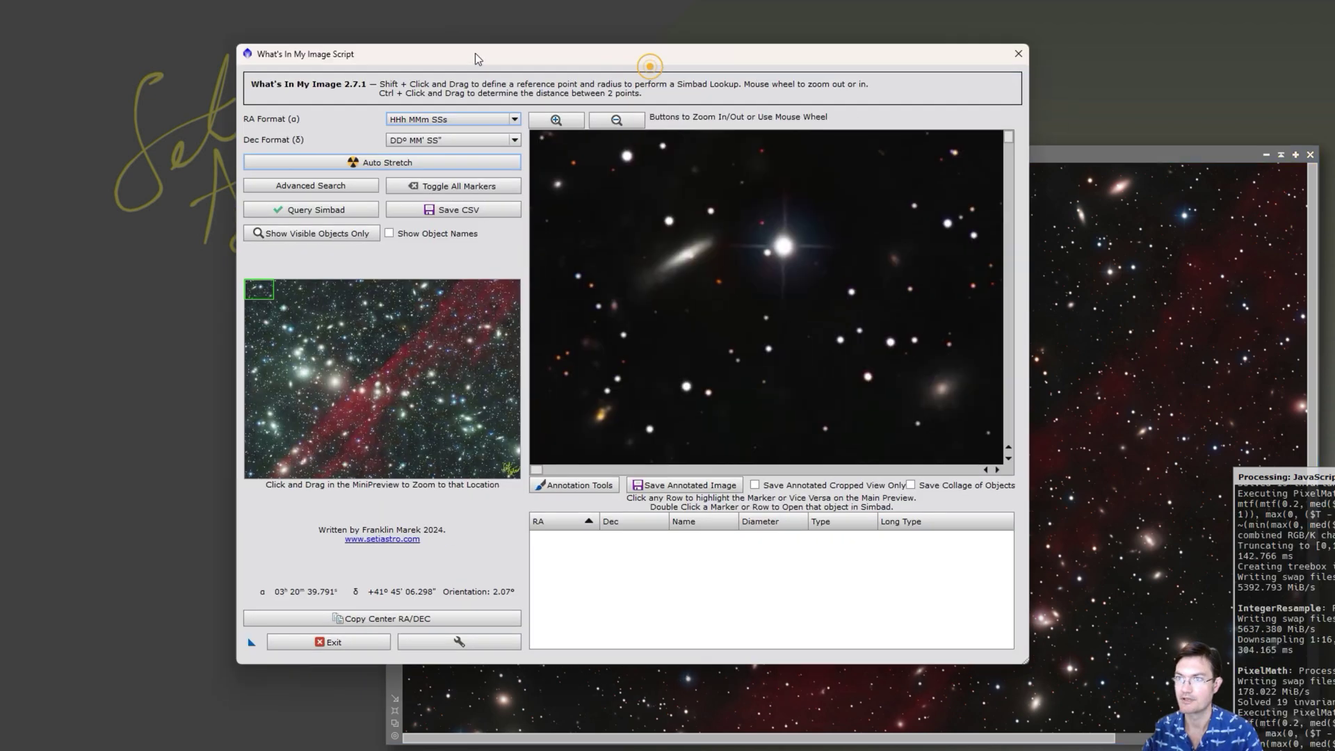
- Enlarge the script window and move the preview box to the mid-left galaxy region
{"action": "left_click_drag", "start_coordinate": [477, 51], "coordinate": [382, 39]}
{"action": "left_click_drag", "start_coordinate": [926, 647], "coordinate": [1249, 702]}
{"action": "left_click_drag", "start_coordinate": [263, 380], "coordinate": [287, 396]}
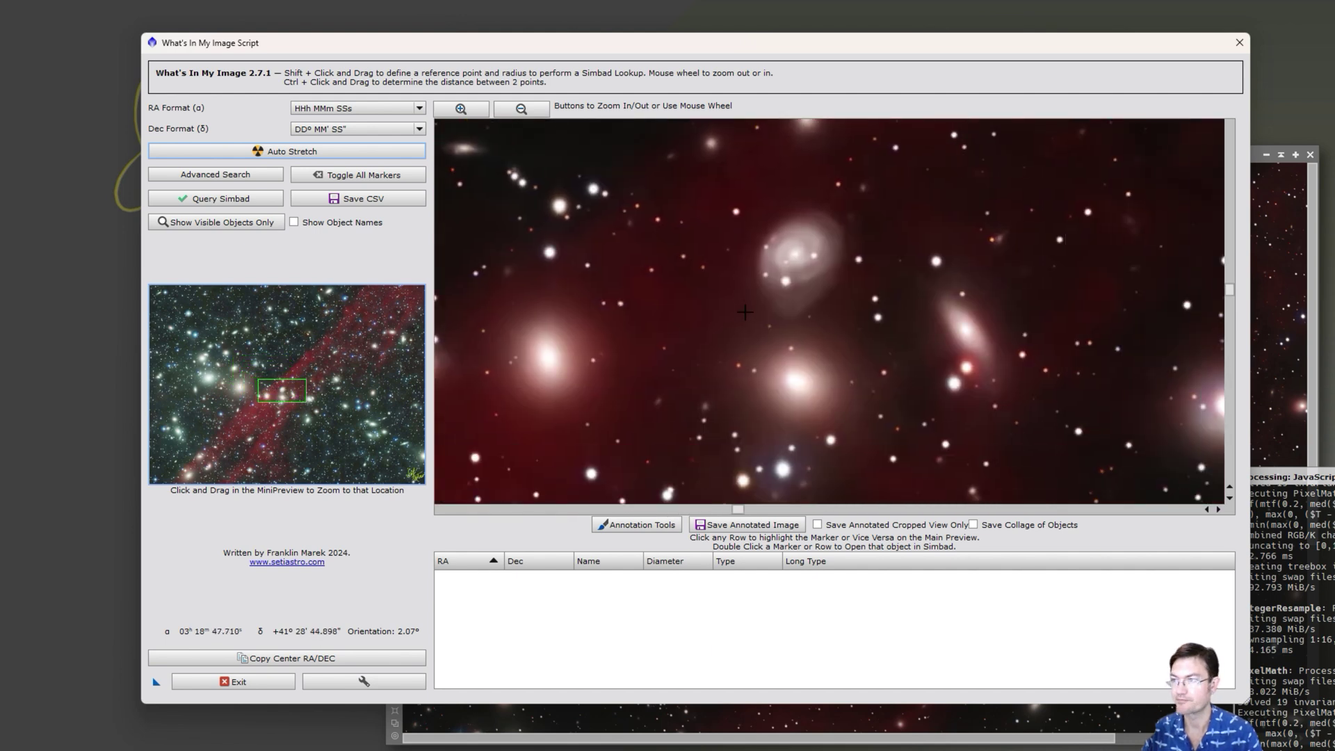
- Circle the galaxy group, query SIMBAD, and select NGC 1268 among the results
{"action": "left_click", "coordinate": [867, 320]}
{"action": "left_click_drag", "start_coordinate": [919, 402], "coordinate": [957, 465]}
{"action": "left_click", "coordinate": [221, 198]}
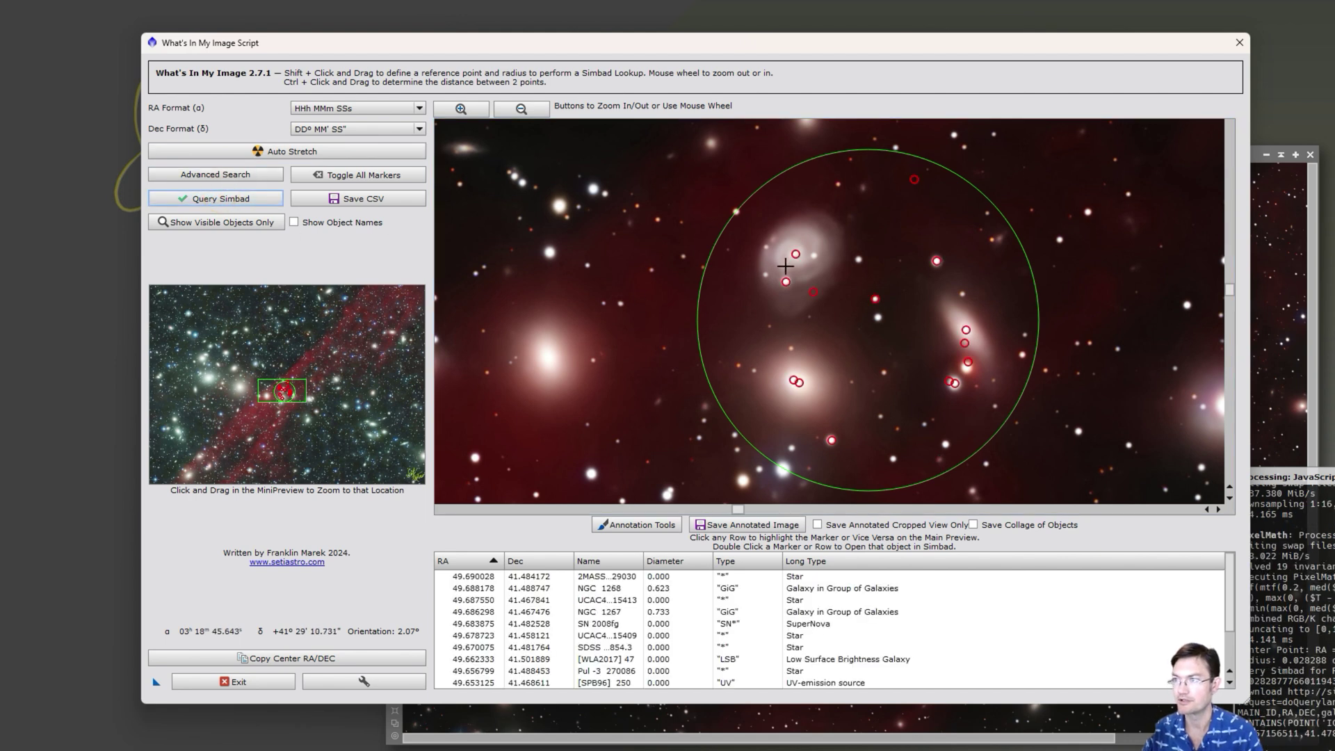
{"action": "left_click", "coordinate": [797, 255]}
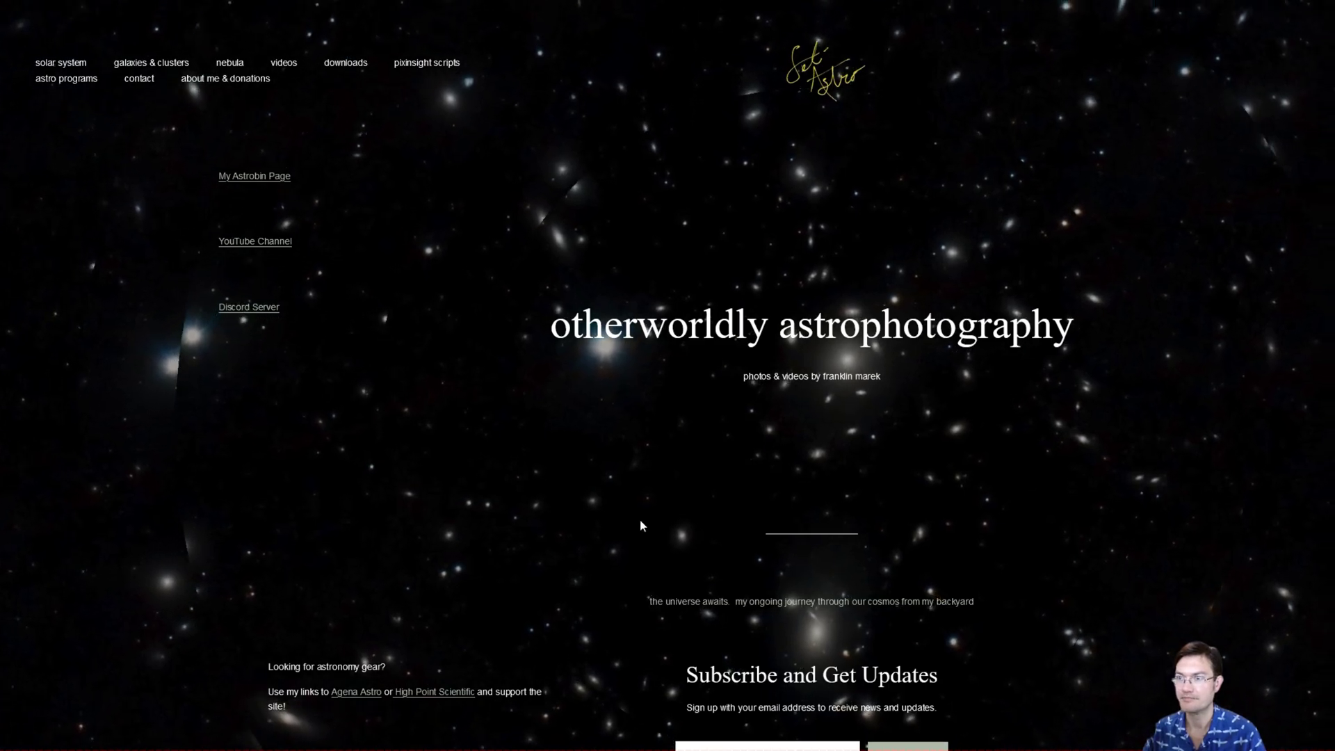
- Browse setiastro.com from the What's In My Image V1.0 page to the Editing Suite V1.3 page
{"action": "mouse_move", "coordinate": [70, 83]}
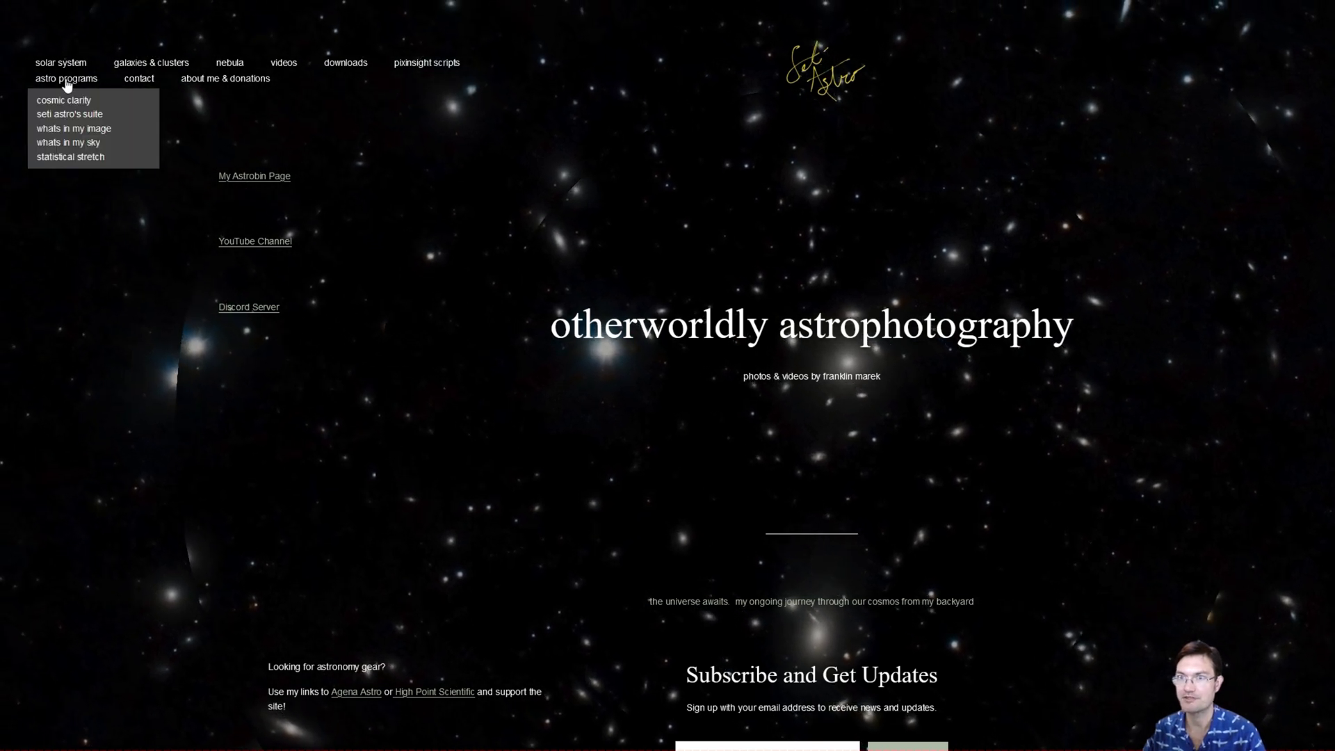
{"action": "left_click", "coordinate": [82, 128]}
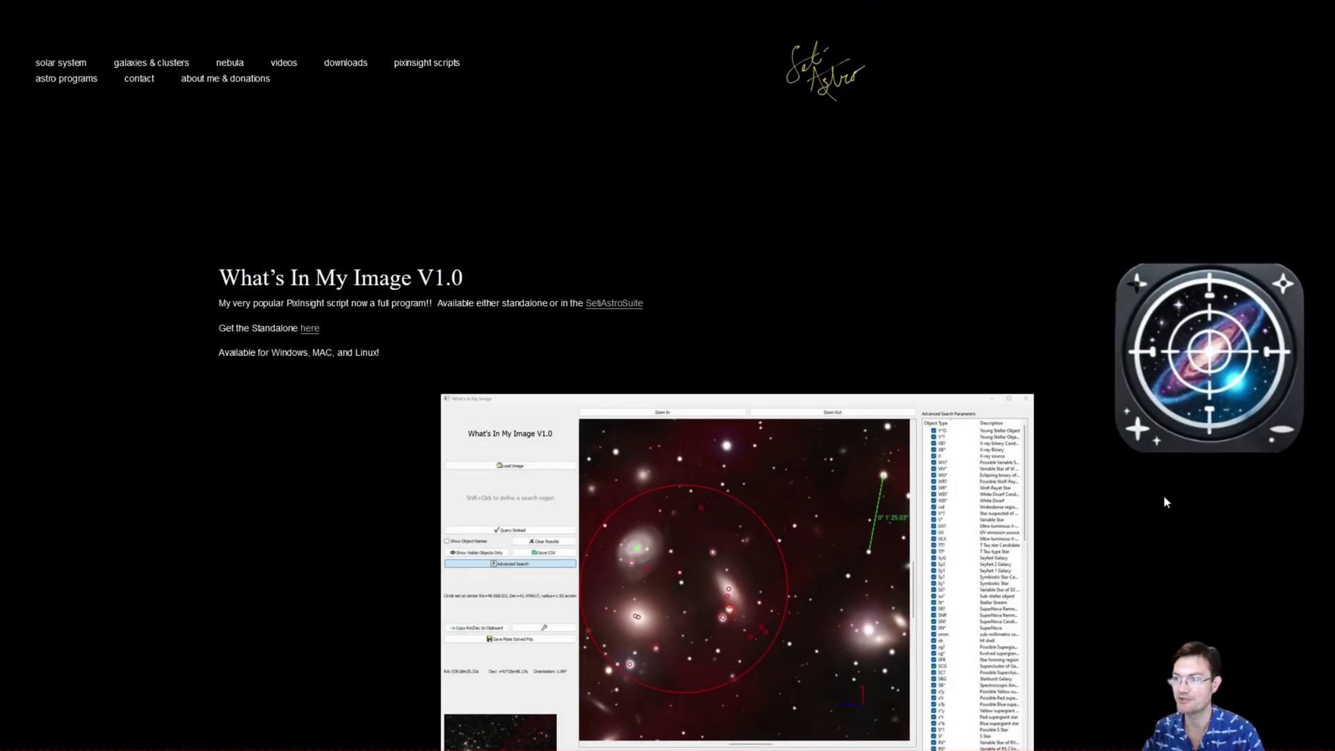
{"action": "scroll", "coordinate": [1164, 495], "scroll_direction": "down", "scroll_amount": 2}
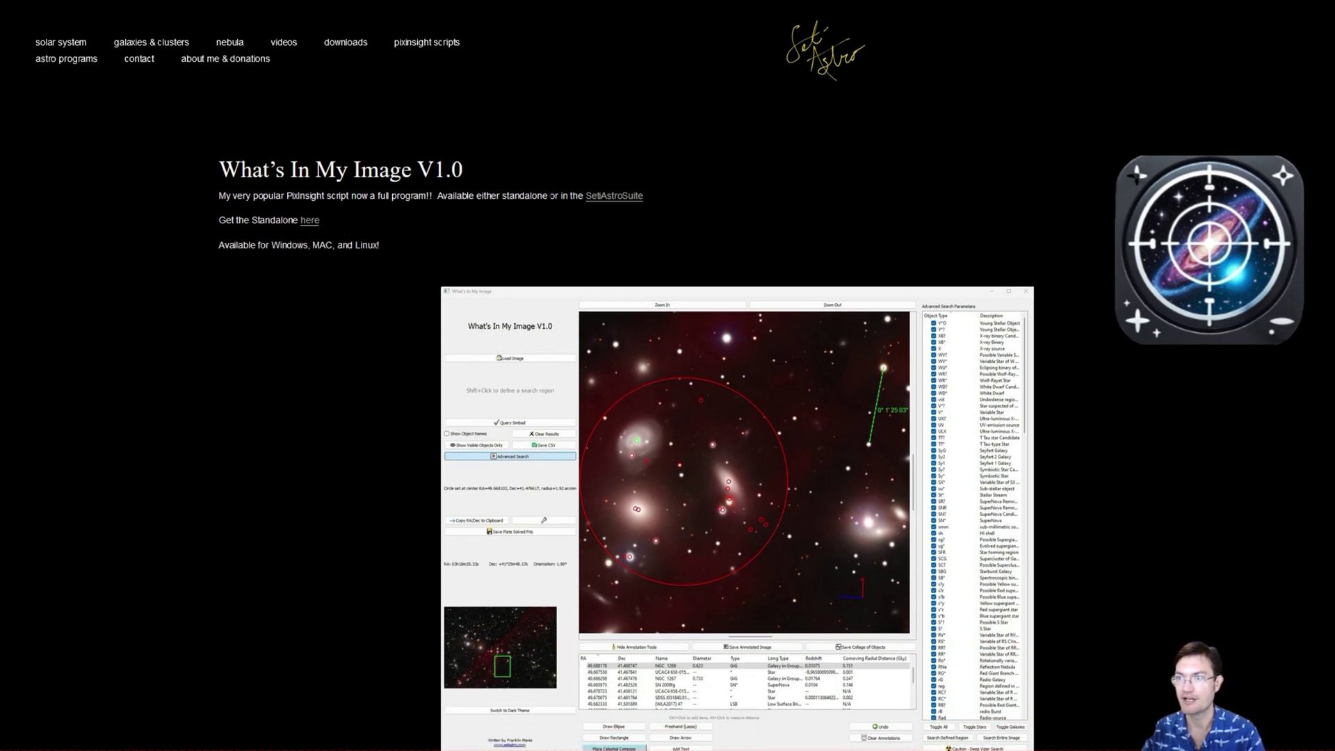
{"action": "left_click", "coordinate": [621, 202]}
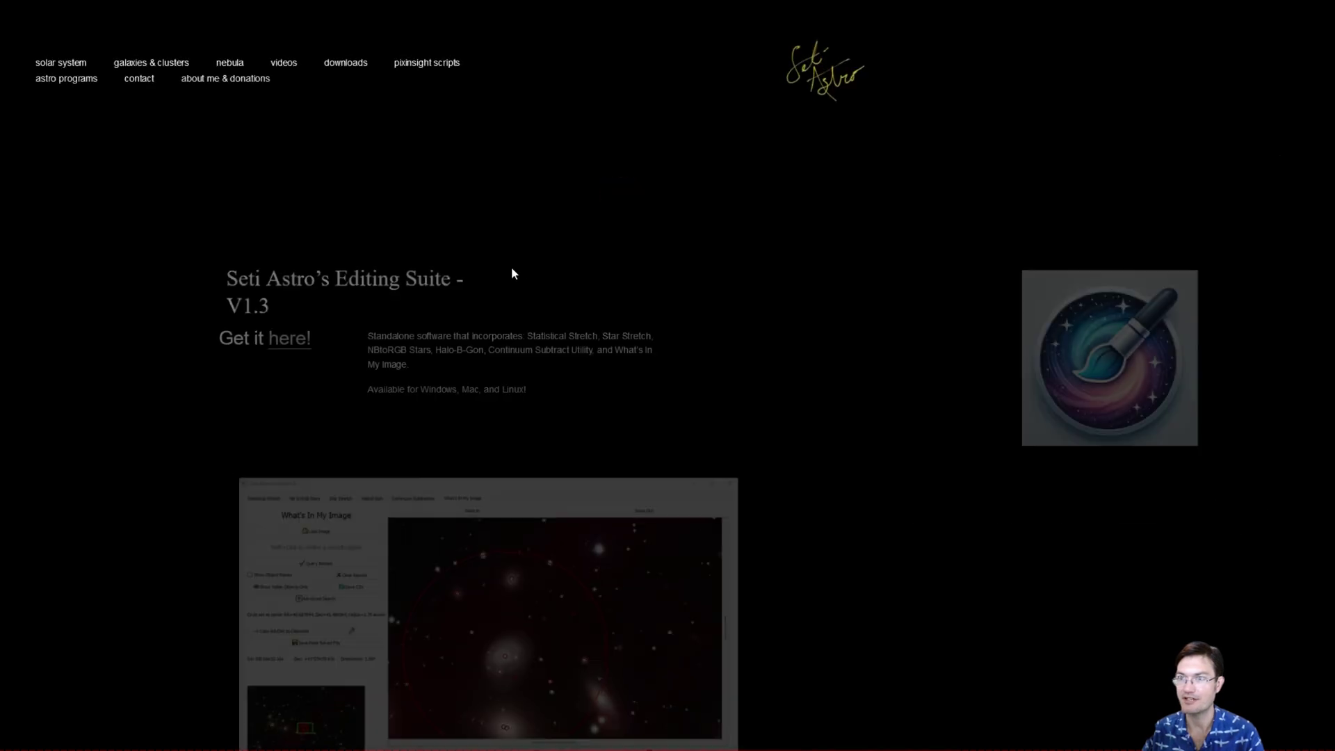
{"action": "scroll", "coordinate": [729, 314], "scroll_direction": "down", "scroll_amount": 3}
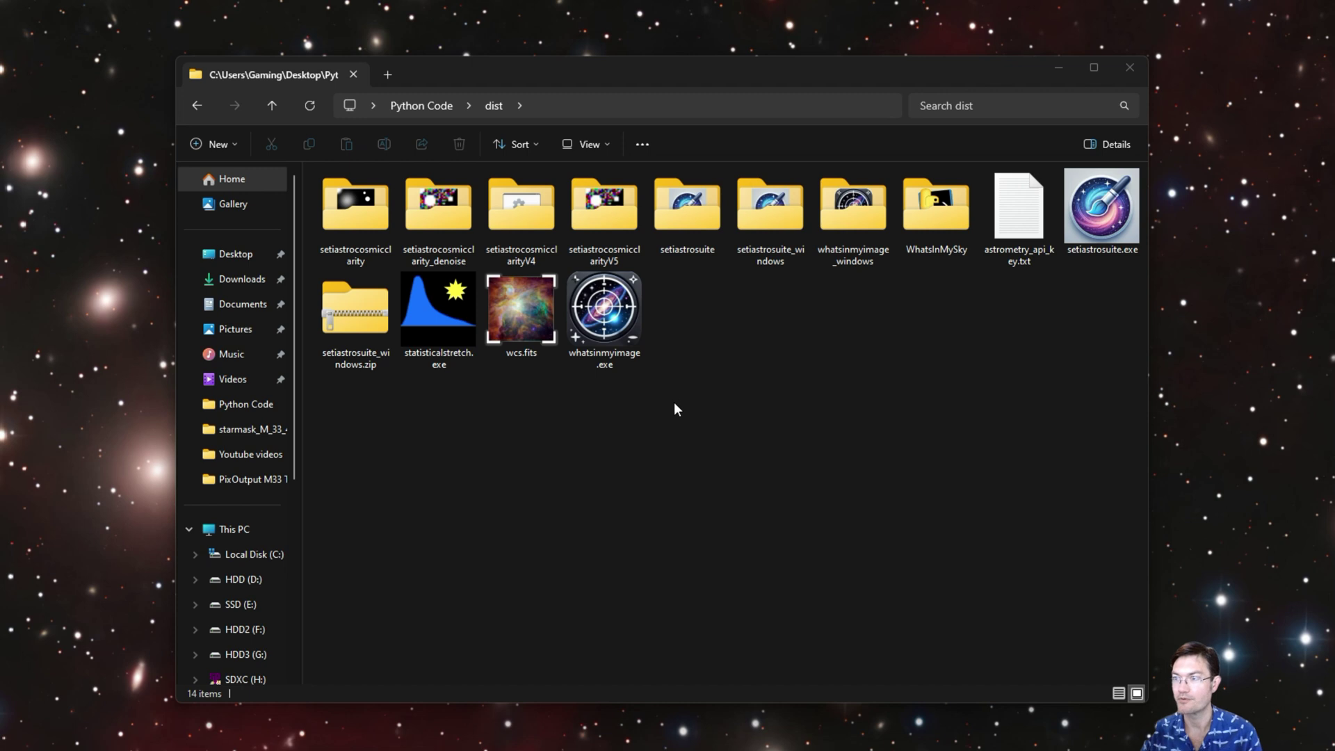
- Select whatsinmyimage.exe in the dist folder
{"action": "left_click", "coordinate": [618, 325]}
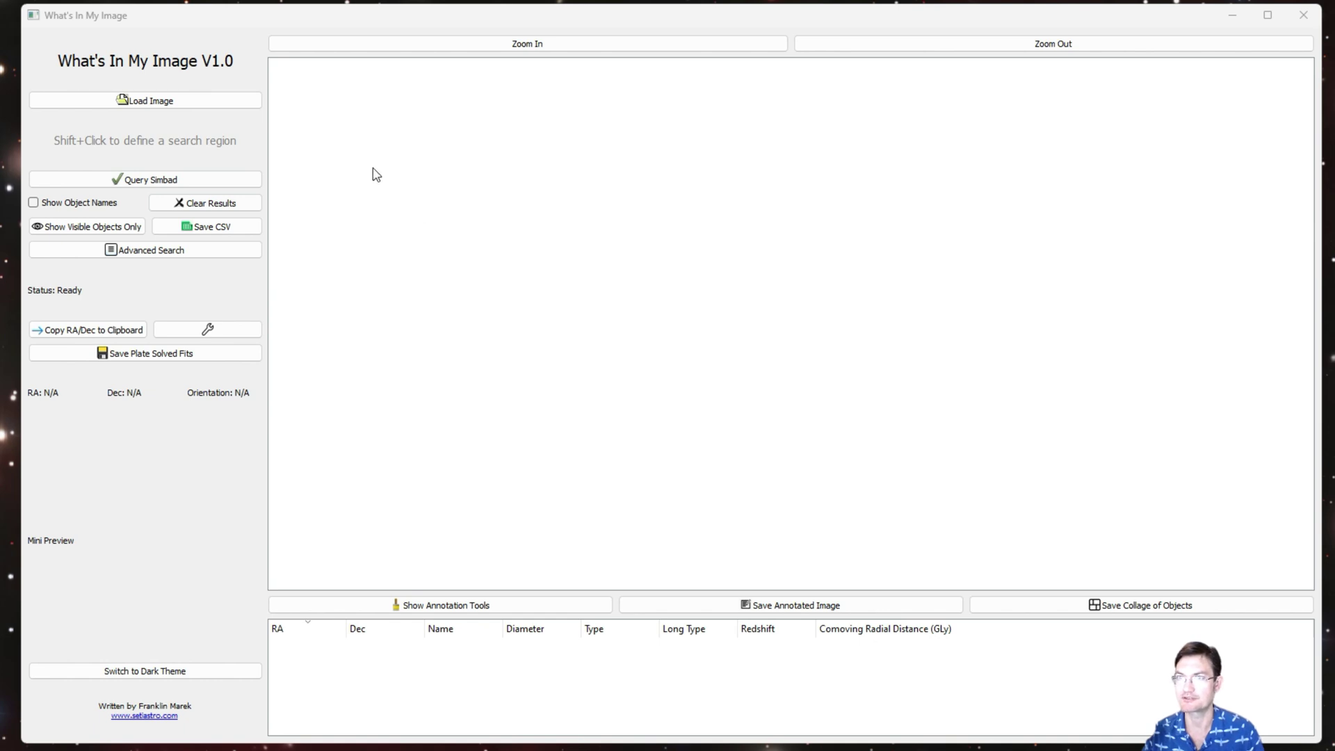
- In the empty standalone app, start loading an image with Load Image
{"action": "left_click", "coordinate": [178, 105]}
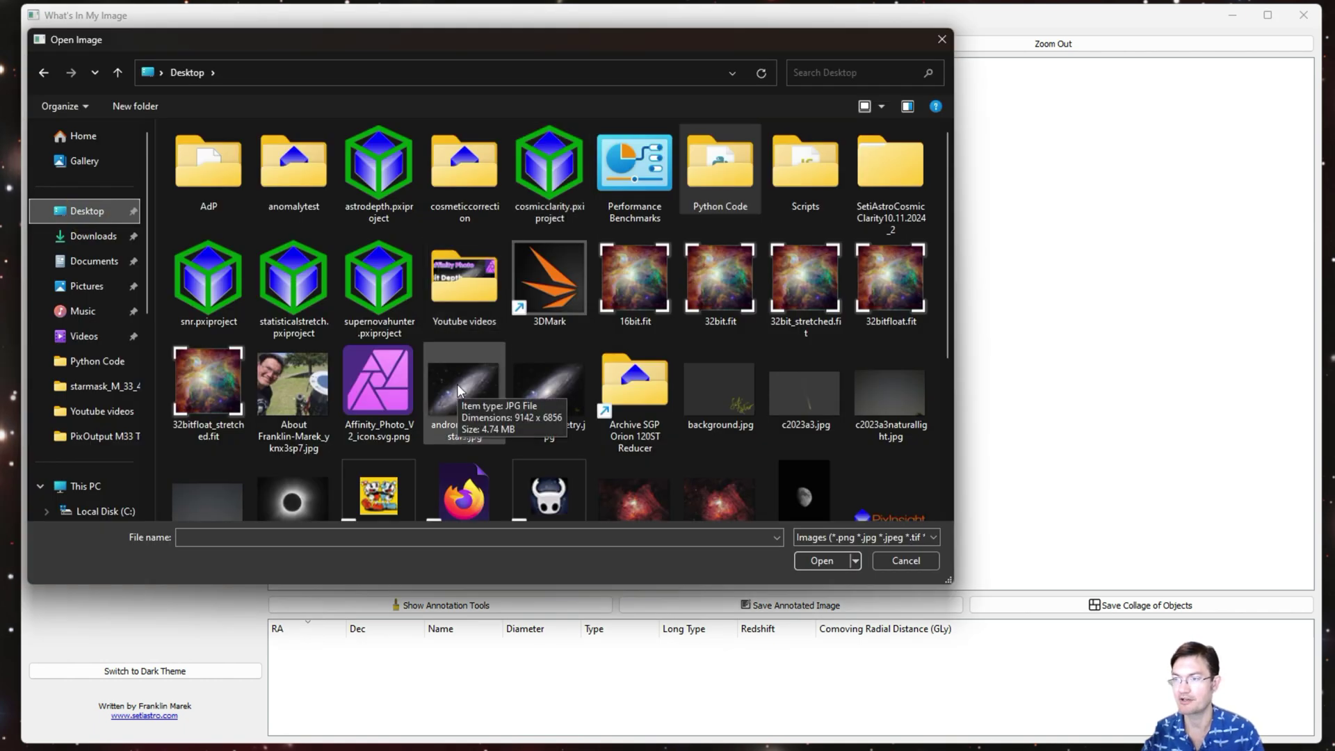
- Open the Andromeda JPG and blind plate-solve it, acknowledging the completion notice
{"action": "double_click", "coordinate": [457, 384]}
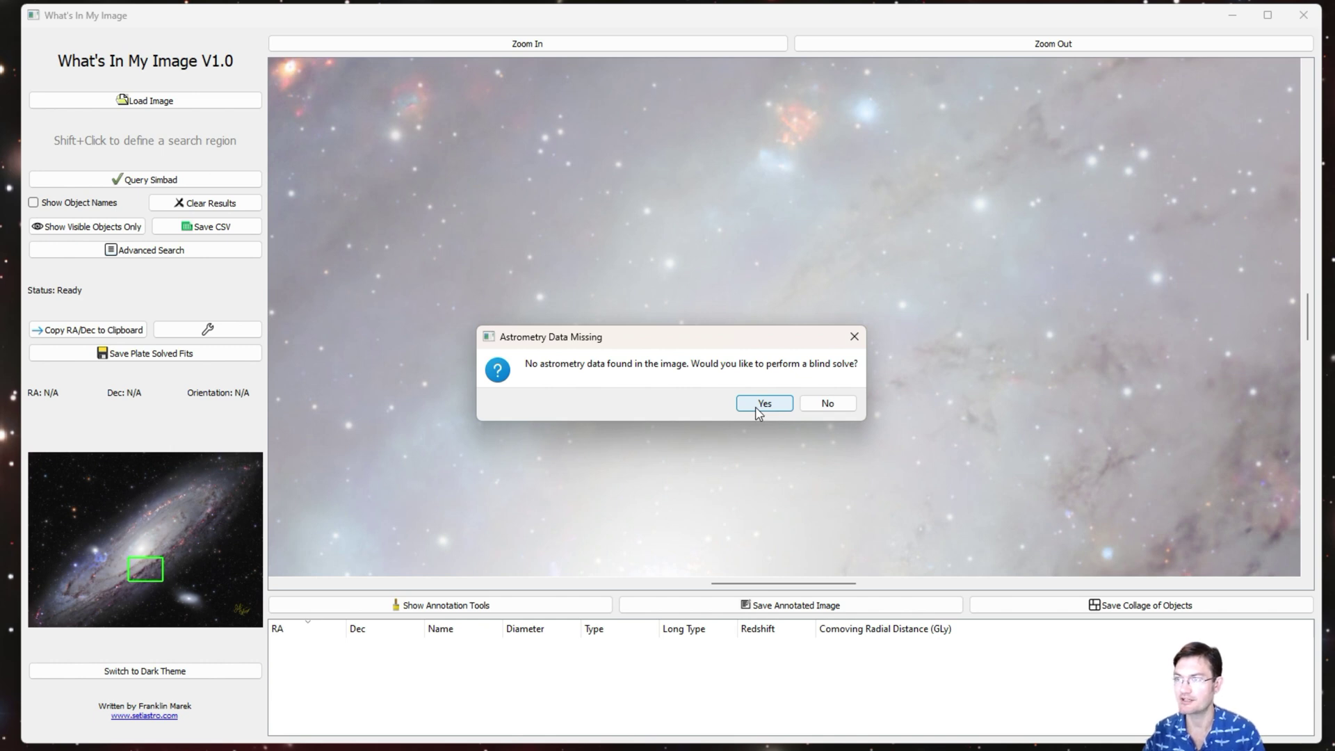
{"action": "left_click", "coordinate": [758, 413]}
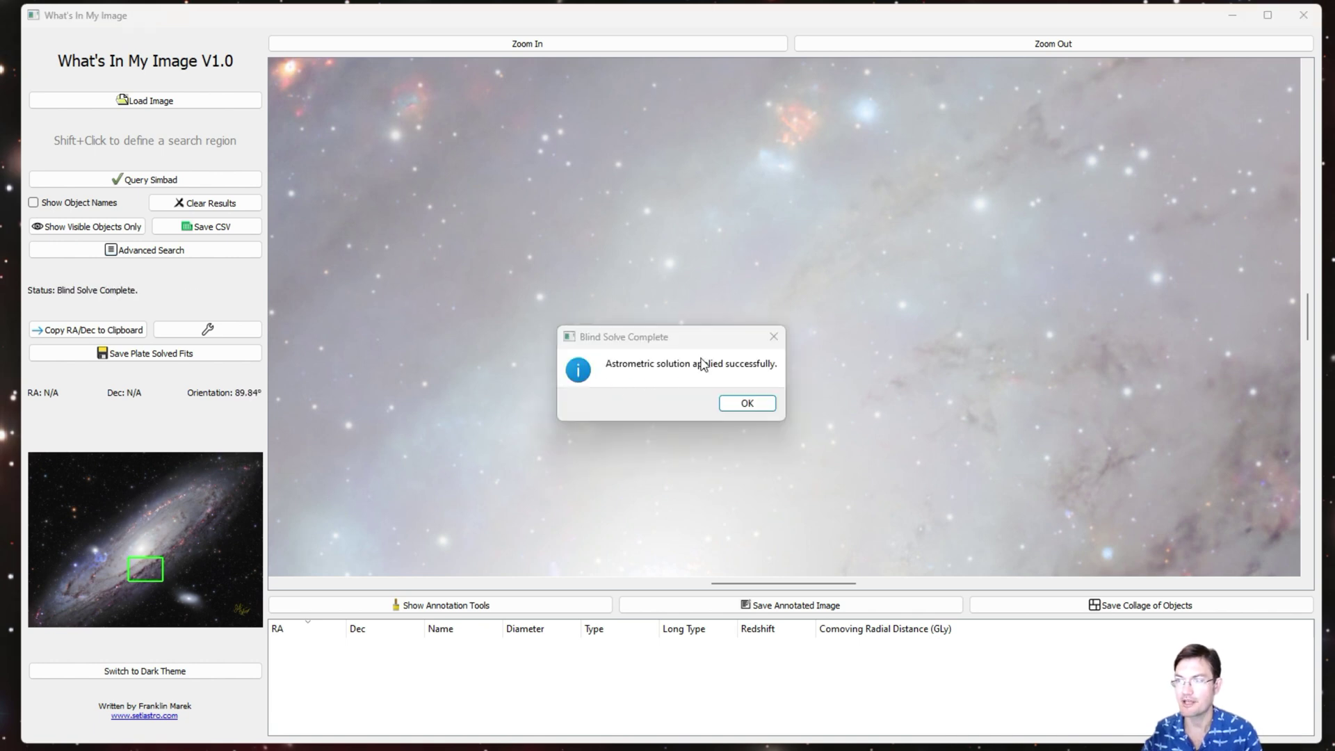
{"action": "left_click", "coordinate": [748, 404]}
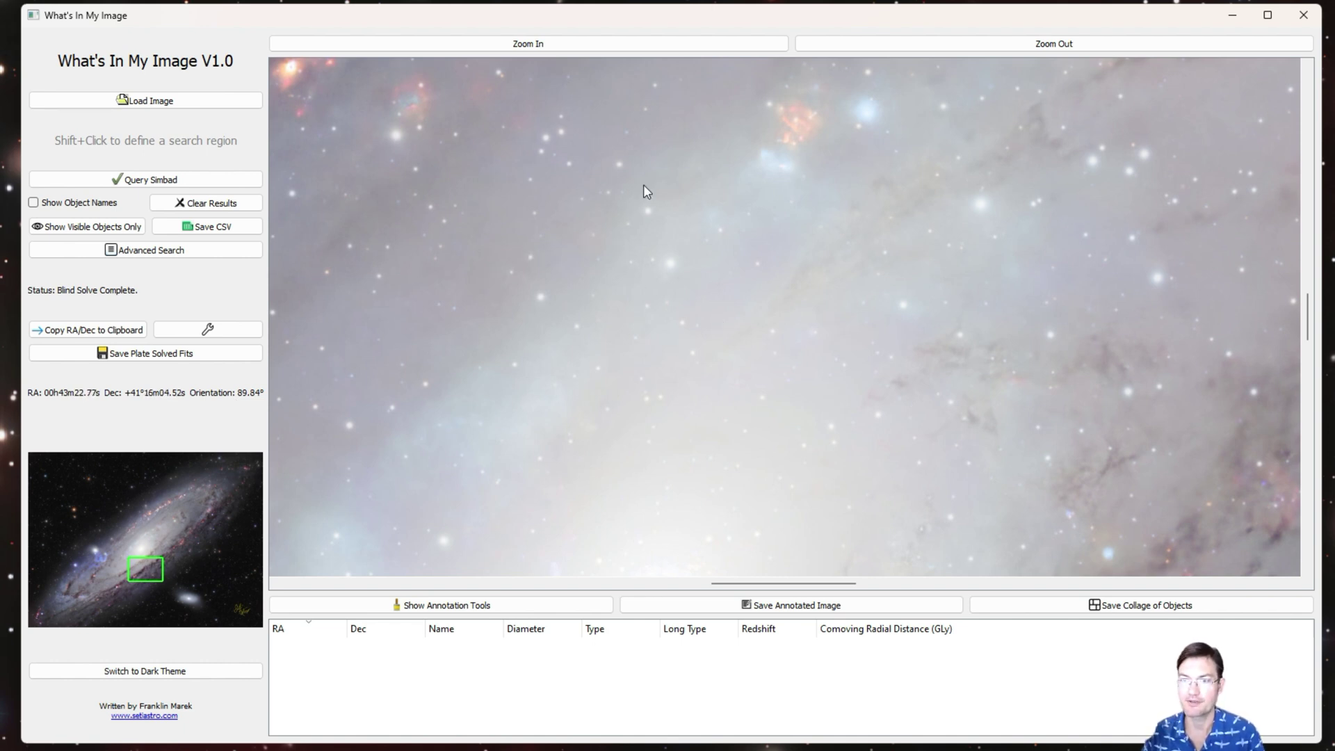
- Pan to the dark star field beside Andromeda and copy its RA/Dec to the clipboard
{"action": "left_click_drag", "start_coordinate": [521, 233], "coordinate": [891, 367]}
{"action": "left_click_drag", "start_coordinate": [573, 206], "coordinate": [884, 396]}
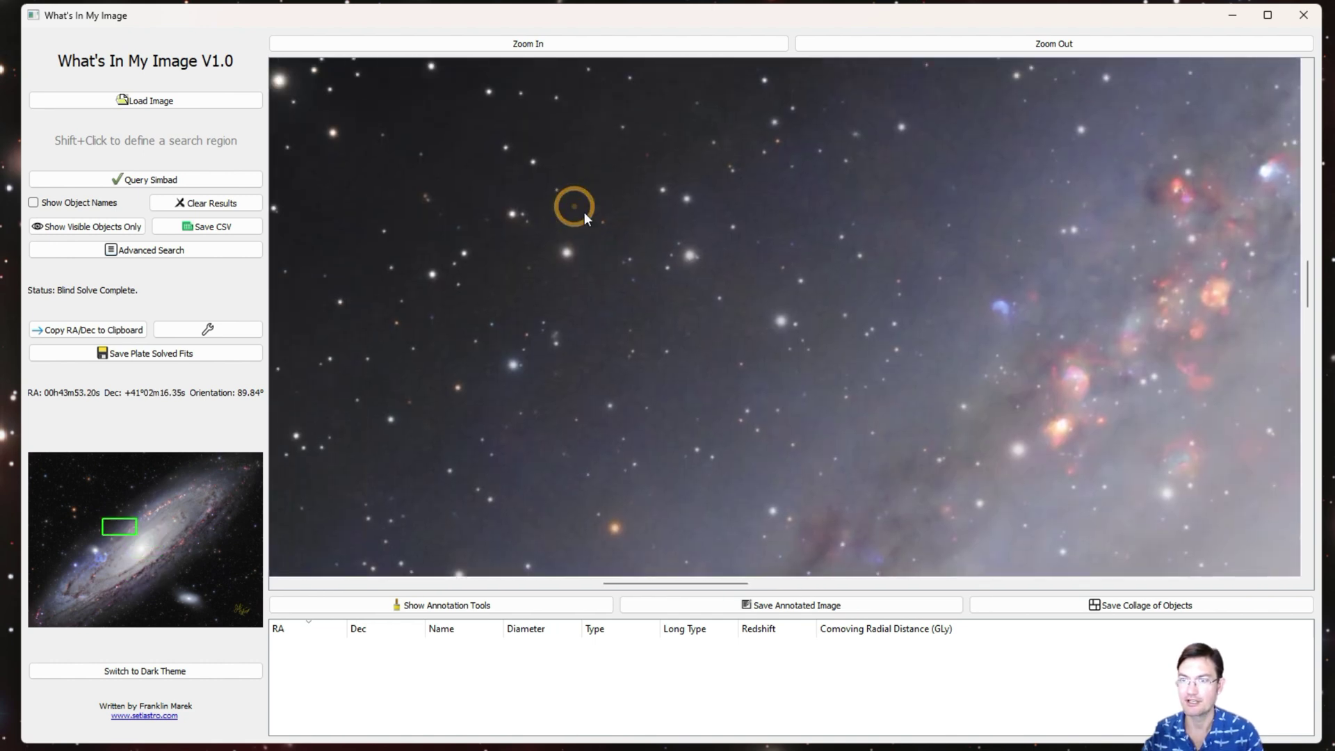
{"action": "left_click_drag", "start_coordinate": [552, 199], "coordinate": [686, 231]}
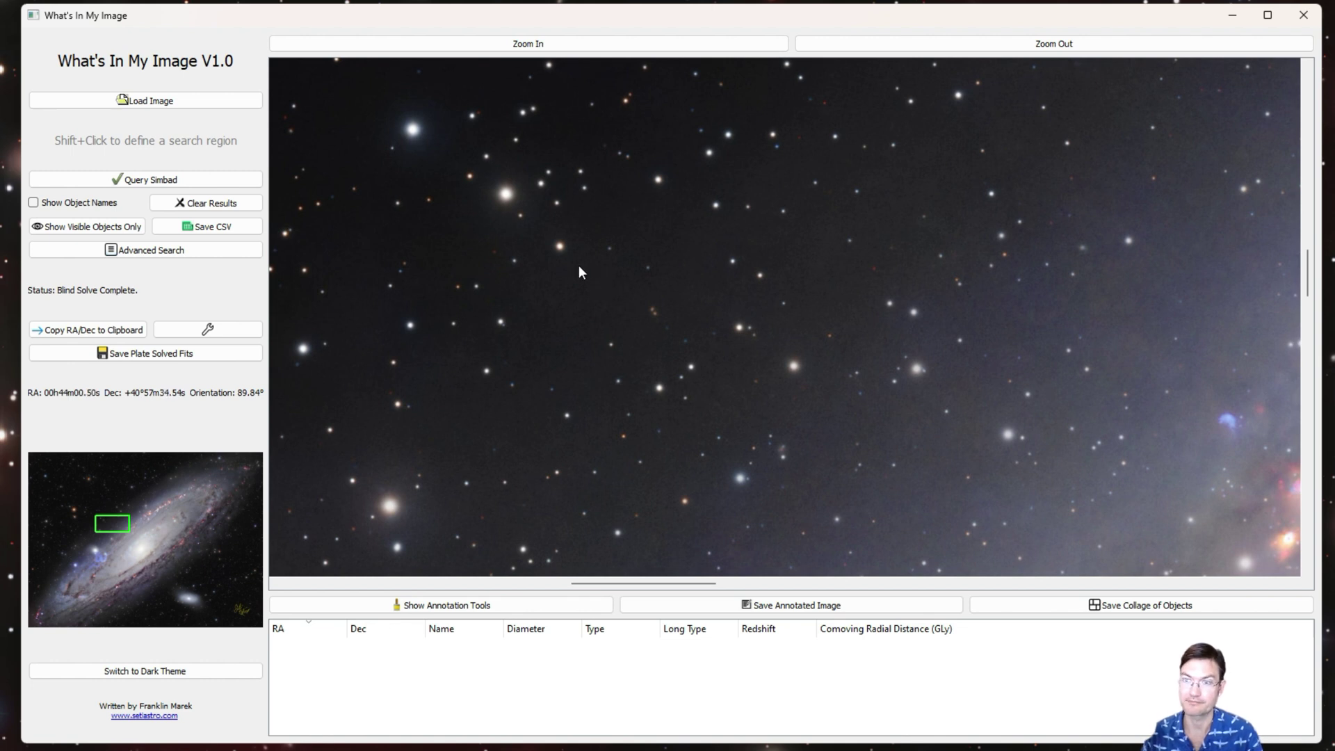
{"action": "left_click", "coordinate": [85, 332]}
{"action": "left_click", "coordinate": [759, 403]}
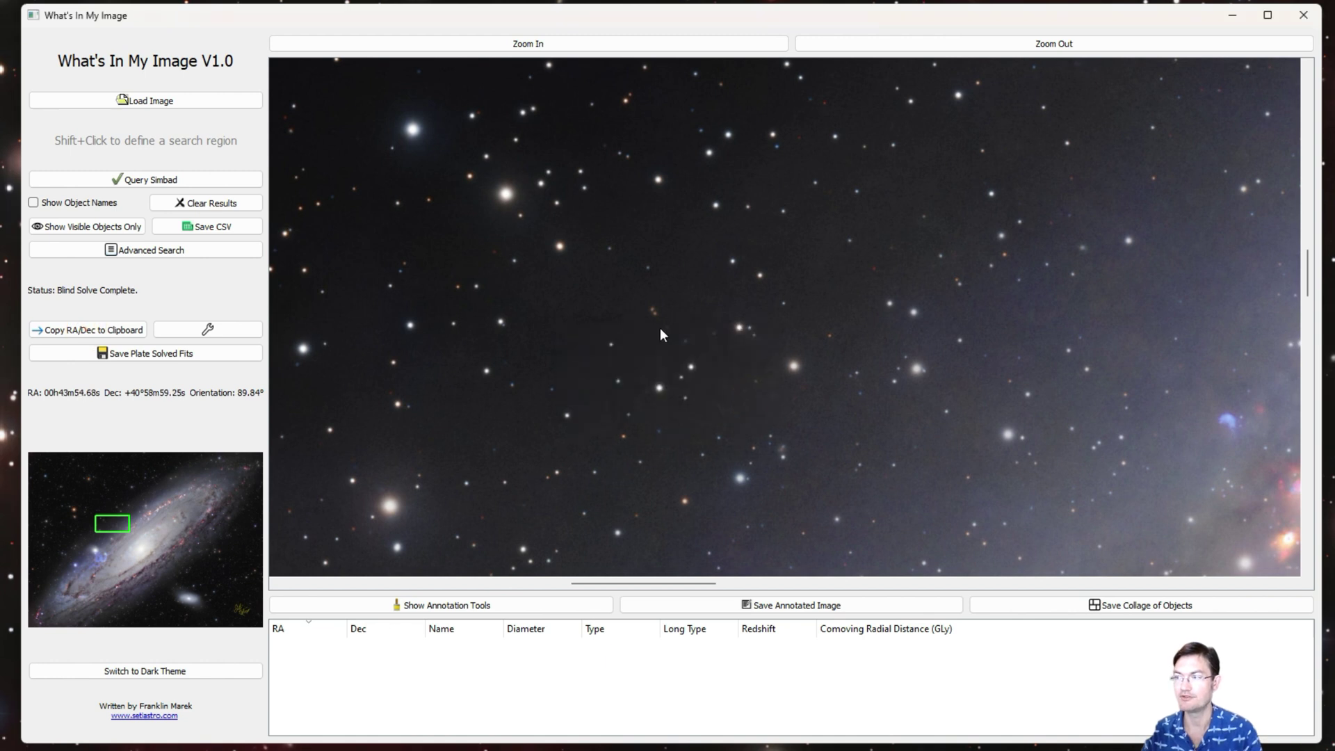
- Open the Settings dialog, nudge it aside, and focus the Max Results value of 100
{"action": "left_click", "coordinate": [206, 331]}
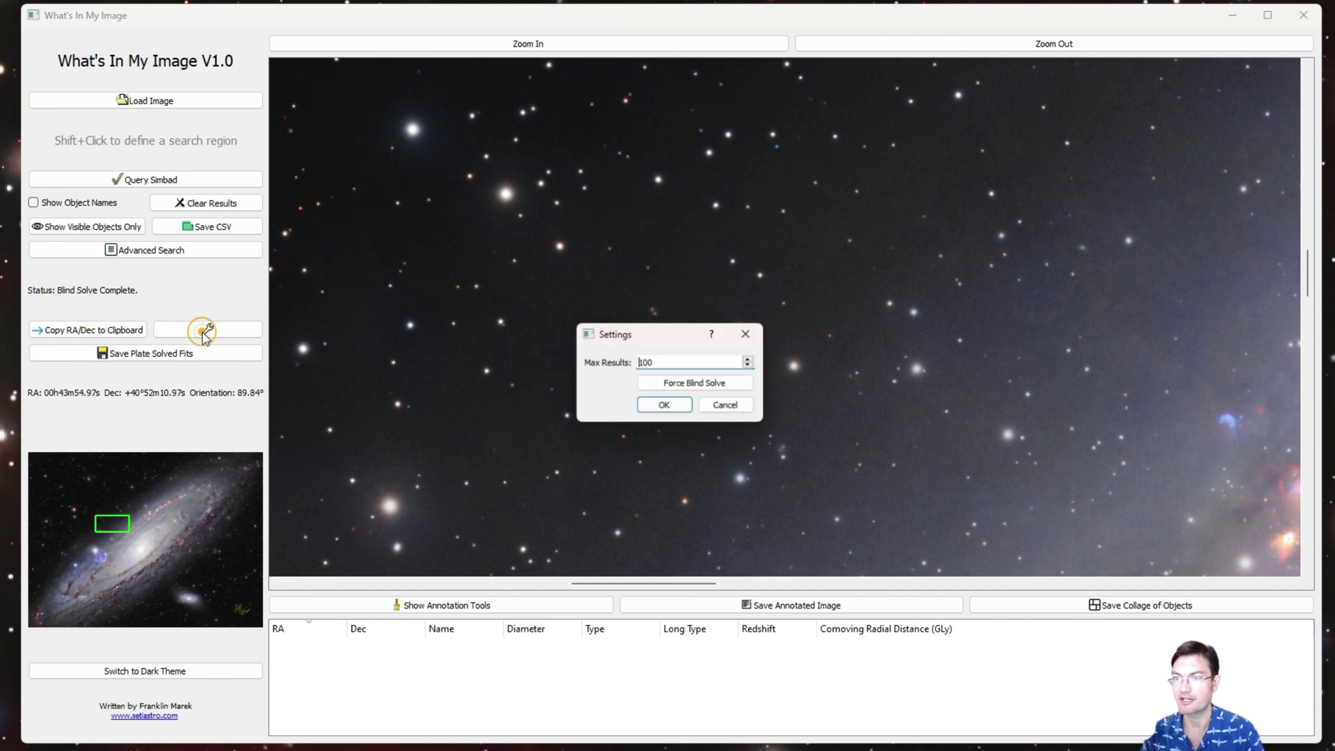
{"action": "left_click", "coordinate": [668, 335]}
{"action": "left_click_drag", "start_coordinate": [645, 270], "coordinate": [640, 261]}
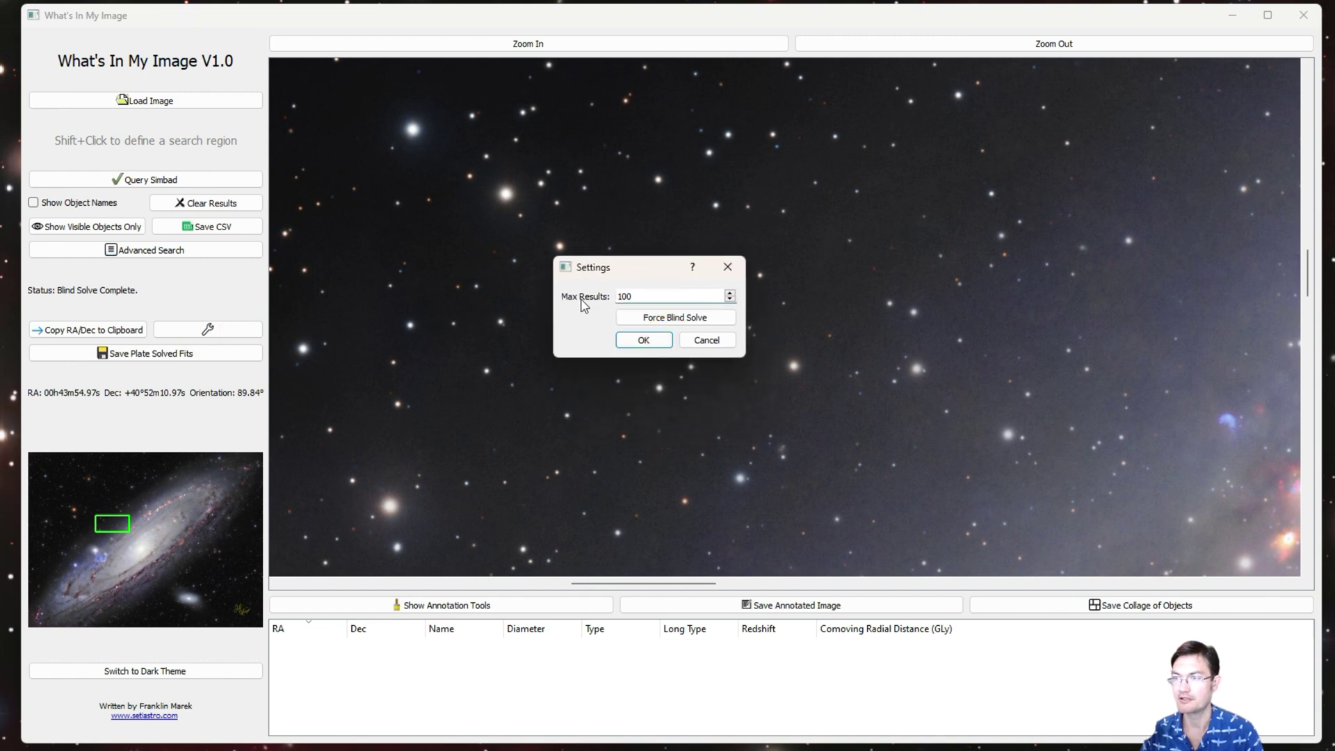
{"action": "left_click", "coordinate": [617, 298]}
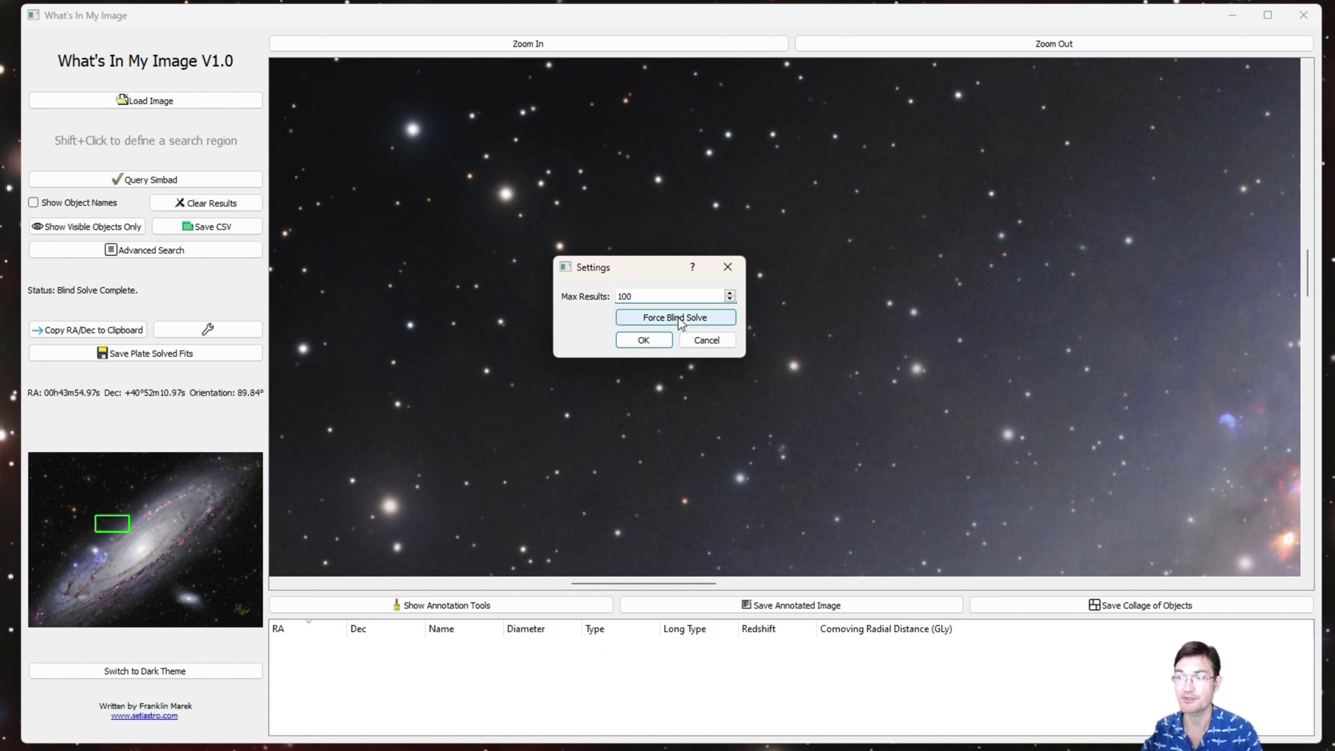
- Close settings, centre Andromeda's arm, and query SIMBAD within a 2.33 arcmin circle over the red knots
{"action": "left_click", "coordinate": [728, 270]}
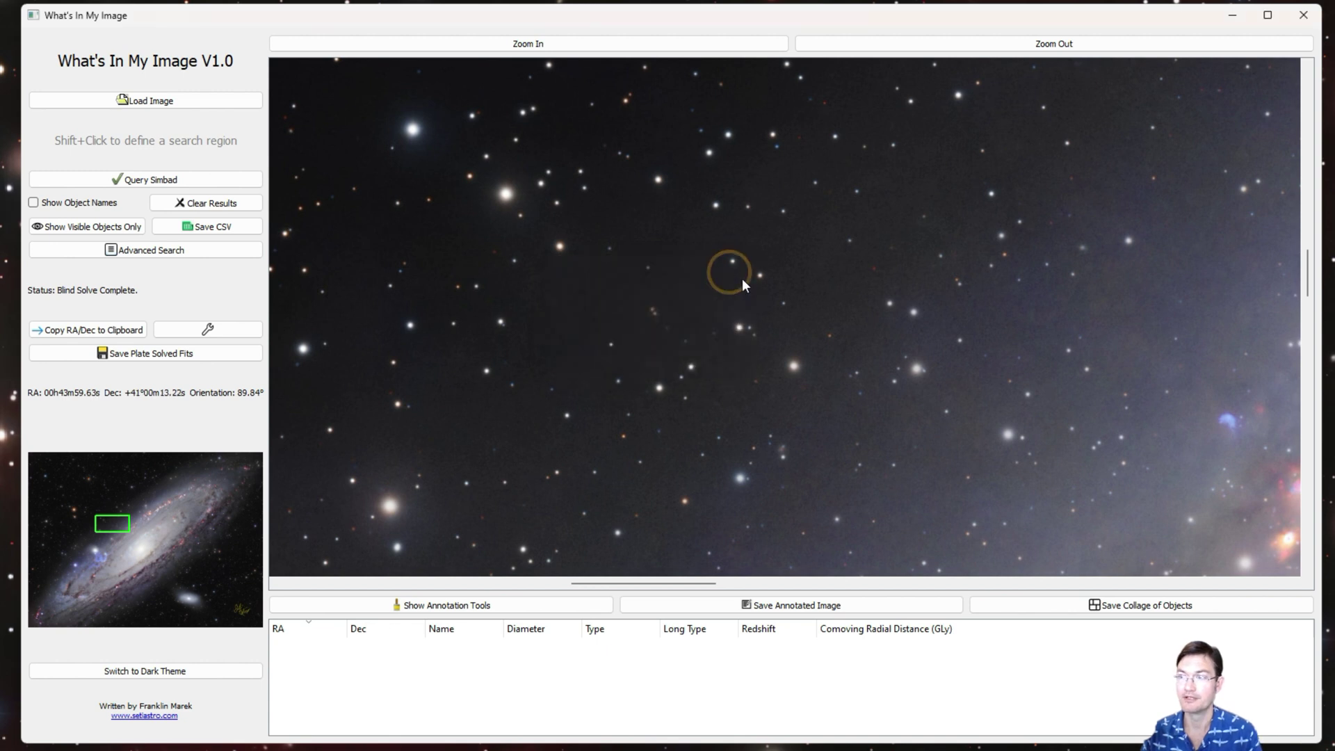
{"action": "left_click", "coordinate": [850, 338]}
{"action": "scroll", "coordinate": [879, 382], "scroll_direction": "down", "scroll_amount": 2}
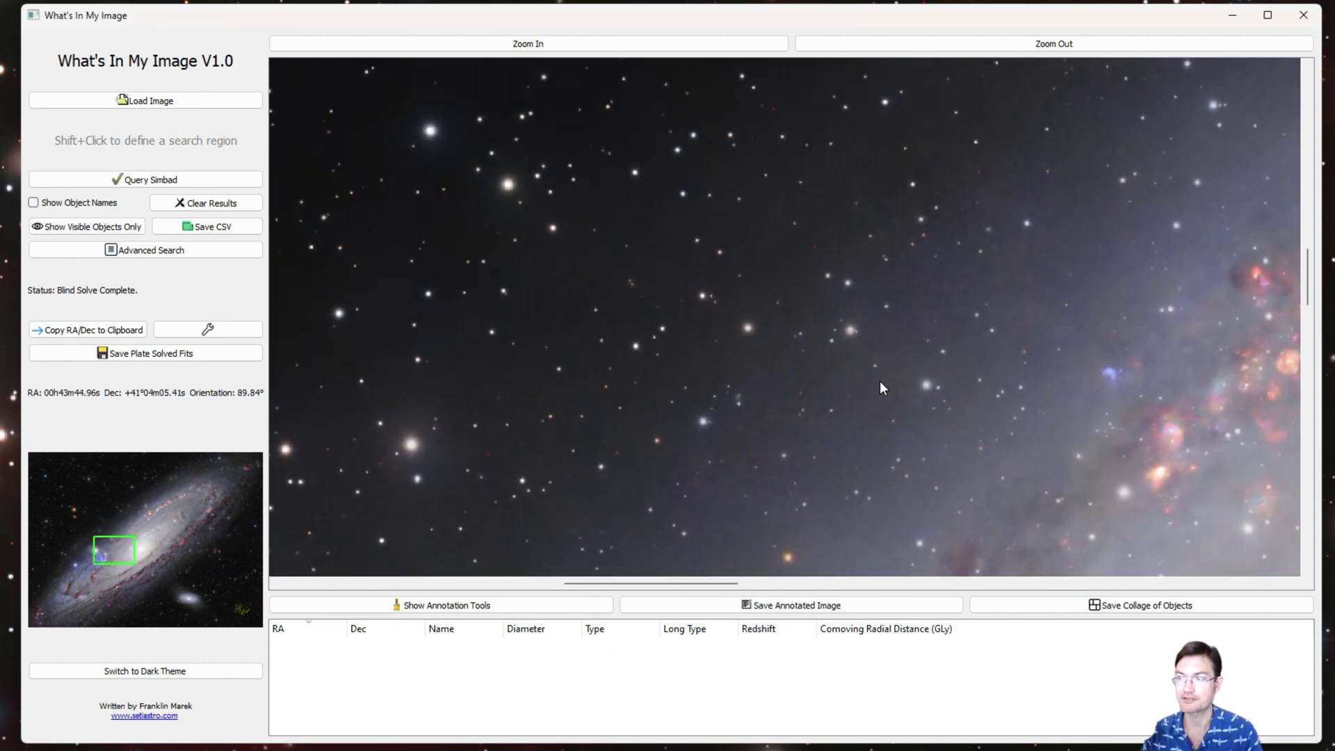
{"action": "left_click_drag", "start_coordinate": [908, 382], "coordinate": [639, 379]}
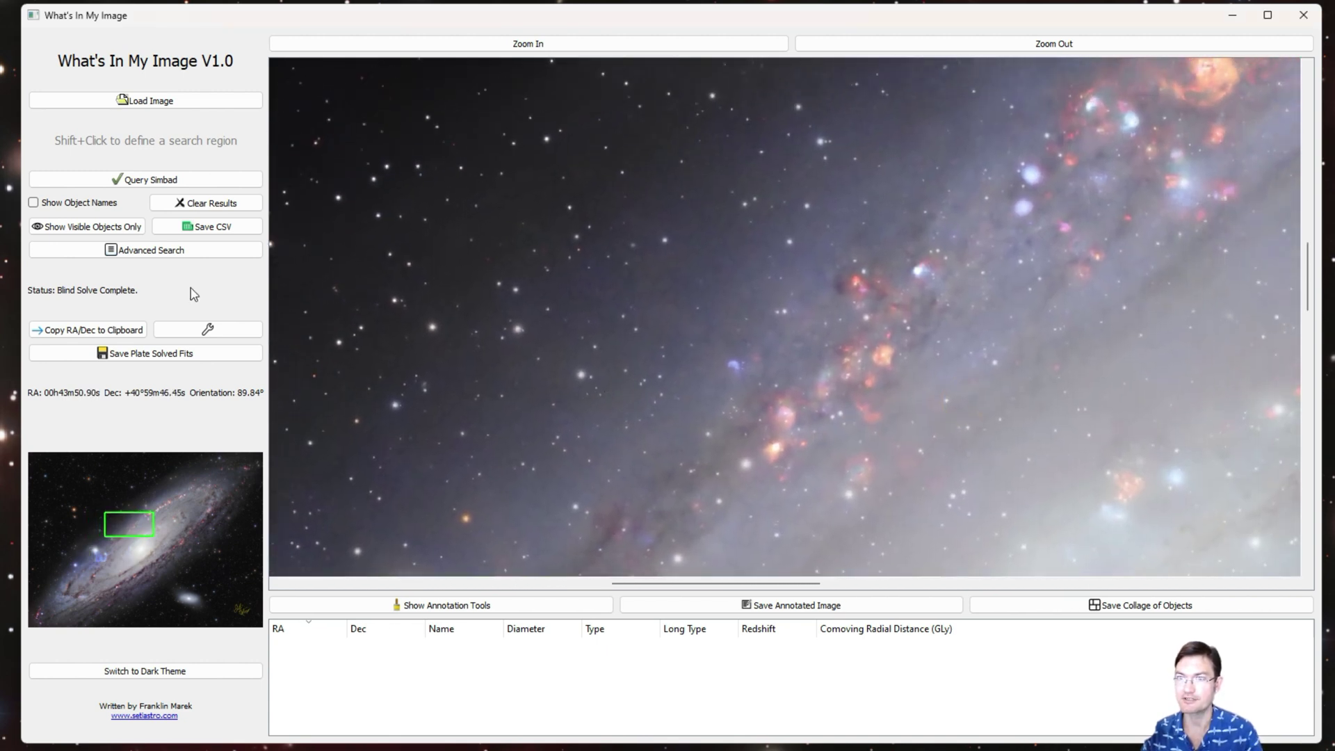
{"action": "scroll", "coordinate": [673, 320], "scroll_direction": "up", "scroll_amount": 2}
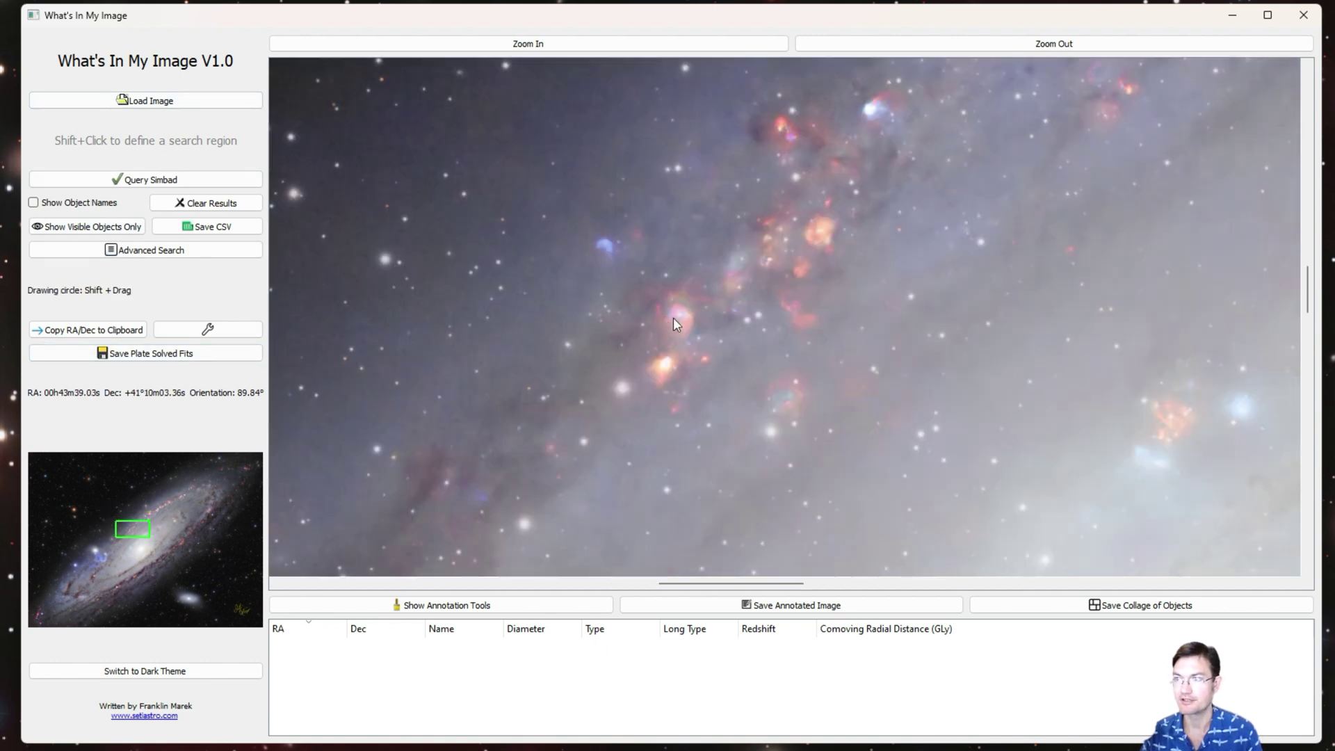
{"action": "left_click_drag", "start_coordinate": [673, 317], "coordinate": [766, 417]}
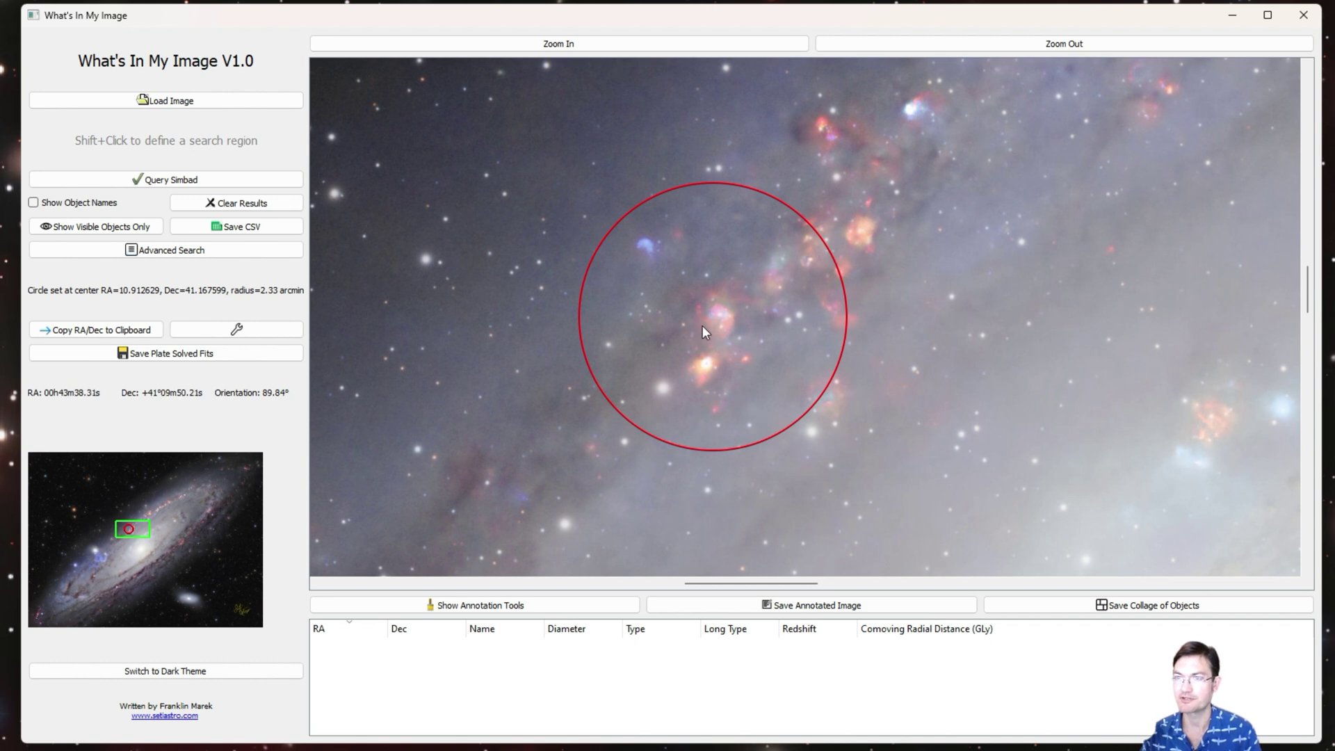
{"action": "left_click", "coordinate": [169, 180]}
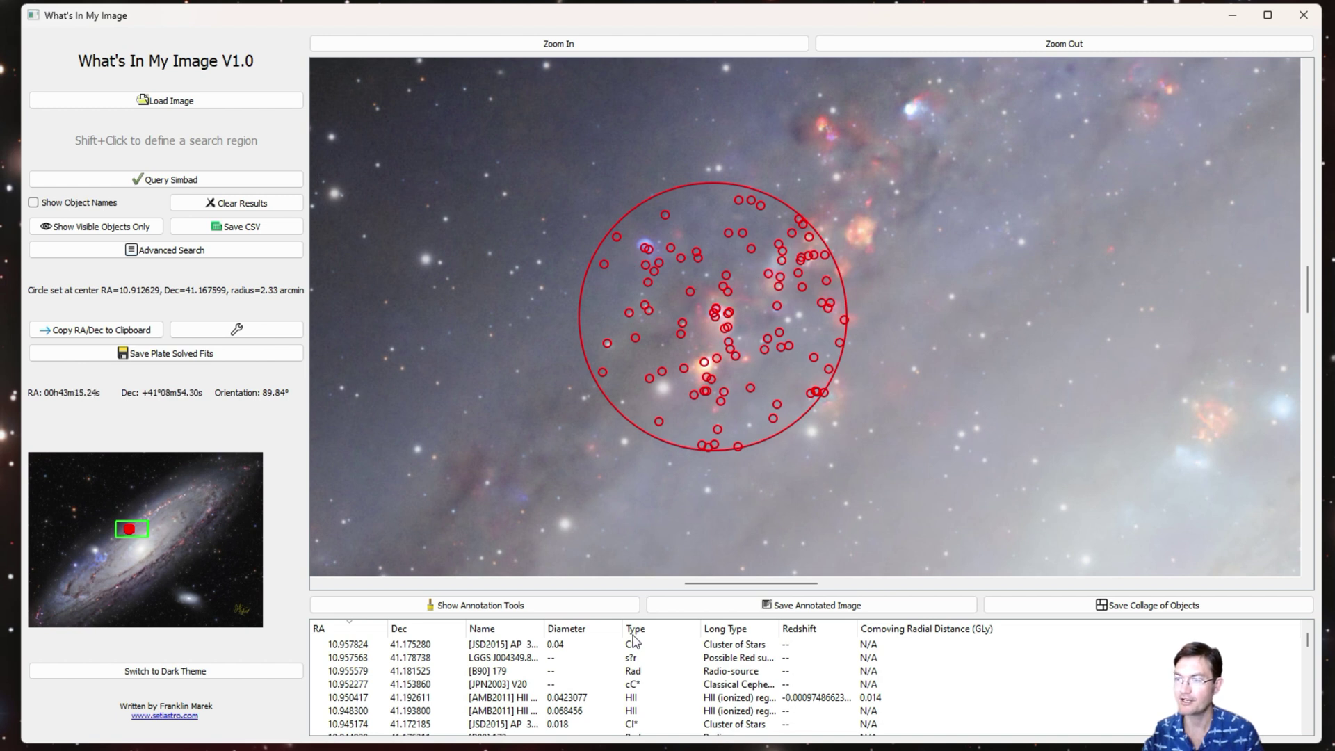
- Inspect the possible red supergiant and infrared source entries in the results list
{"action": "scroll", "coordinate": [510, 672], "scroll_direction": "down", "scroll_amount": 1}
{"action": "scroll", "coordinate": [510, 672], "scroll_direction": "down", "scroll_amount": 5}
{"action": "scroll", "coordinate": [510, 672], "scroll_direction": "up", "scroll_amount": 6}
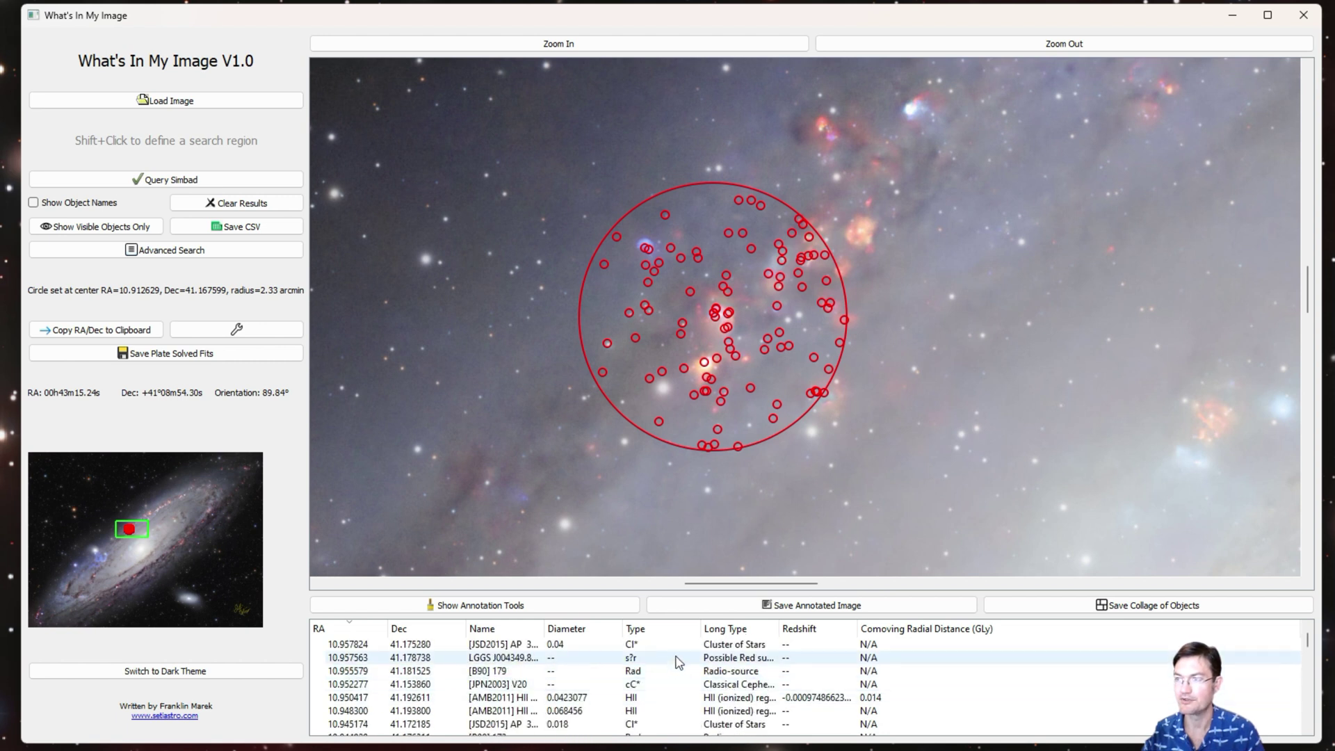
{"action": "left_click", "coordinate": [674, 658]}
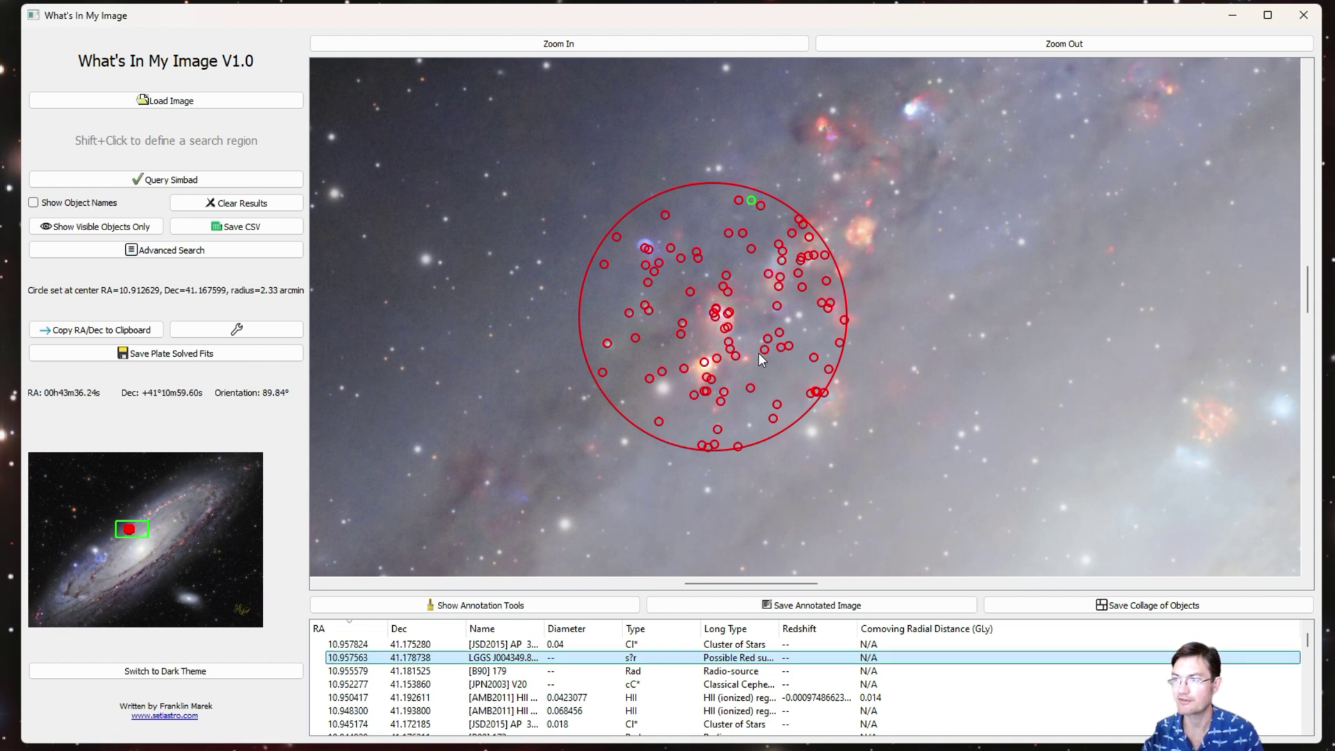
{"action": "left_click", "coordinate": [705, 365]}
{"action": "left_click", "coordinate": [375, 725]}
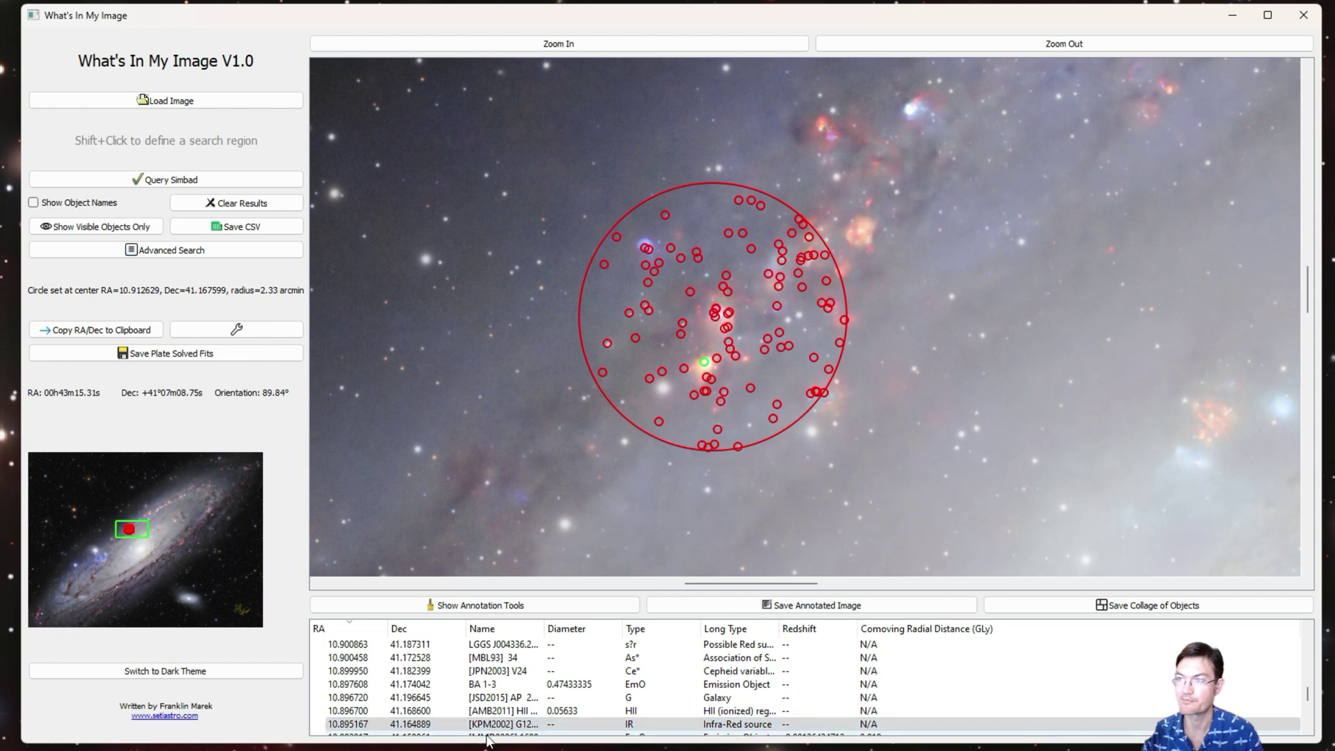
- Mark BA 1-3 on the image and view its SIMBAD database page
{"action": "left_click", "coordinate": [521, 687]}
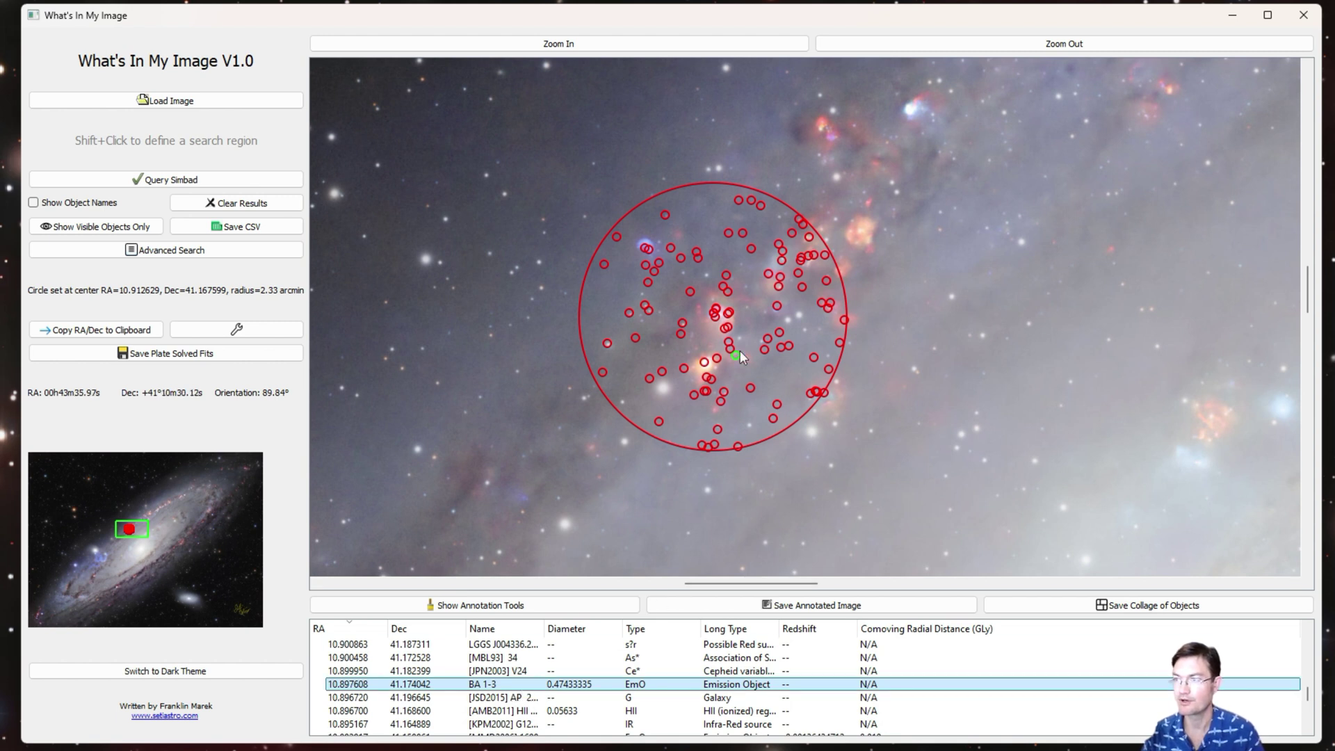
{"action": "double_click", "coordinate": [549, 685]}
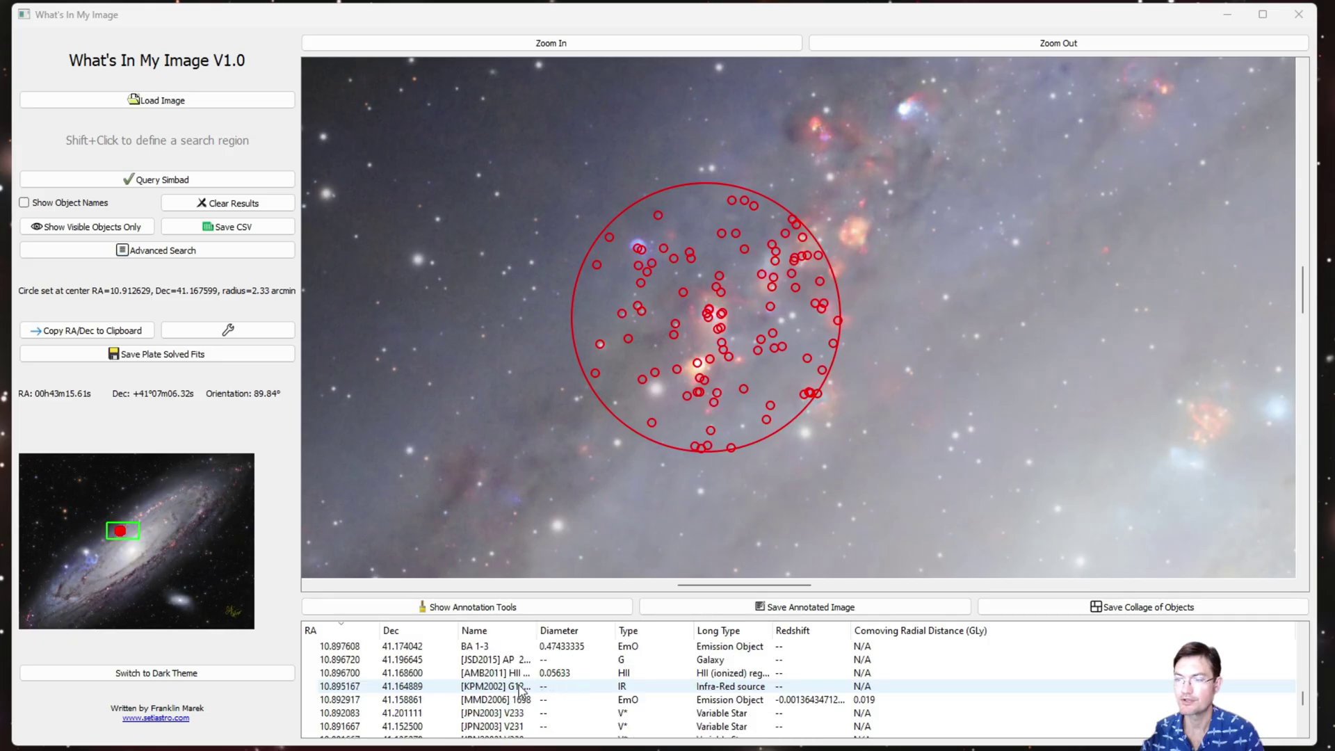
{"action": "scroll", "coordinate": [569, 682], "scroll_direction": "down", "scroll_amount": 5}
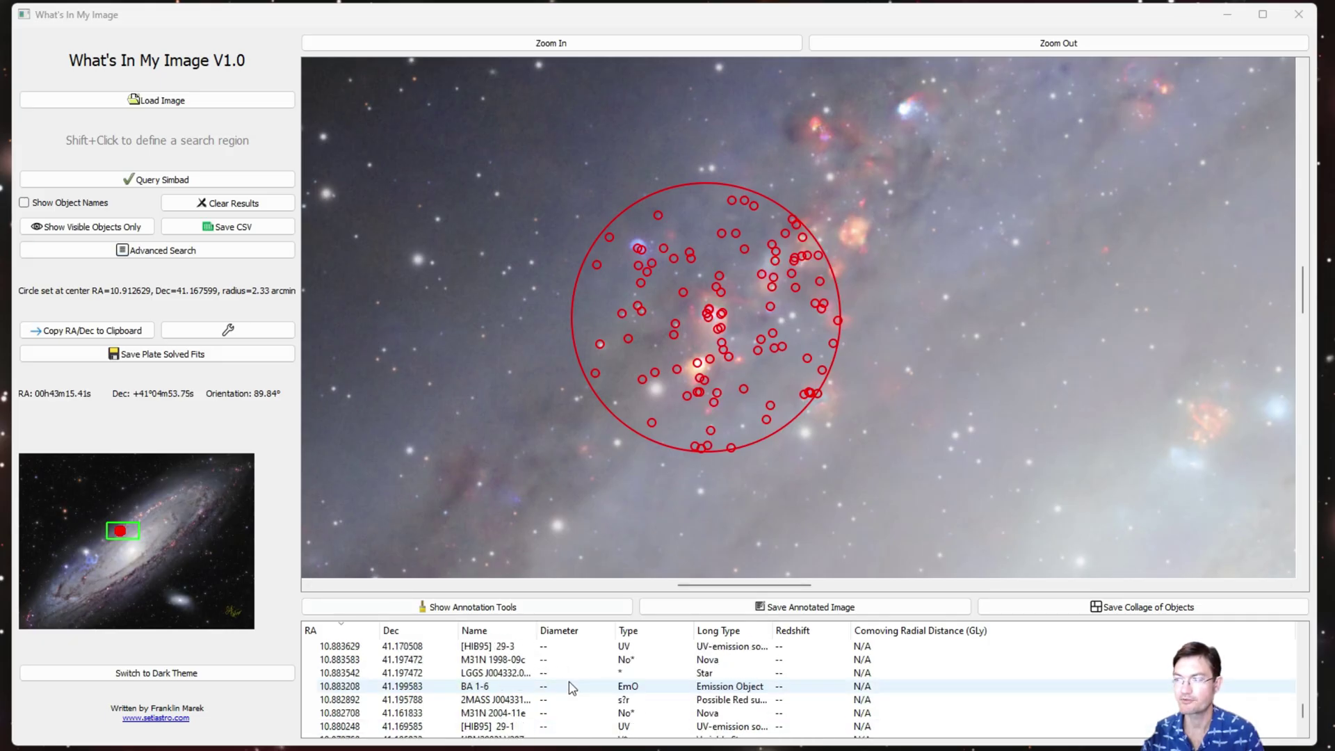
- Cancel the CSV export and select the [MMD2006] 3233 and [SCM2012b] planetary nebula rows
{"action": "left_click", "coordinate": [252, 227]}
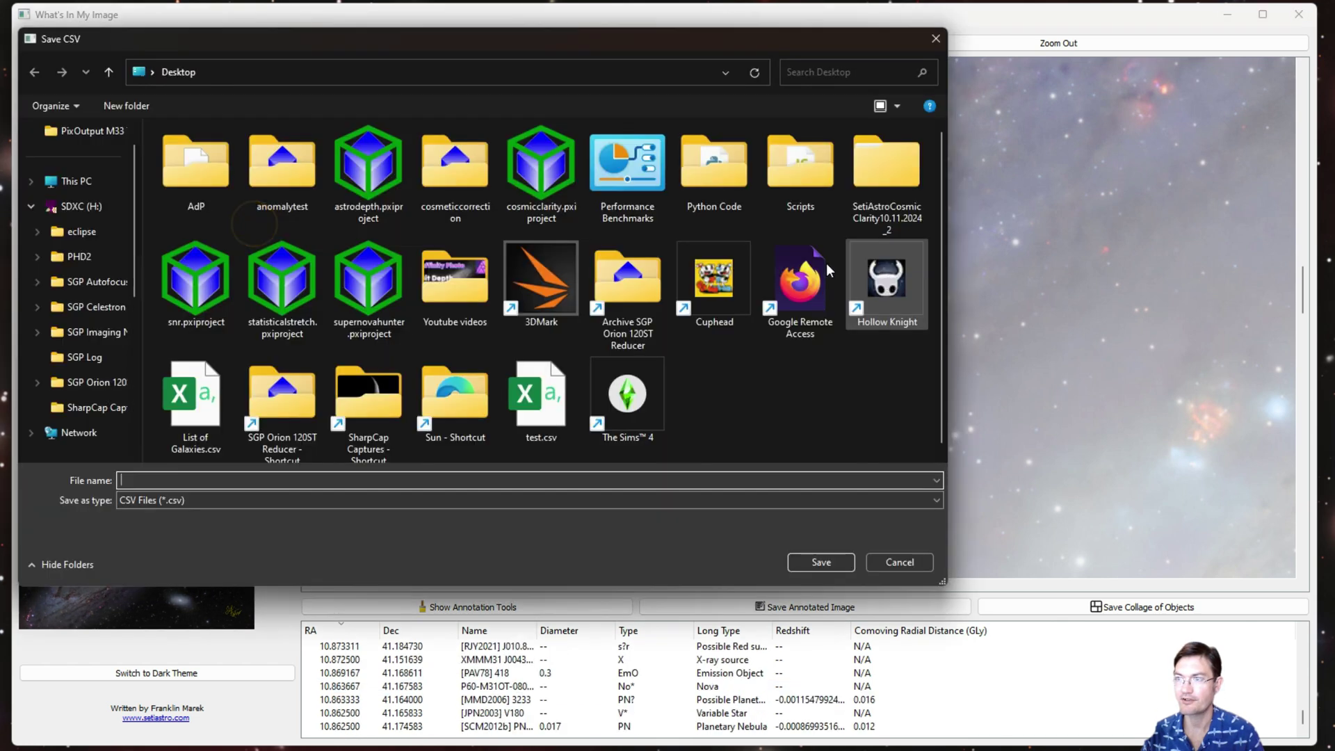
{"action": "left_click", "coordinate": [904, 563]}
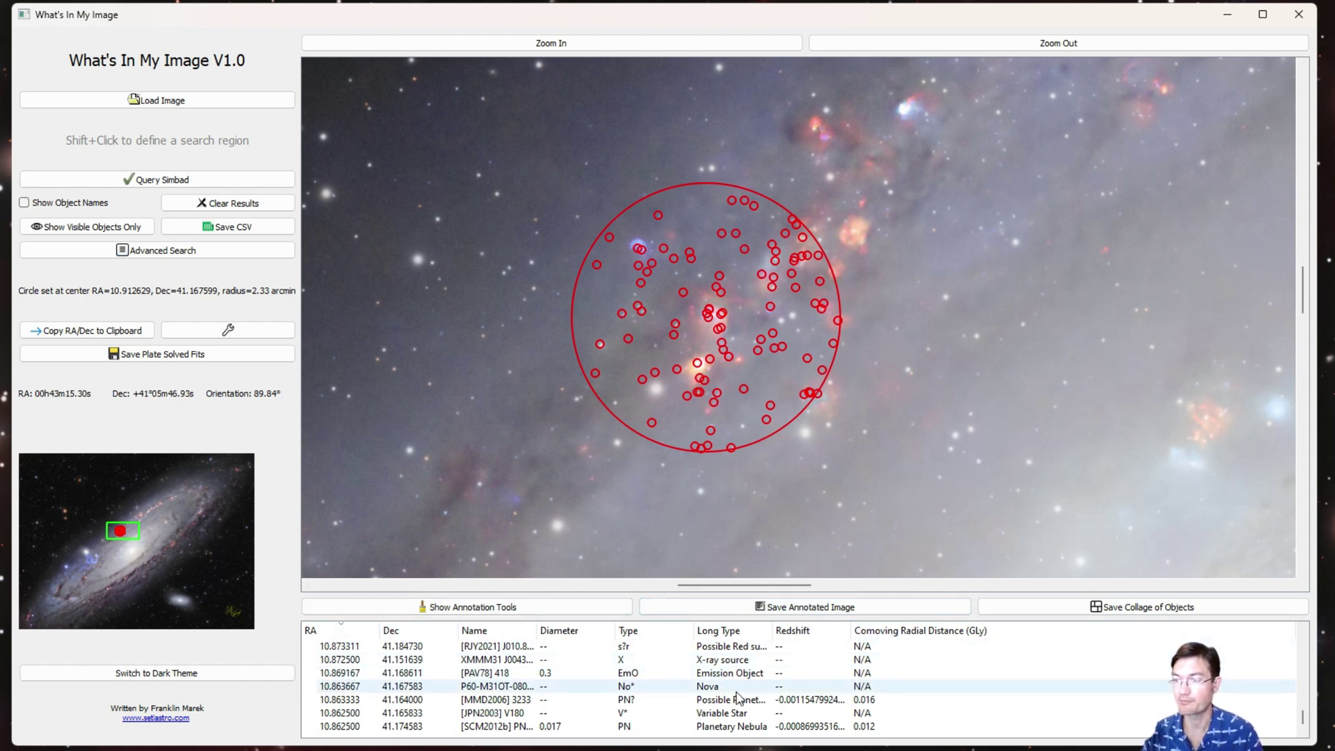
{"action": "left_click", "coordinate": [796, 700]}
{"action": "left_click", "coordinate": [807, 728]}
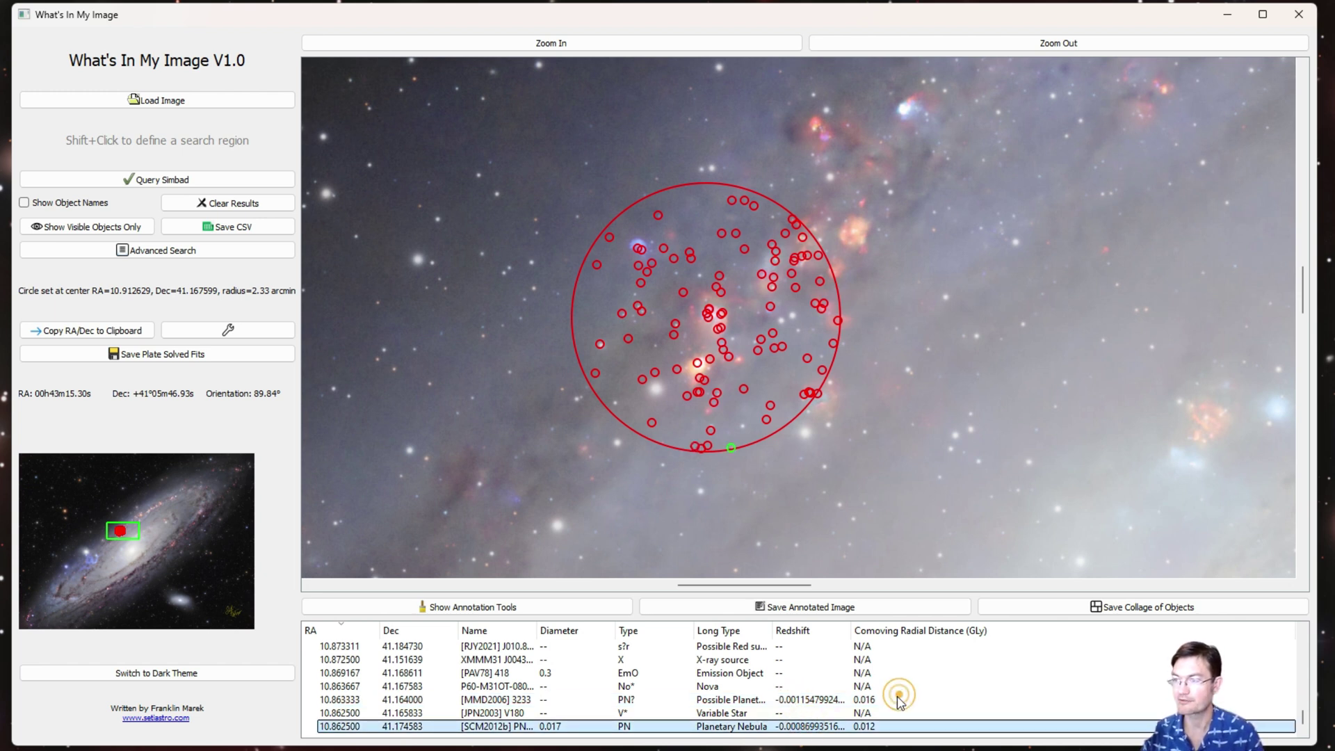
{"action": "left_click", "coordinate": [884, 700]}
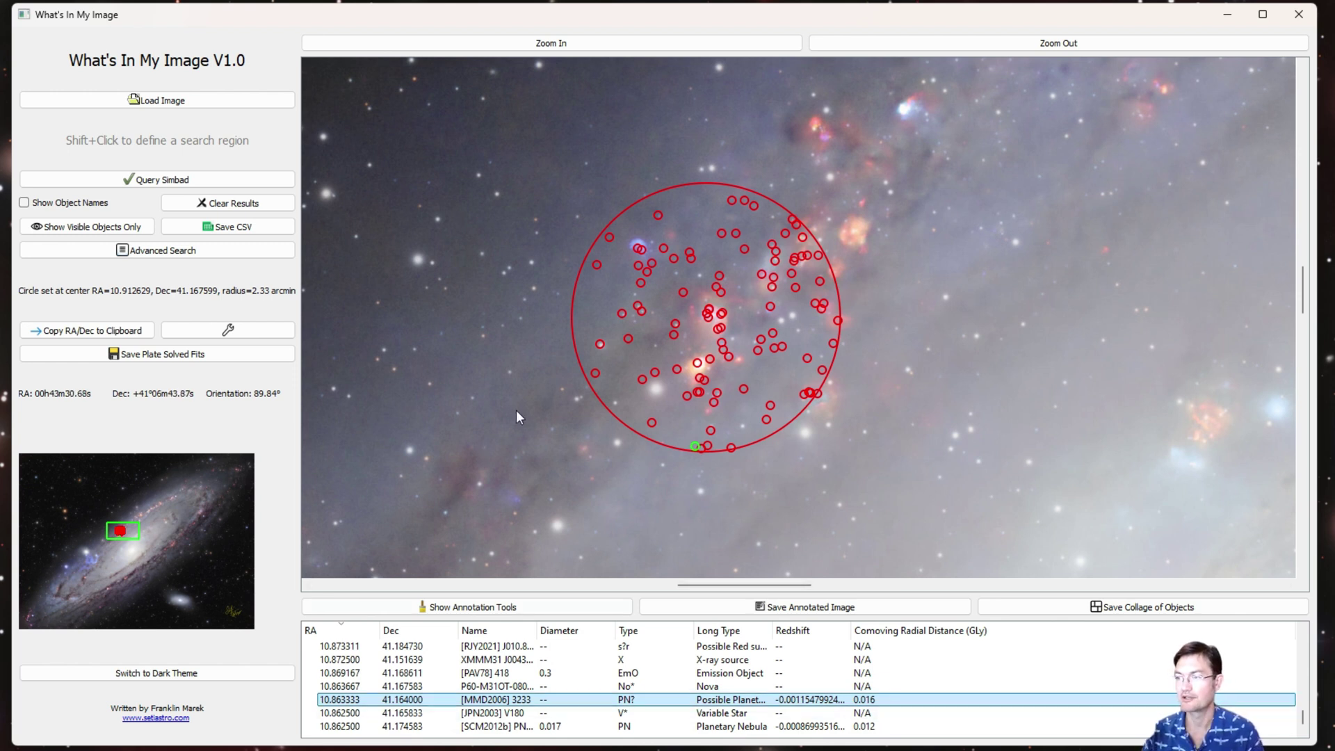
{"action": "left_click", "coordinate": [974, 310]}
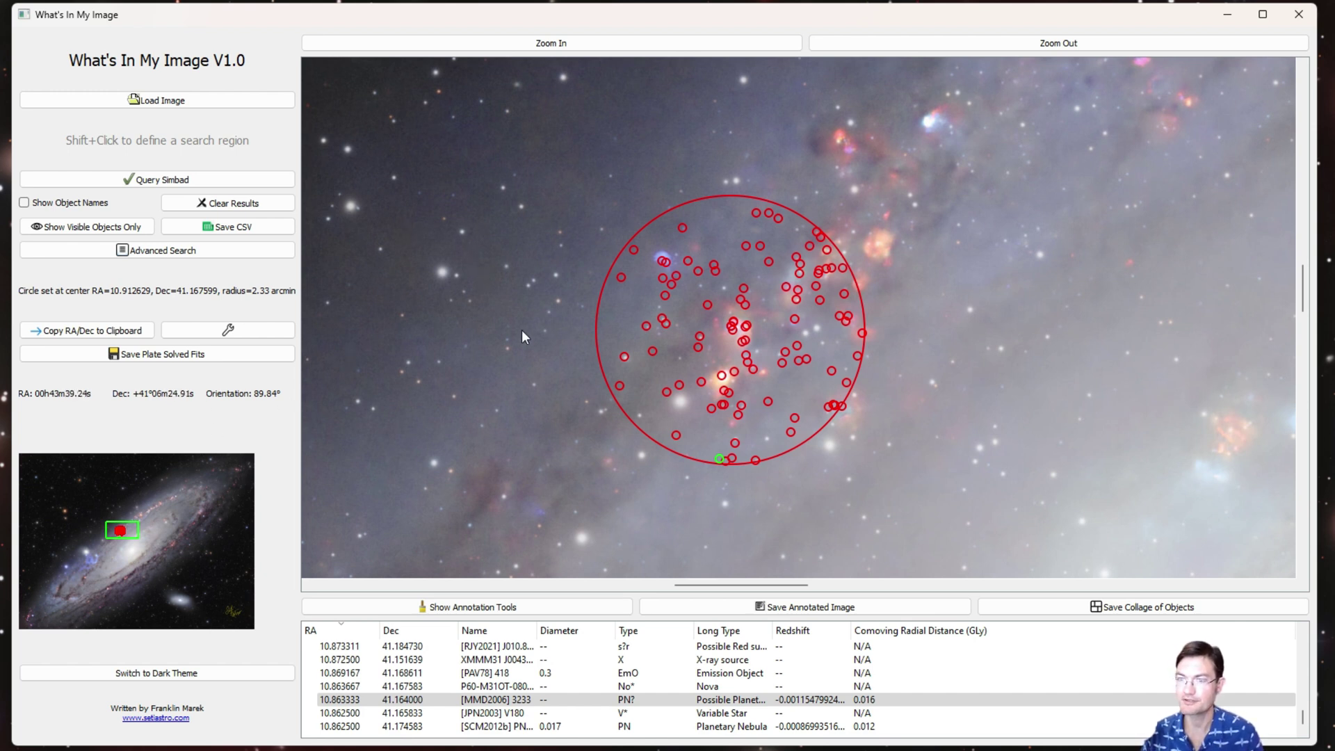
- Open Advanced Search and scroll through its Object Type checklist
{"action": "left_click", "coordinate": [168, 252]}
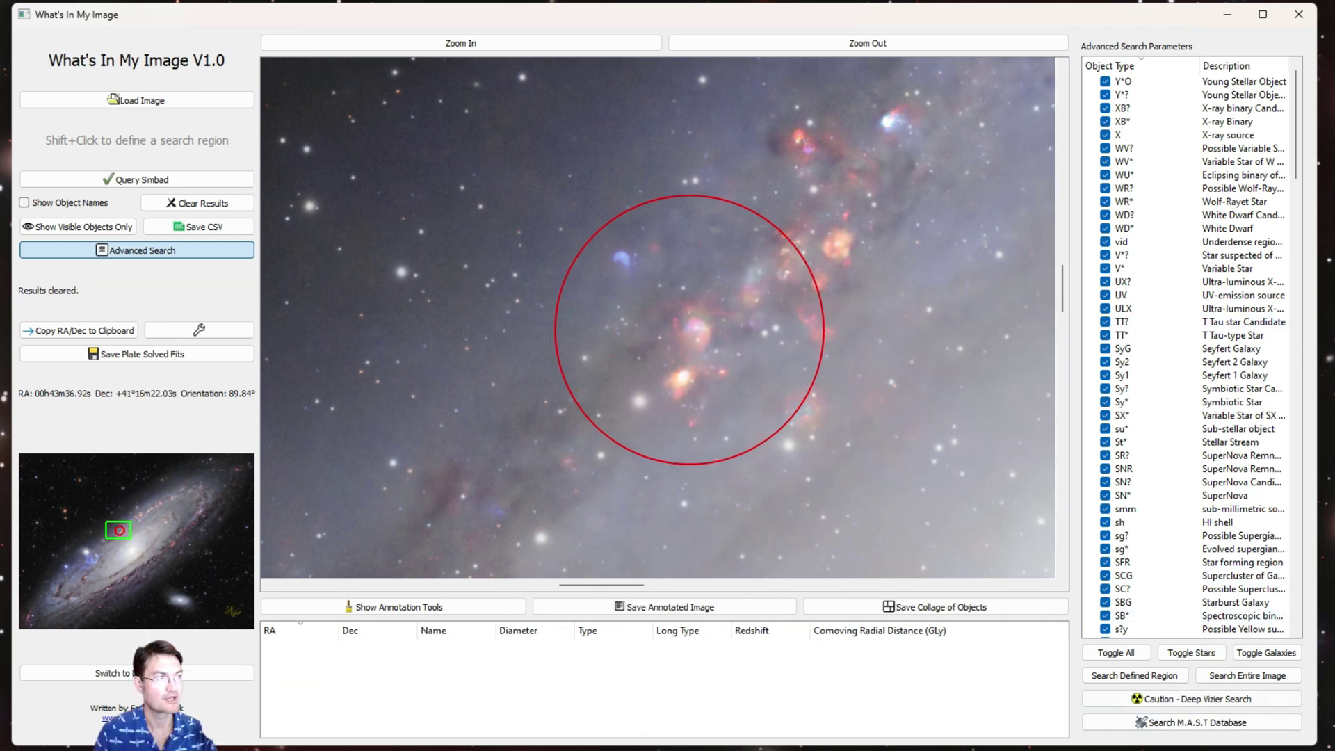
{"action": "scroll", "coordinate": [1284, 229], "scroll_direction": "down", "scroll_amount": 15}
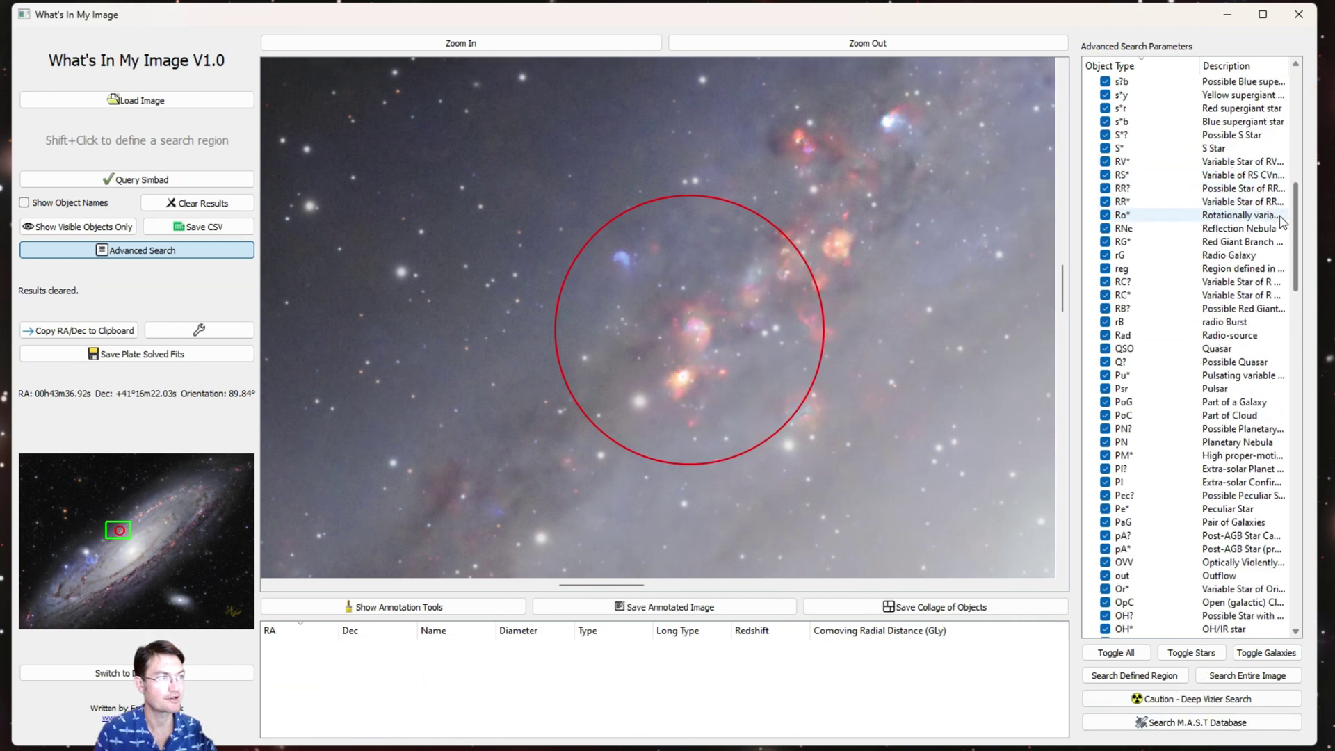
{"action": "left_click_drag", "start_coordinate": [1295, 240], "coordinate": [1293, 80]}
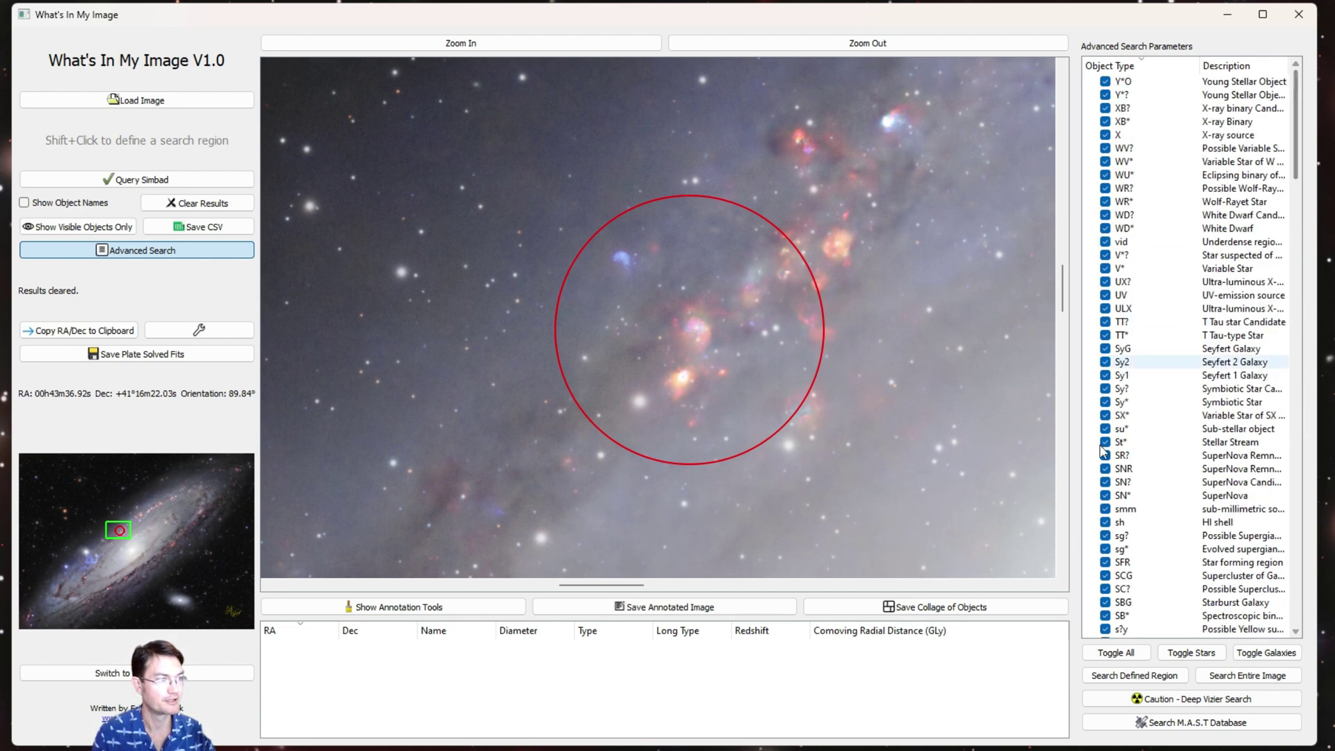
- Try the Toggle All, Toggle Stars and Toggle Galaxies buttons on the object-type list
{"action": "left_click", "coordinate": [1121, 654]}
{"action": "left_click", "coordinate": [1121, 654]}
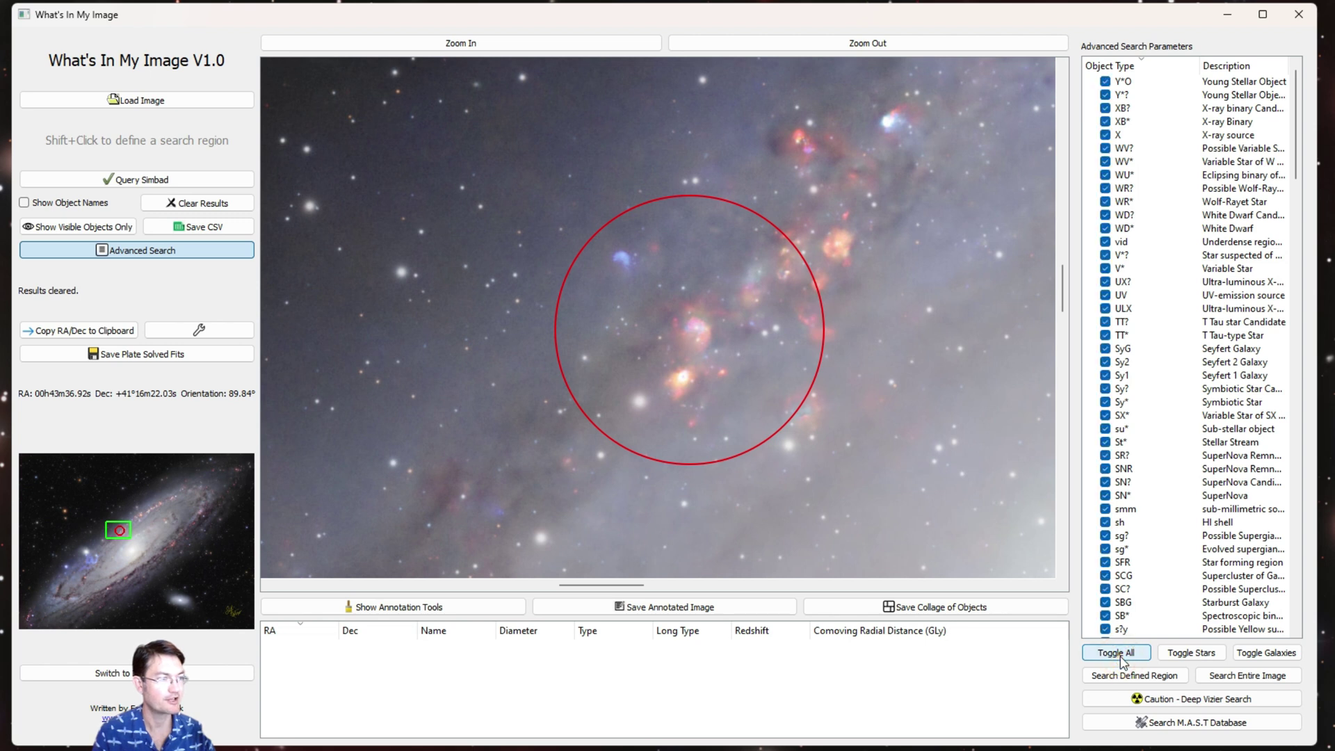
{"action": "left_click", "coordinate": [1122, 657]}
{"action": "left_click", "coordinate": [1214, 655]}
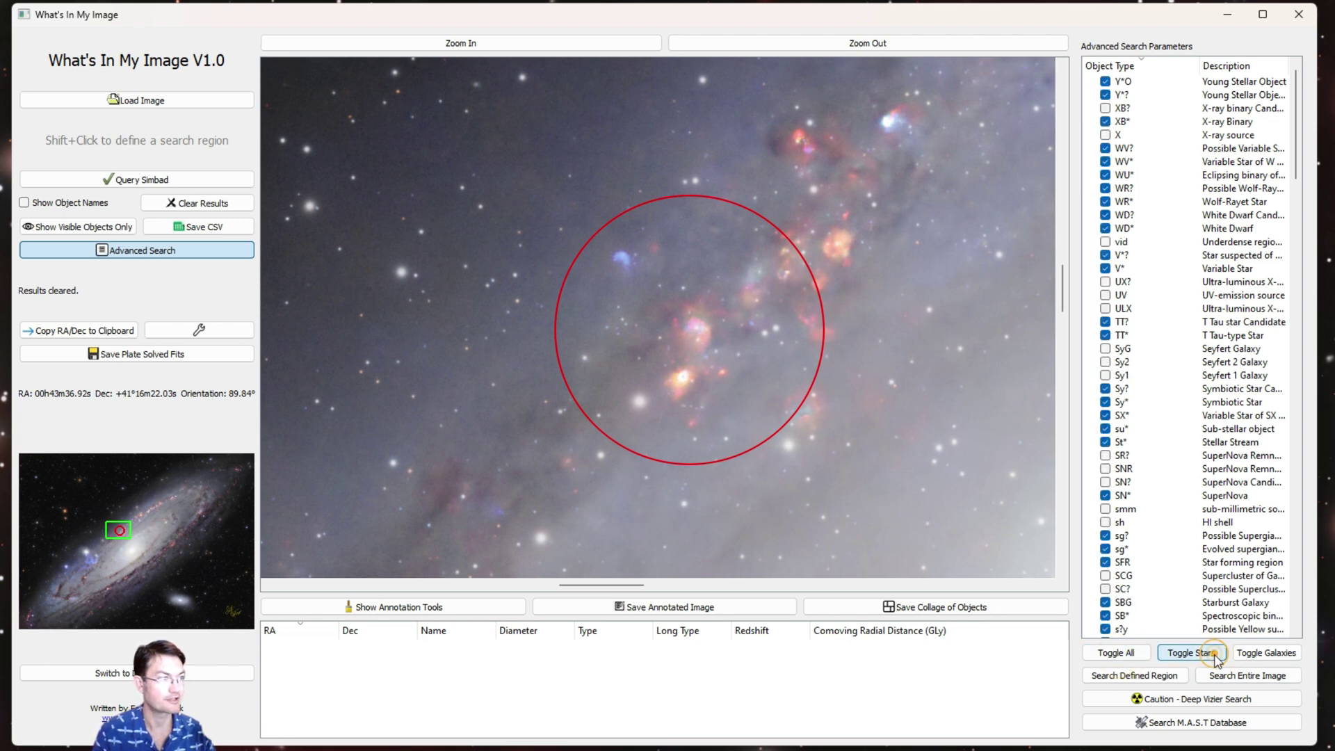
{"action": "left_click", "coordinate": [1215, 657]}
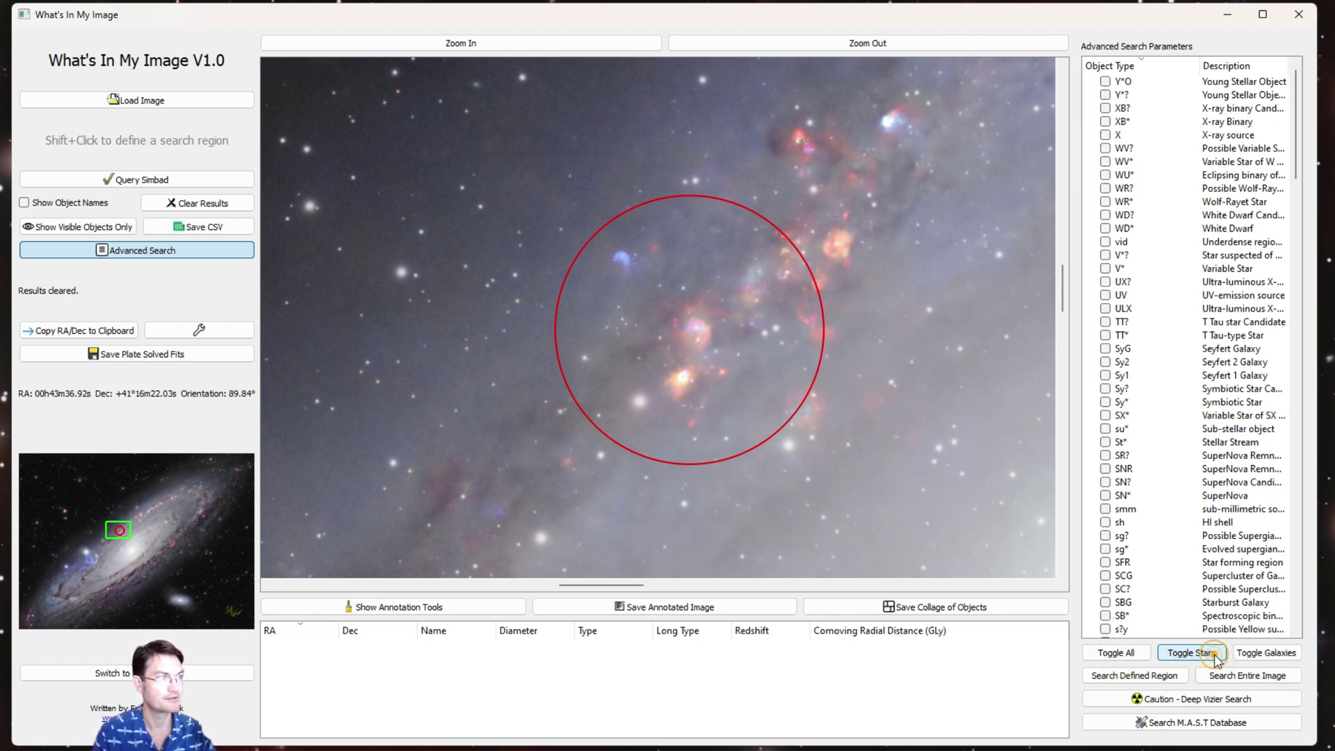
{"action": "left_click", "coordinate": [1269, 659]}
{"action": "left_click", "coordinate": [1269, 658]}
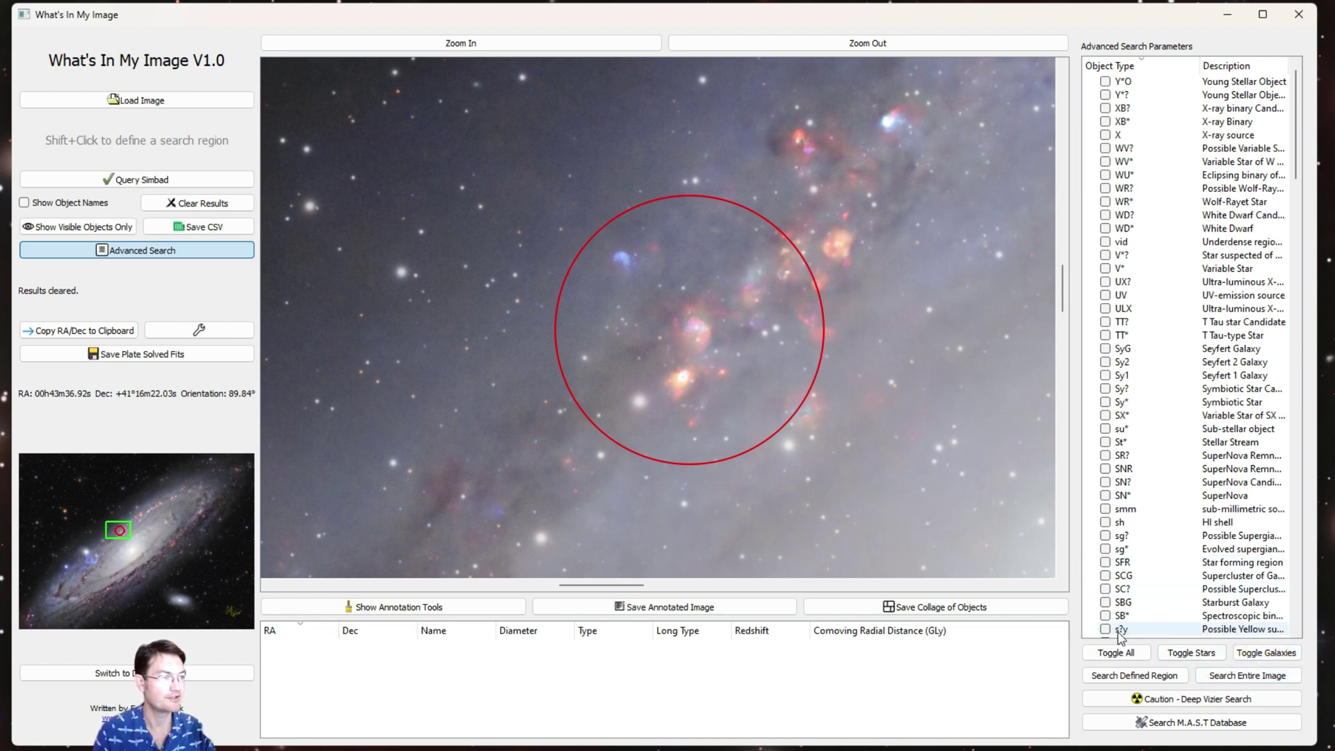
{"action": "left_click", "coordinate": [1113, 654]}
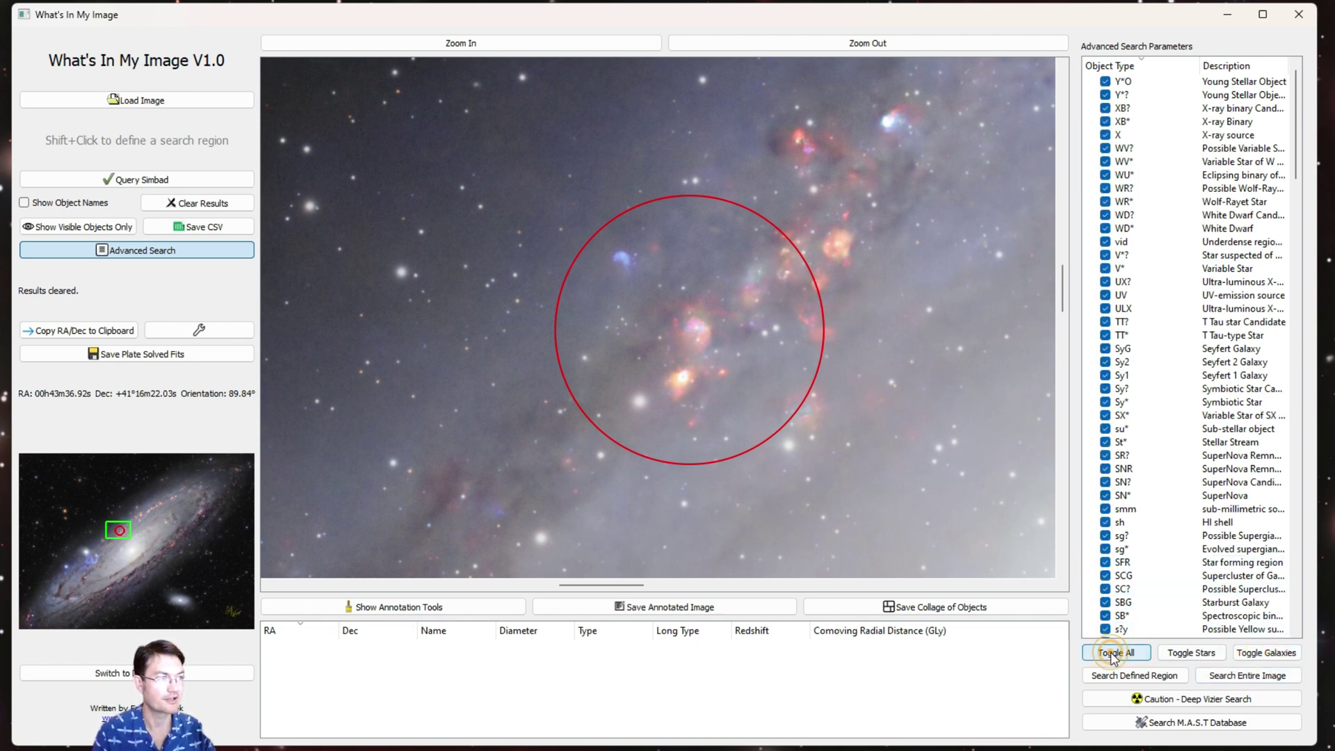
{"action": "left_click", "coordinate": [1187, 655]}
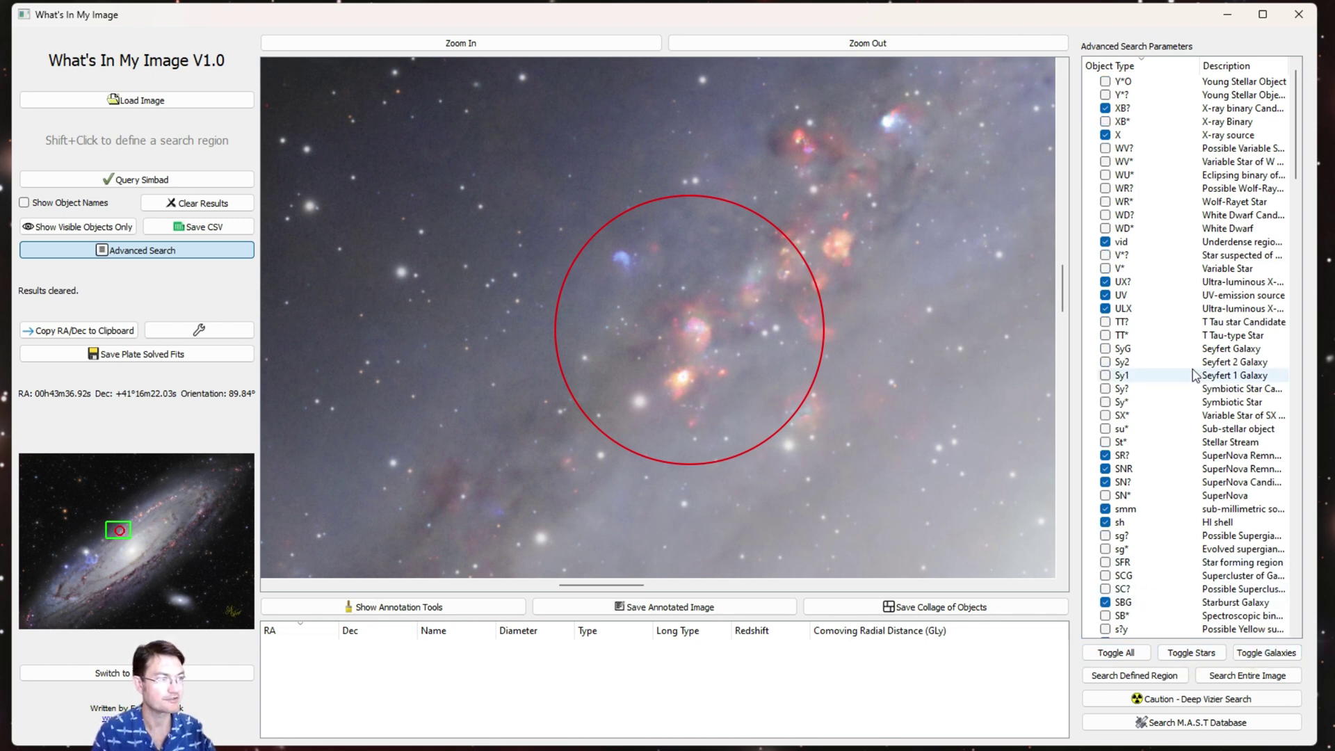
- Scroll the object-type list and use Toggle All to clear every checkbox
{"action": "scroll", "coordinate": [1197, 344], "scroll_direction": "down", "scroll_amount": 6}
{"action": "scroll", "coordinate": [1197, 344], "scroll_direction": "down", "scroll_amount": 8}
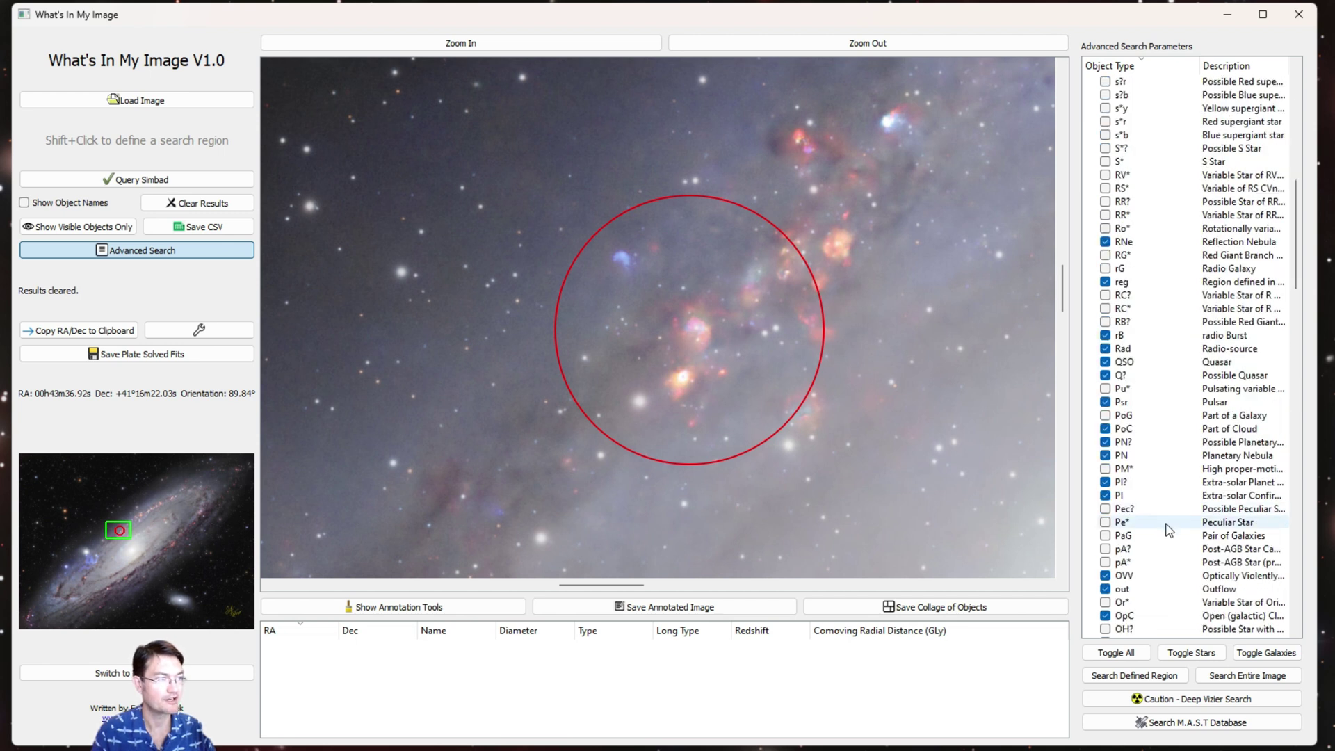
{"action": "scroll", "coordinate": [1168, 530], "scroll_direction": "down", "scroll_amount": 18}
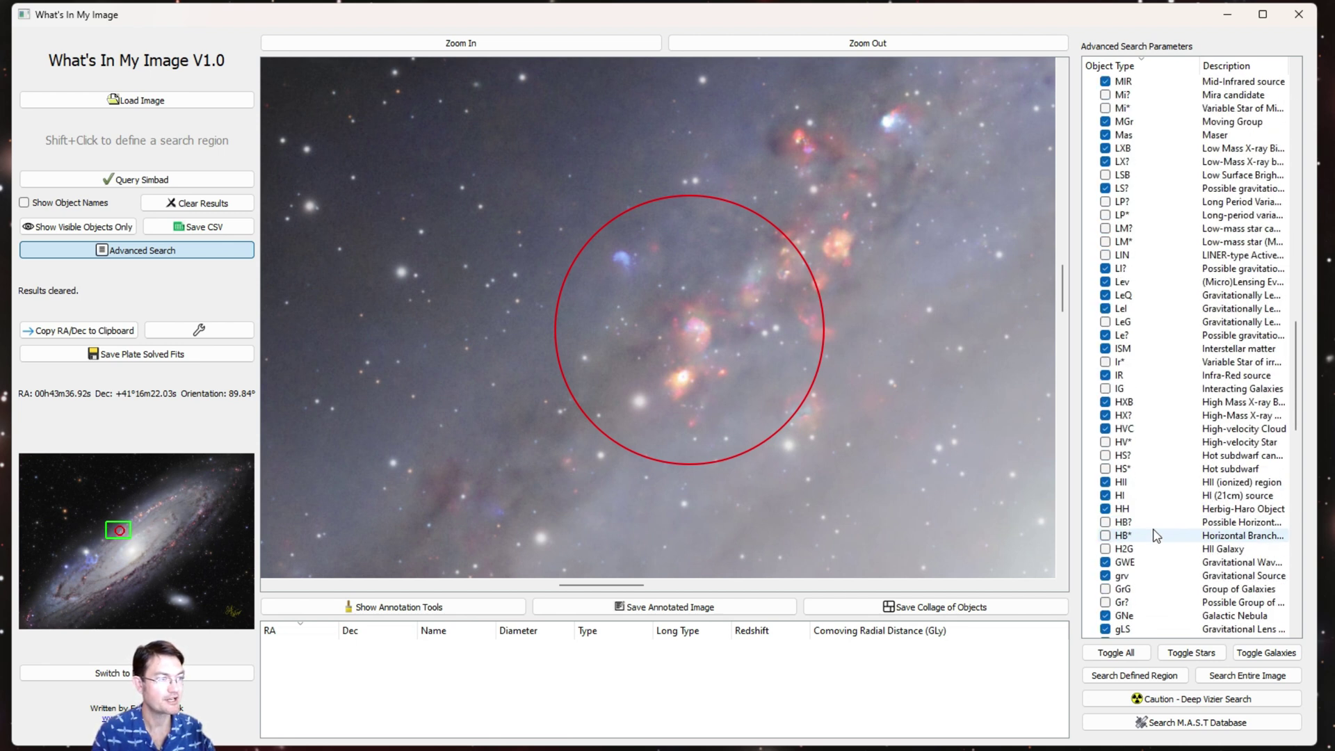
{"action": "scroll", "coordinate": [1156, 535], "scroll_direction": "down", "scroll_amount": 8}
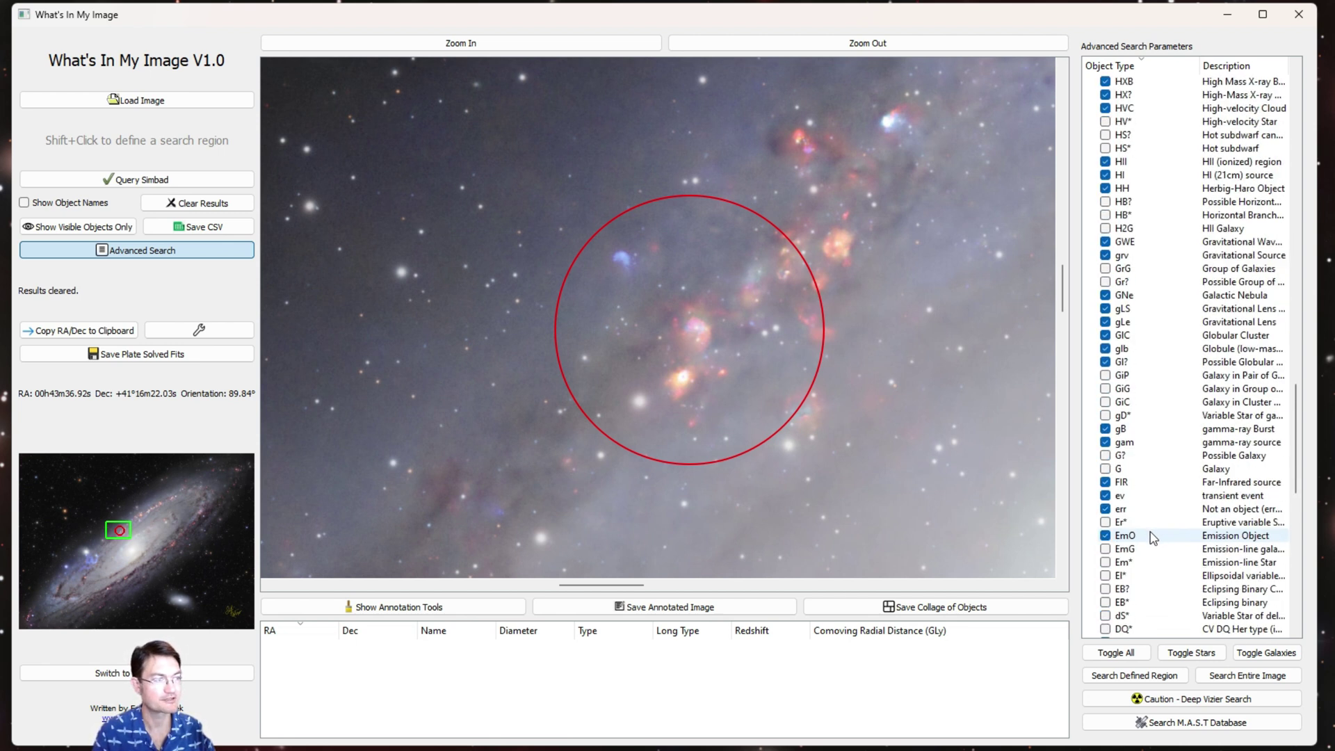
{"action": "scroll", "coordinate": [1154, 538], "scroll_direction": "down", "scroll_amount": 8}
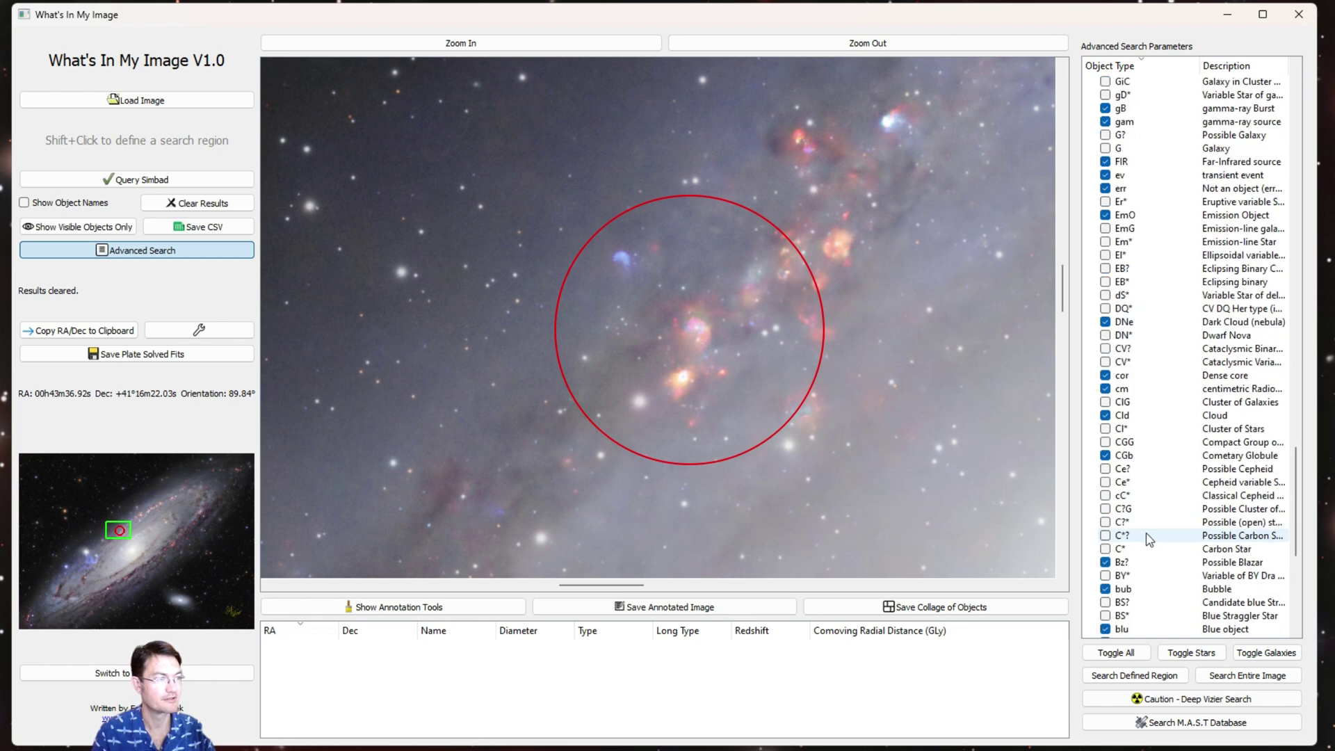
{"action": "scroll", "coordinate": [1146, 532], "scroll_direction": "down", "scroll_amount": 1}
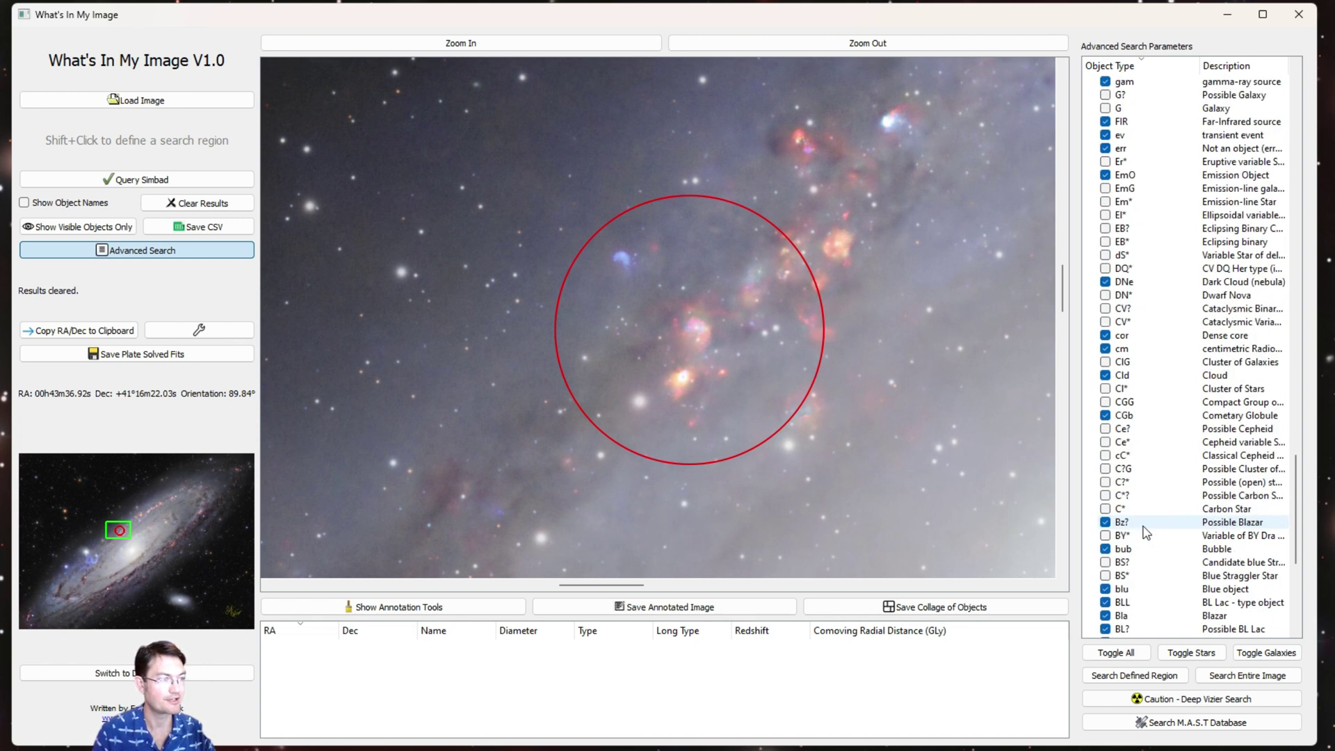
{"action": "scroll", "coordinate": [1146, 533], "scroll_direction": "up", "scroll_amount": 11}
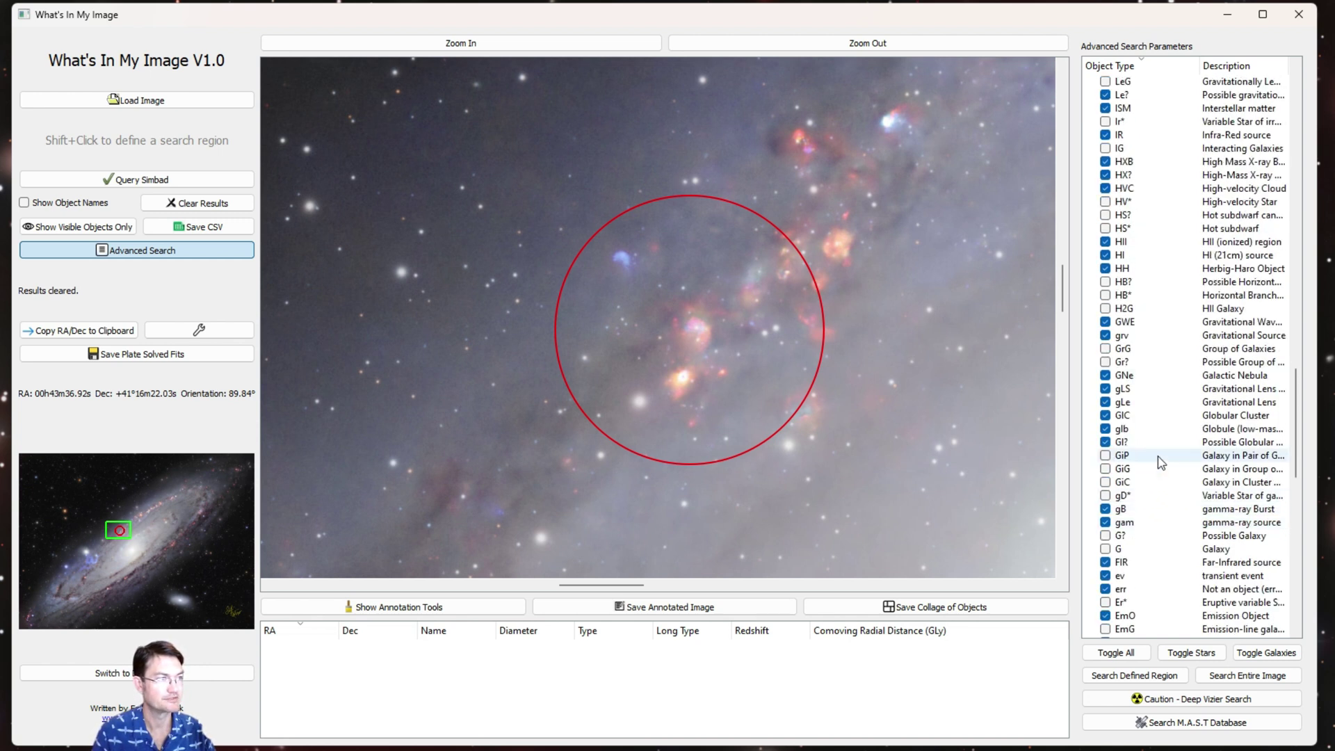
{"action": "left_click", "coordinate": [1266, 653]}
{"action": "scroll", "coordinate": [1186, 510], "scroll_direction": "up", "scroll_amount": 20}
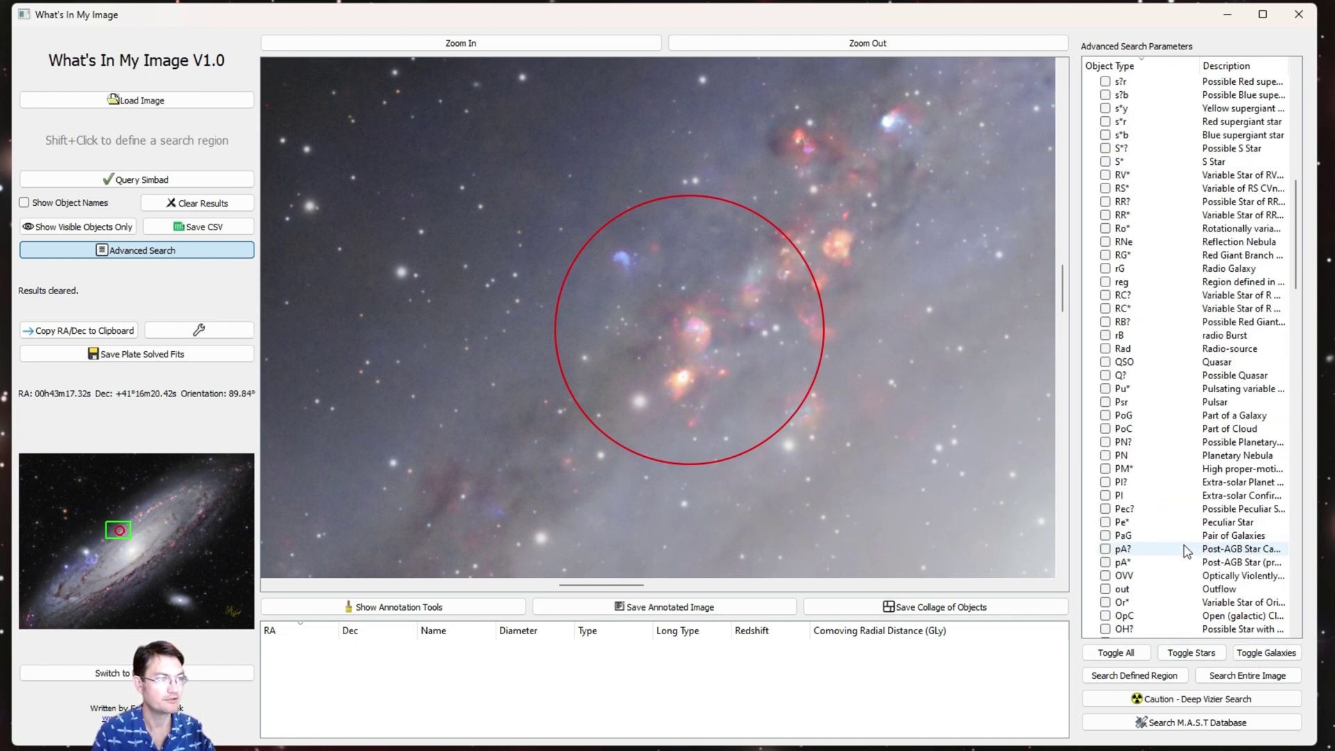
{"action": "scroll", "coordinate": [1187, 579], "scroll_direction": "up", "scroll_amount": 5}
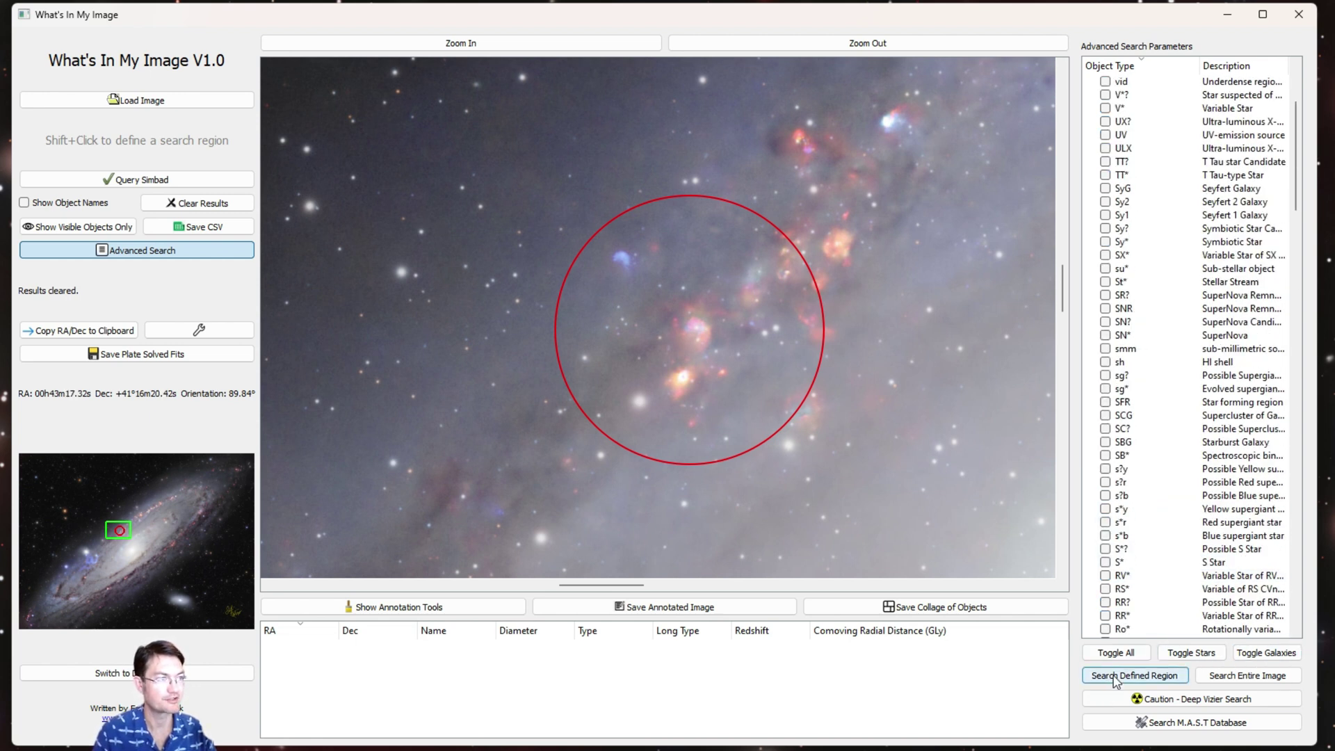
- Include HII regions, search the circle, clear the results, and scroll the object-type list
{"action": "scroll", "coordinate": [1147, 486], "scroll_direction": "down", "scroll_amount": 20}
{"action": "left_click", "coordinate": [1105, 402]}
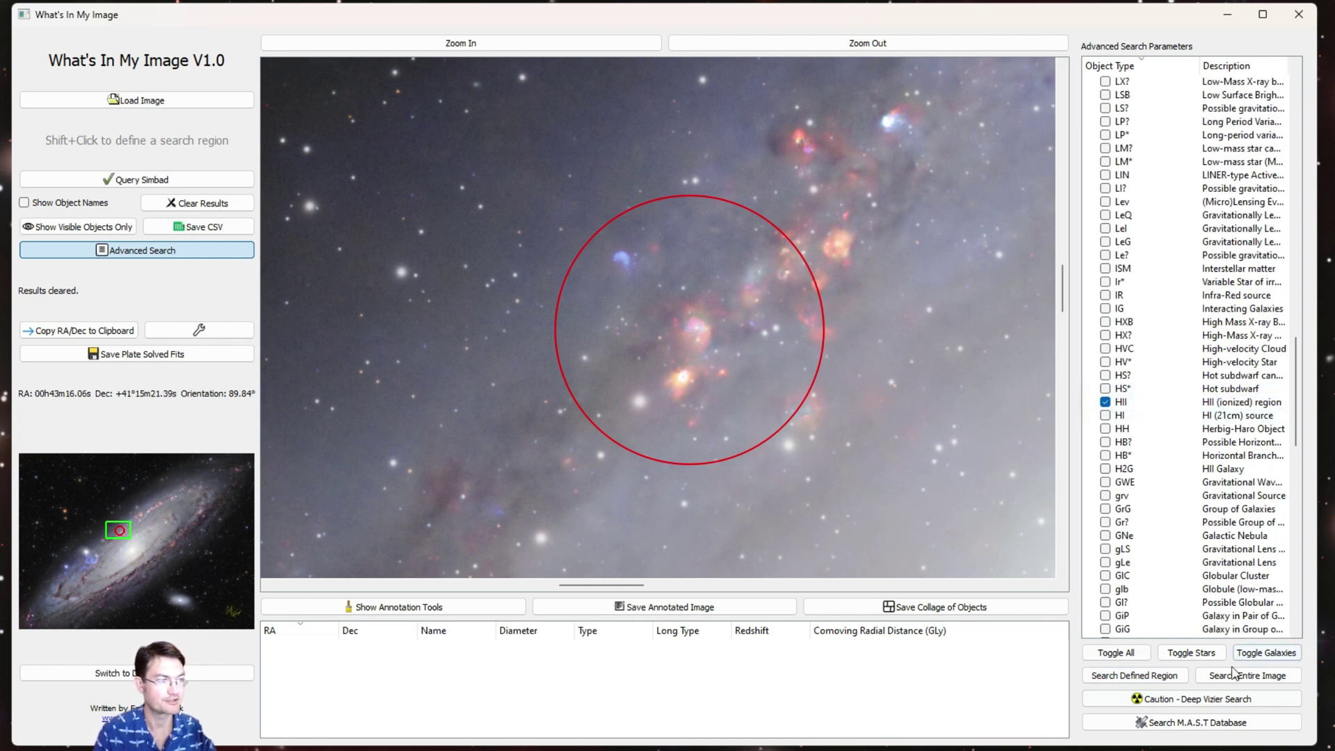
{"action": "left_click", "coordinate": [1135, 675]}
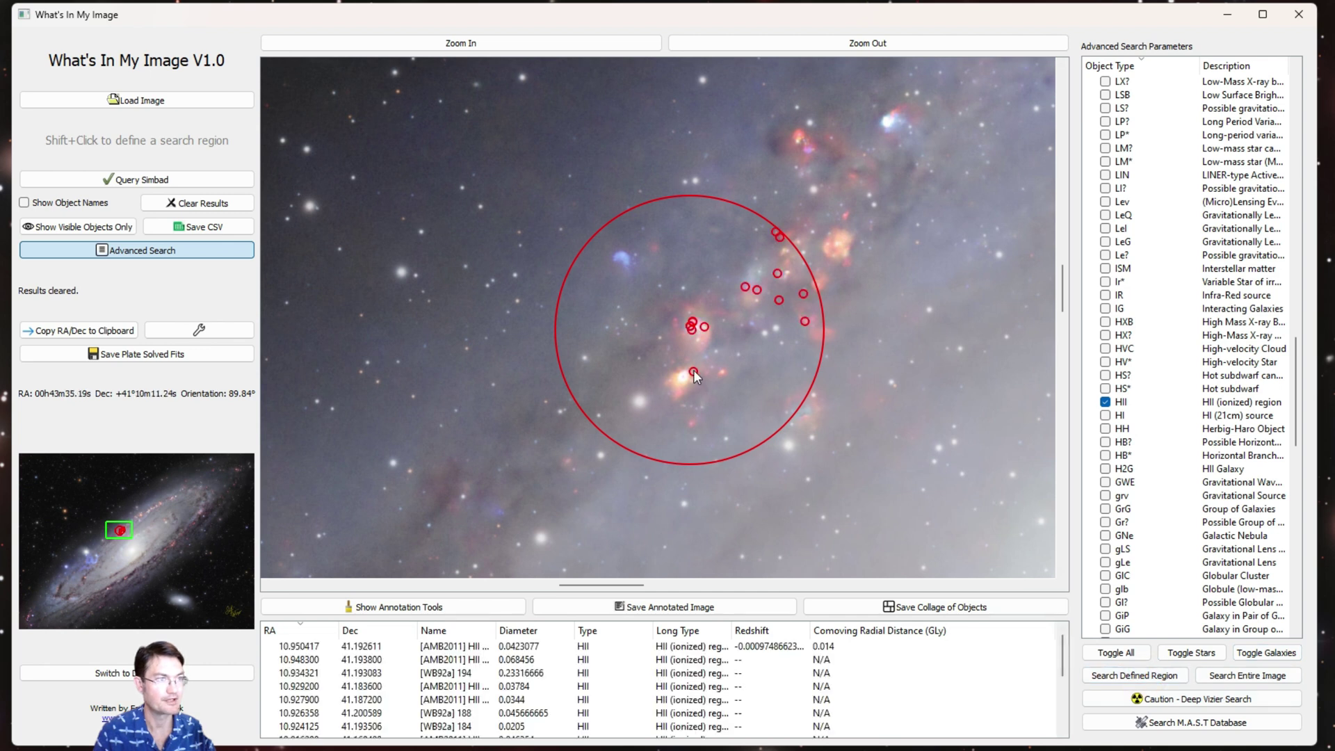
{"action": "left_click", "coordinate": [1104, 414]}
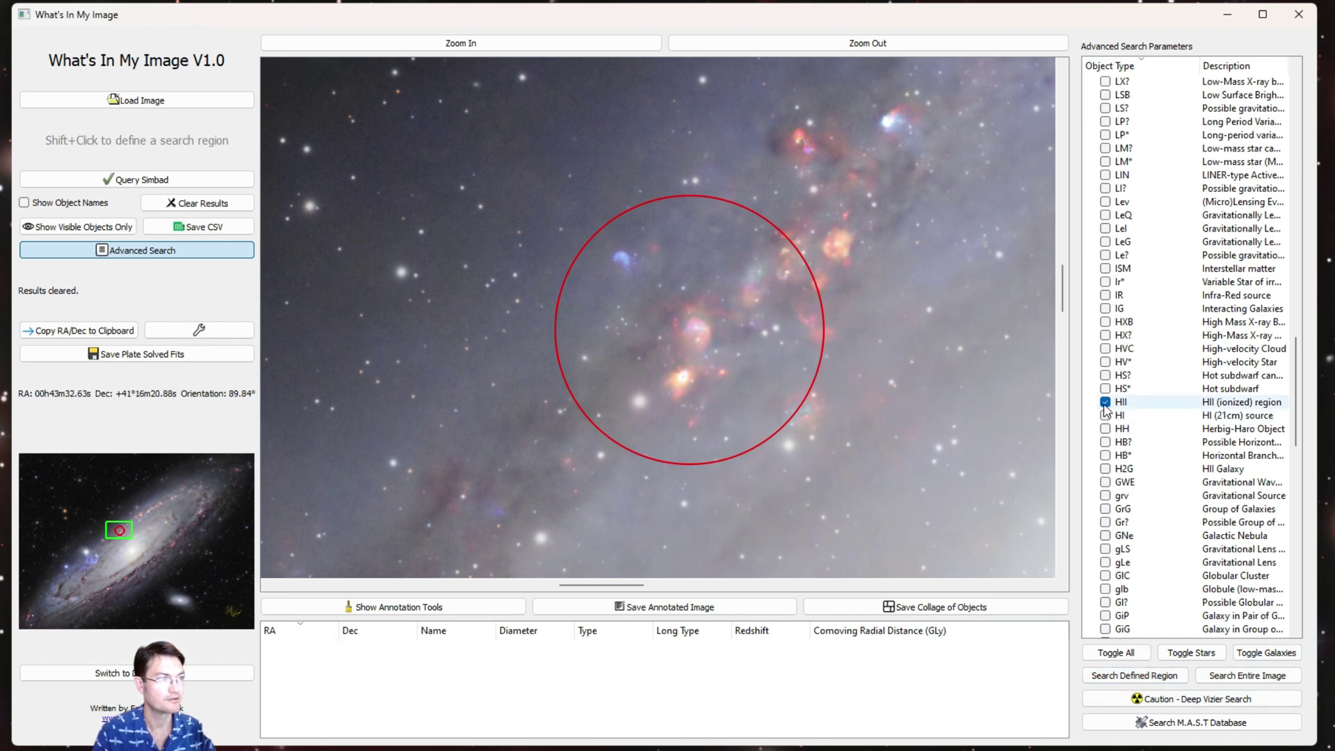
{"action": "scroll", "coordinate": [1177, 426], "scroll_direction": "up", "scroll_amount": 15}
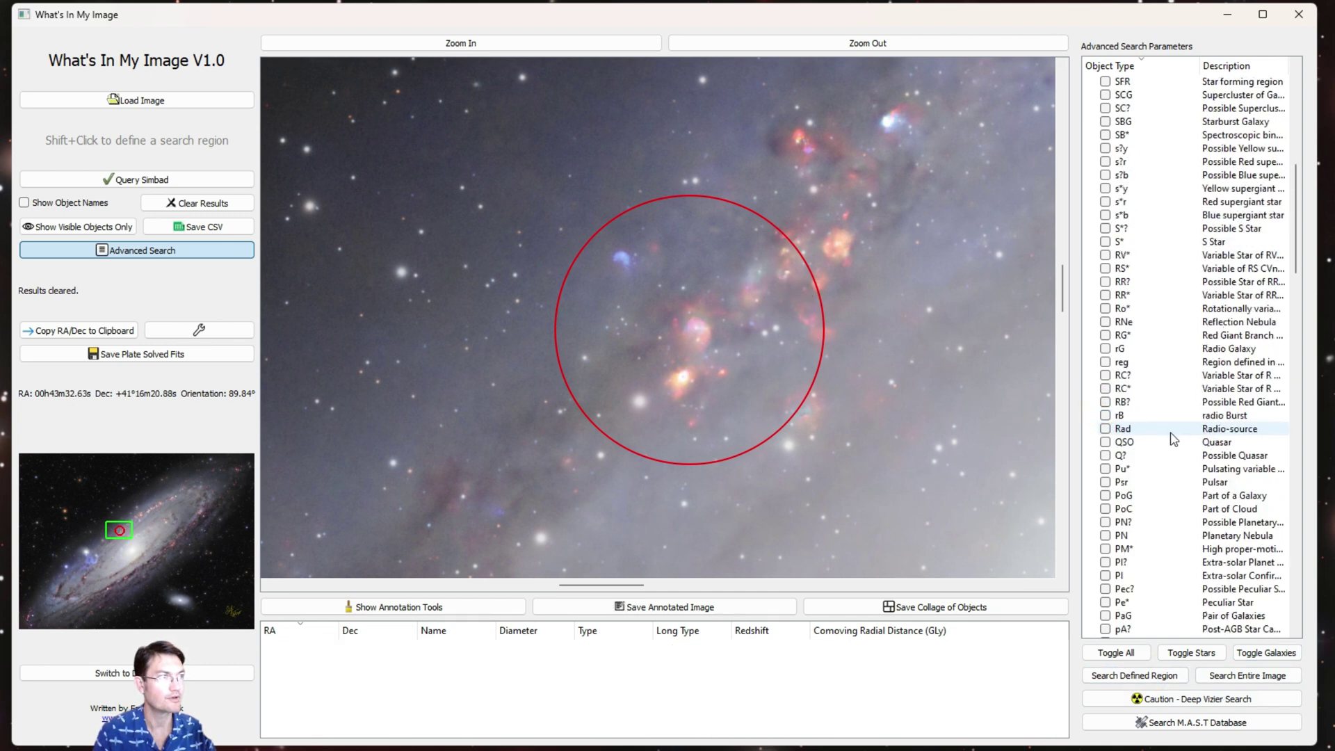
{"action": "scroll", "coordinate": [1174, 438], "scroll_direction": "up", "scroll_amount": 5}
{"action": "scroll", "coordinate": [1174, 440], "scroll_direction": "up", "scroll_amount": 4}
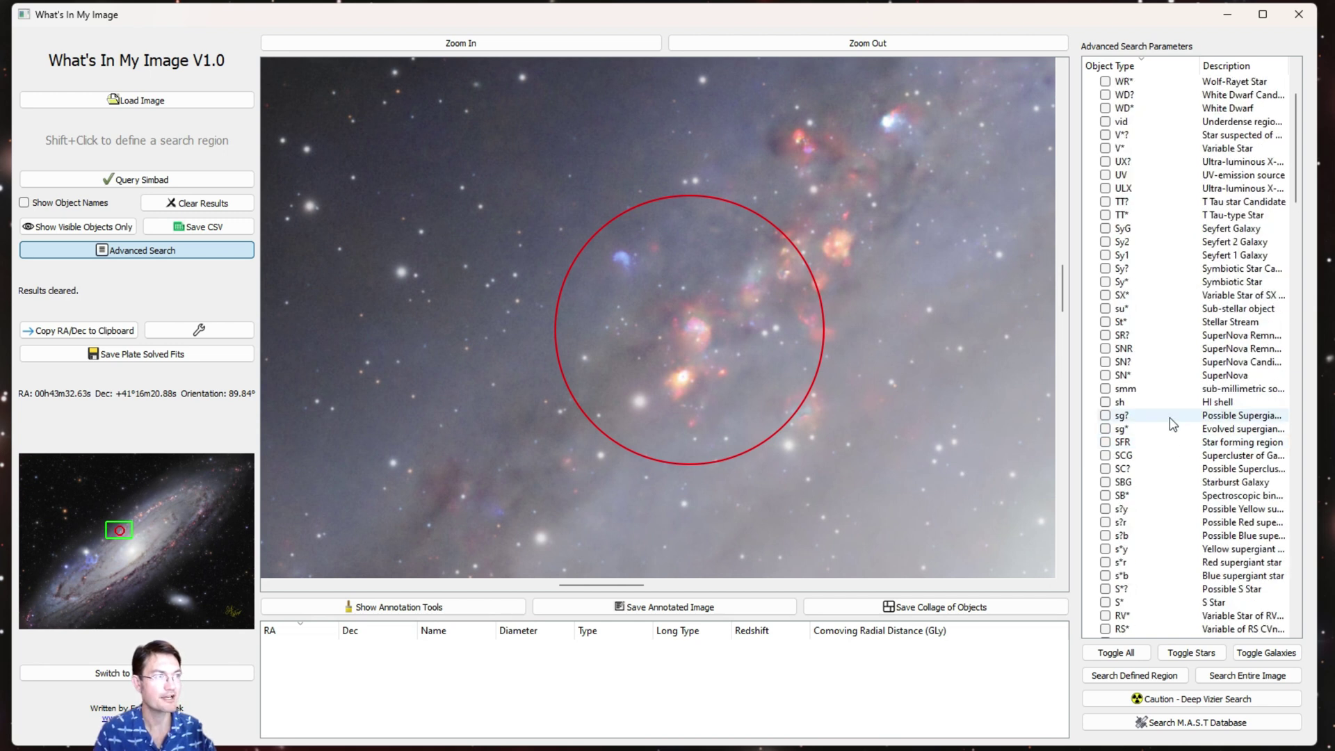
{"action": "scroll", "coordinate": [1147, 441], "scroll_direction": "down", "scroll_amount": 6}
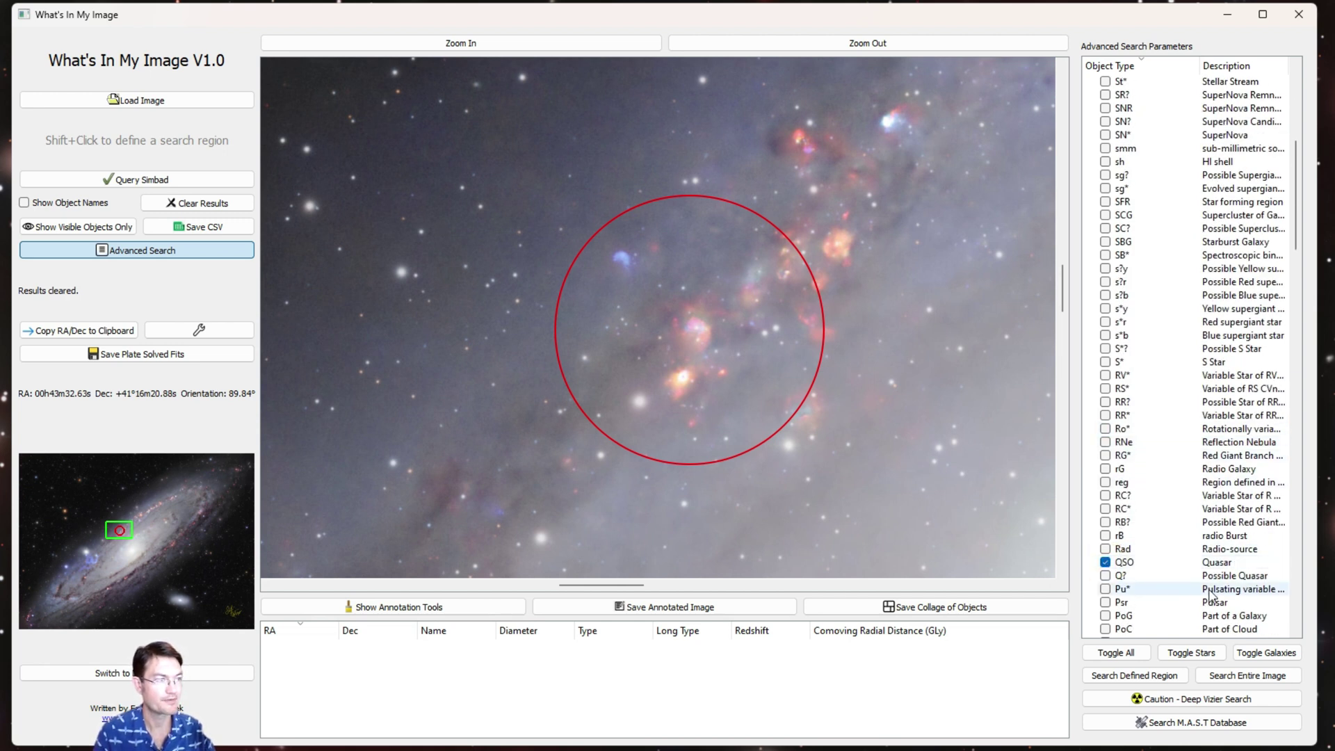
- Search the entire image for quasars and select the circled one at RA 11.431
{"action": "left_click", "coordinate": [1244, 676]}
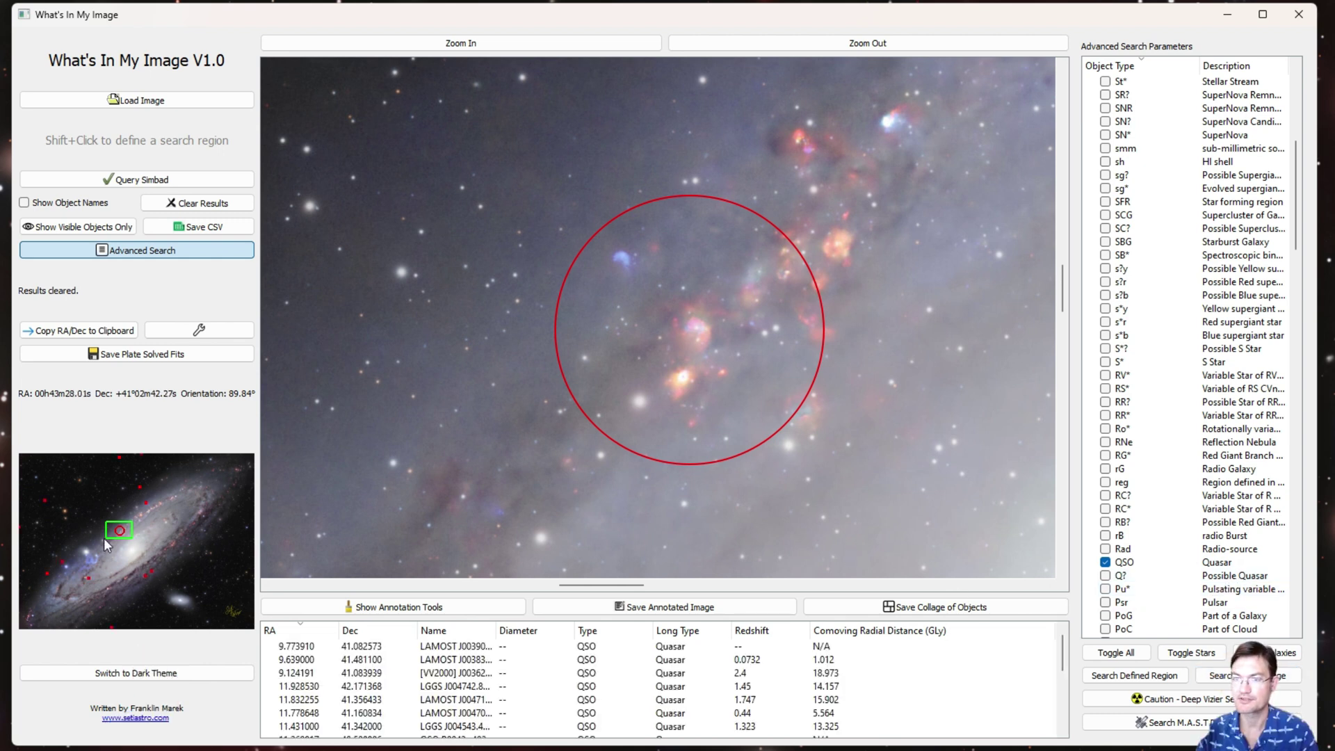
{"action": "left_click_drag", "start_coordinate": [82, 531], "coordinate": [121, 497]}
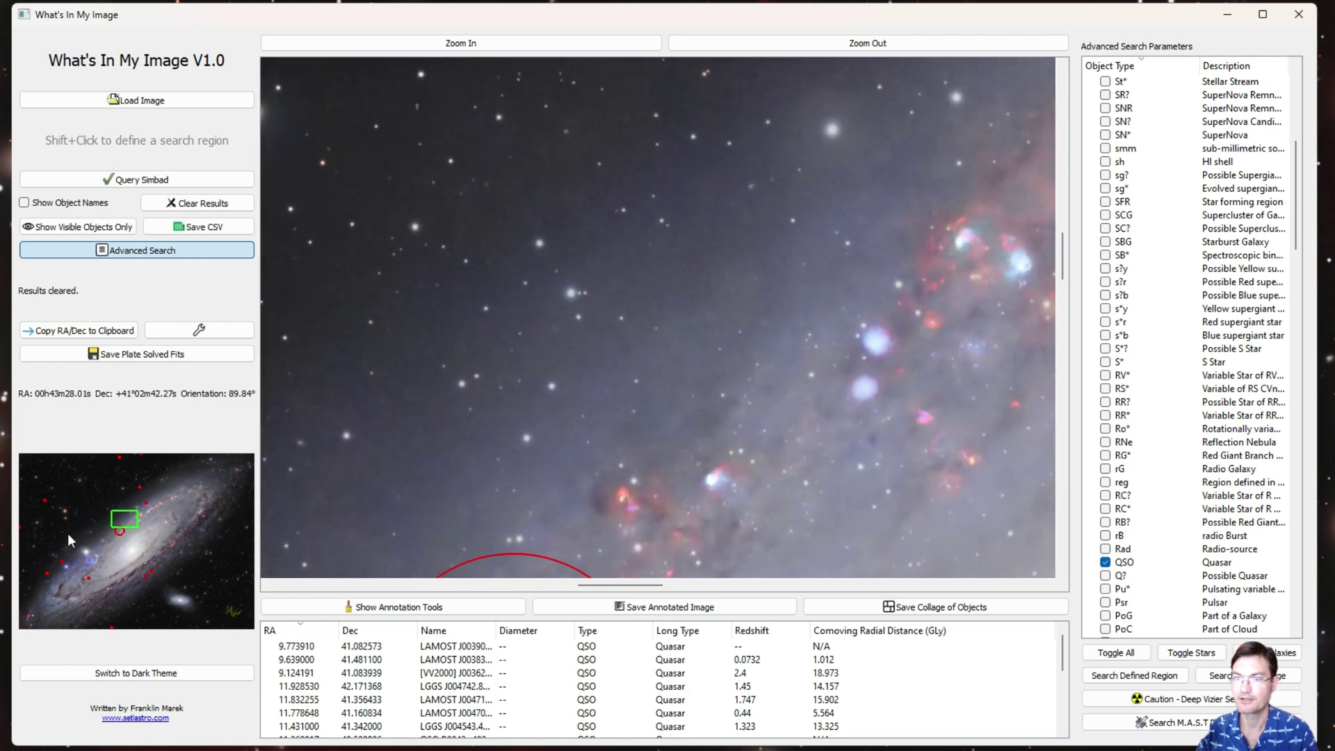
{"action": "left_click_drag", "start_coordinate": [145, 495], "coordinate": [127, 455]}
{"action": "scroll", "coordinate": [688, 366], "scroll_direction": "up", "scroll_amount": 5}
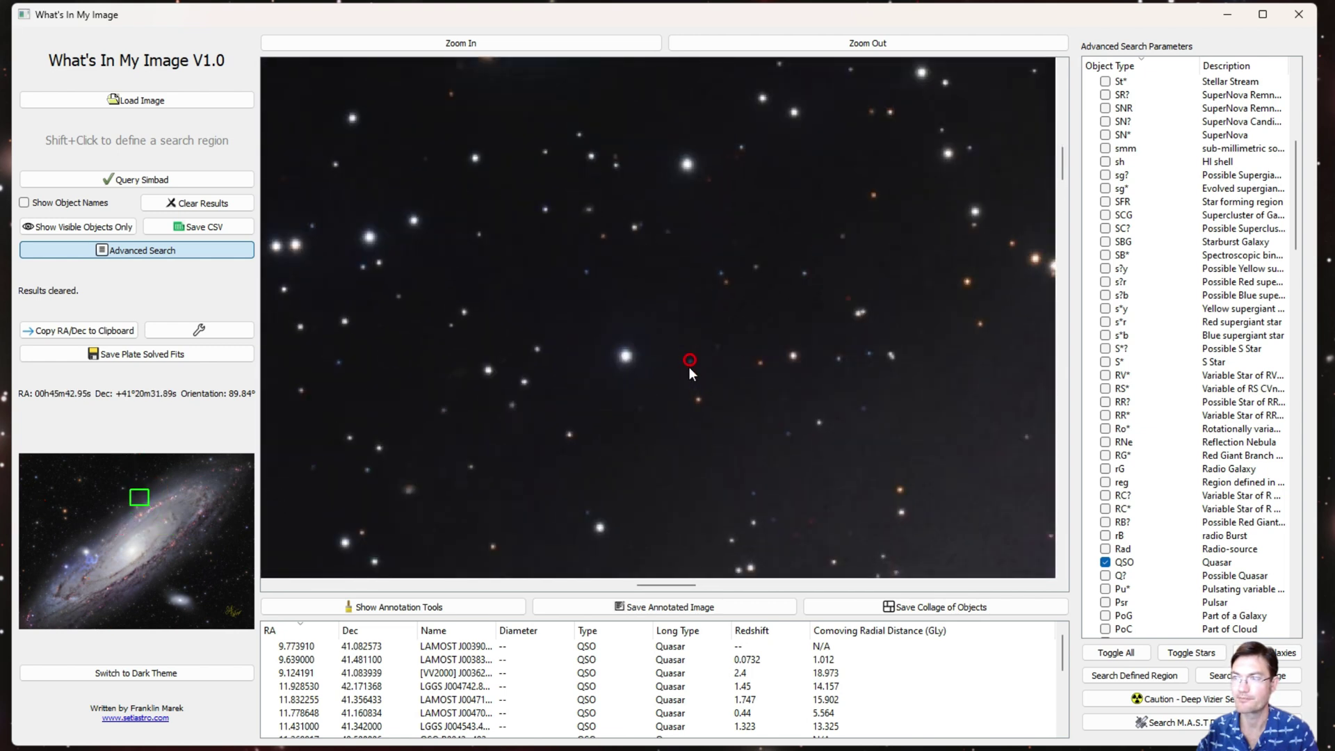
{"action": "left_click", "coordinate": [700, 354]}
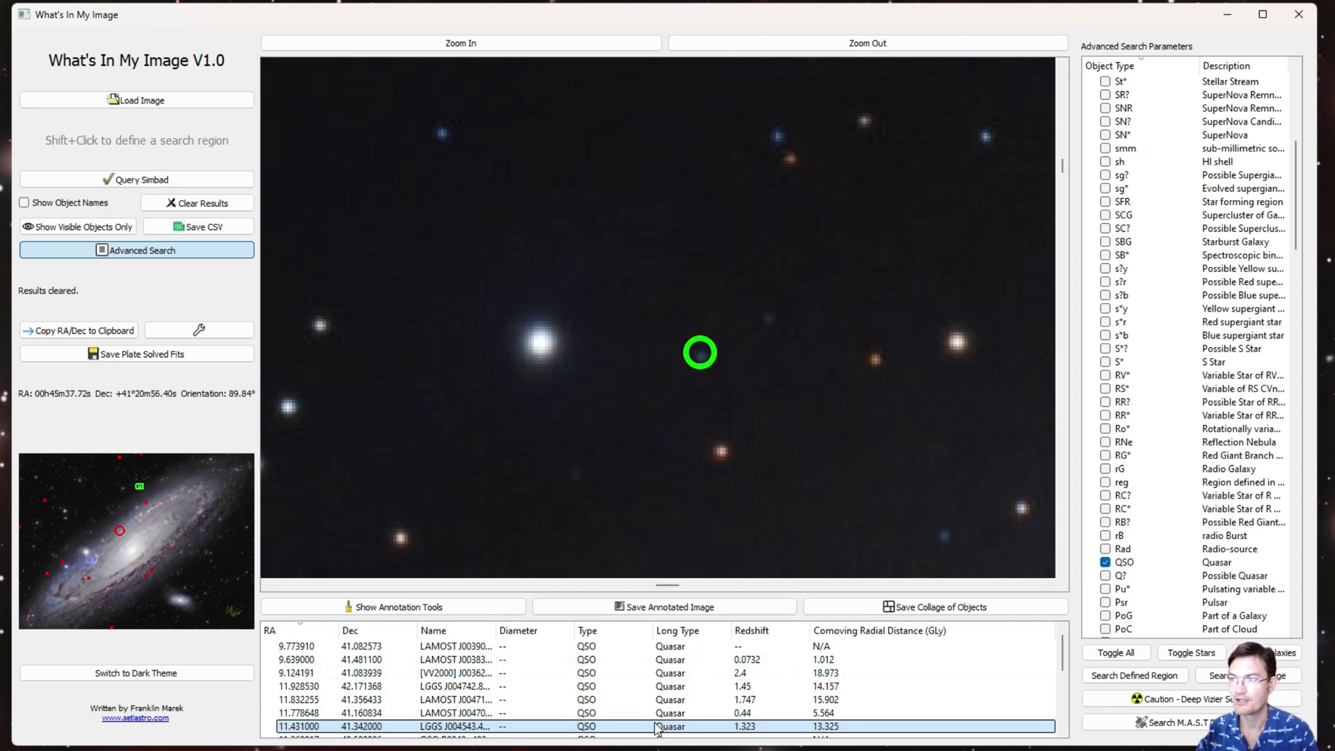
{"action": "scroll", "coordinate": [716, 390], "scroll_direction": "up", "scroll_amount": 2}
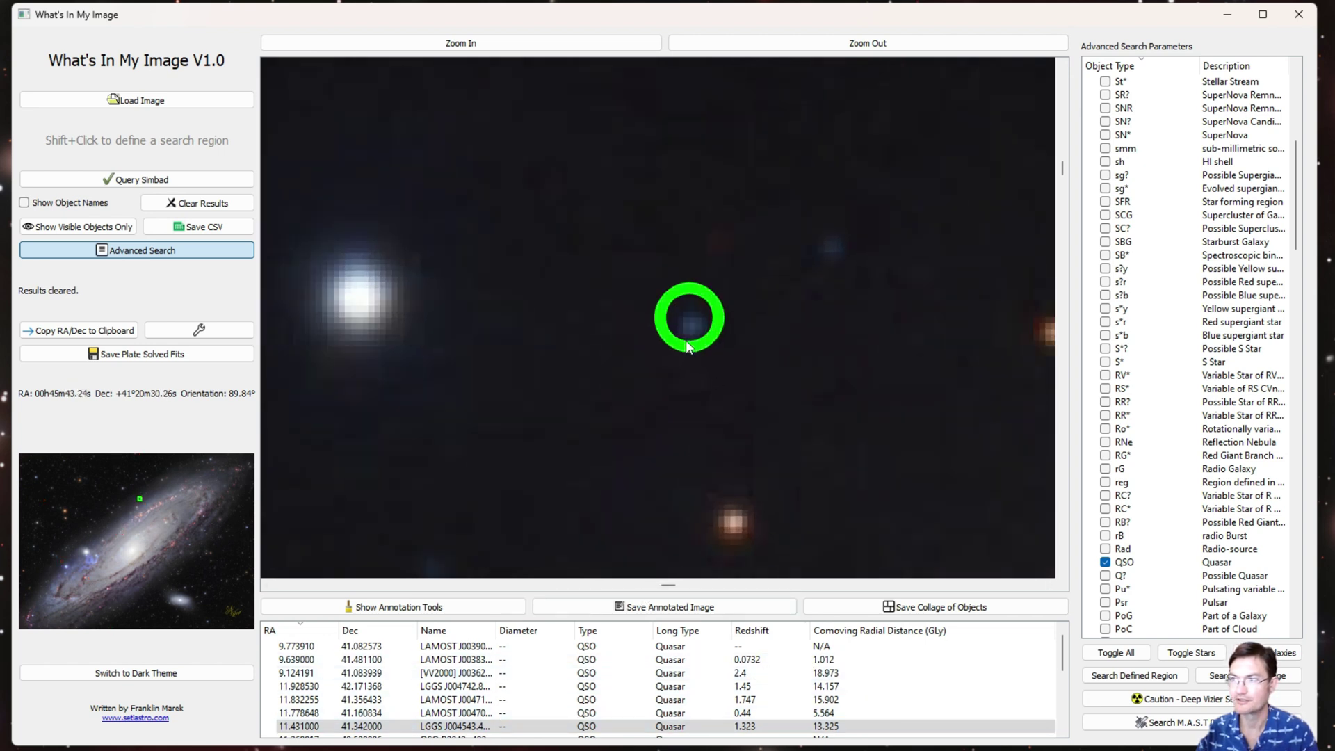
{"action": "scroll", "coordinate": [687, 344], "scroll_direction": "up", "scroll_amount": 3}
{"action": "left_click", "coordinate": [400, 727]}
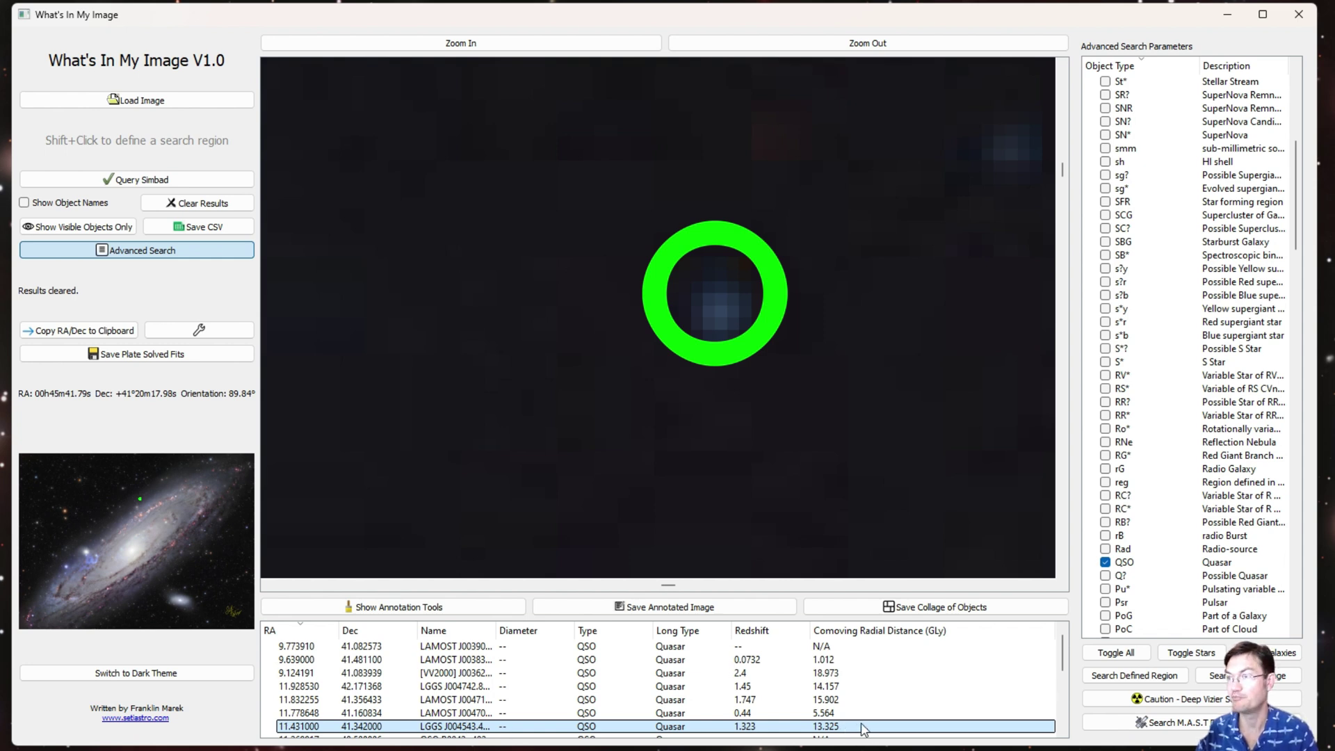
- Move to another star field, zoom in, and select quasar QSO B0042+402
{"action": "scroll", "coordinate": [472, 481], "scroll_direction": "down", "scroll_amount": 5}
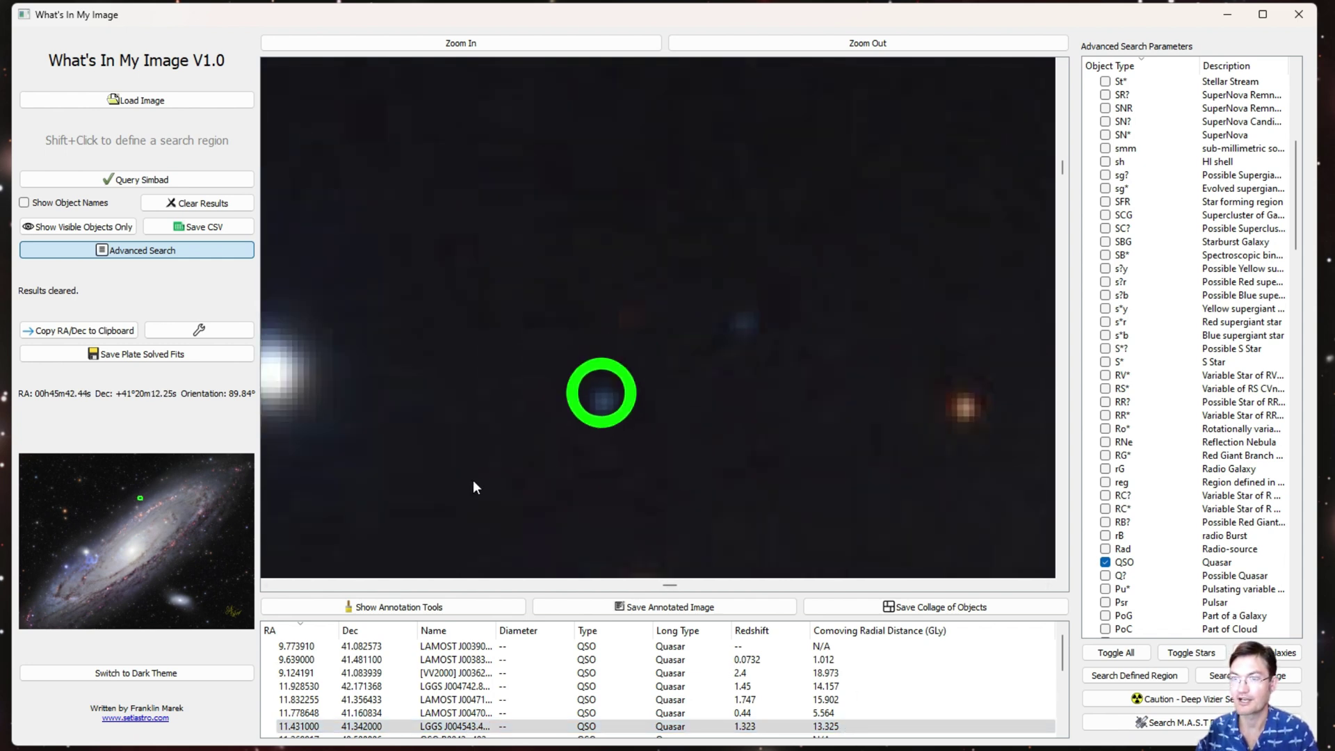
{"action": "scroll", "coordinate": [484, 483], "scroll_direction": "down", "scroll_amount": 3}
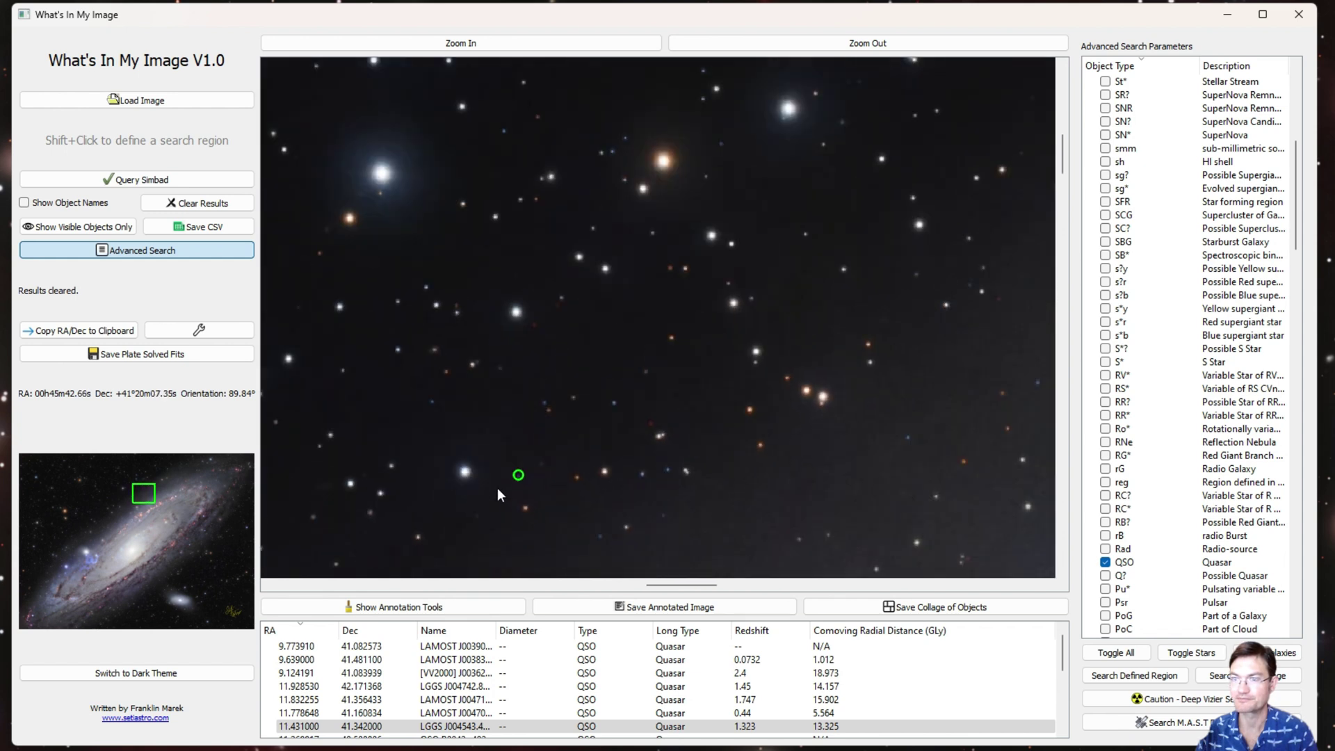
{"action": "left_click_drag", "start_coordinate": [657, 390], "coordinate": [778, 378]}
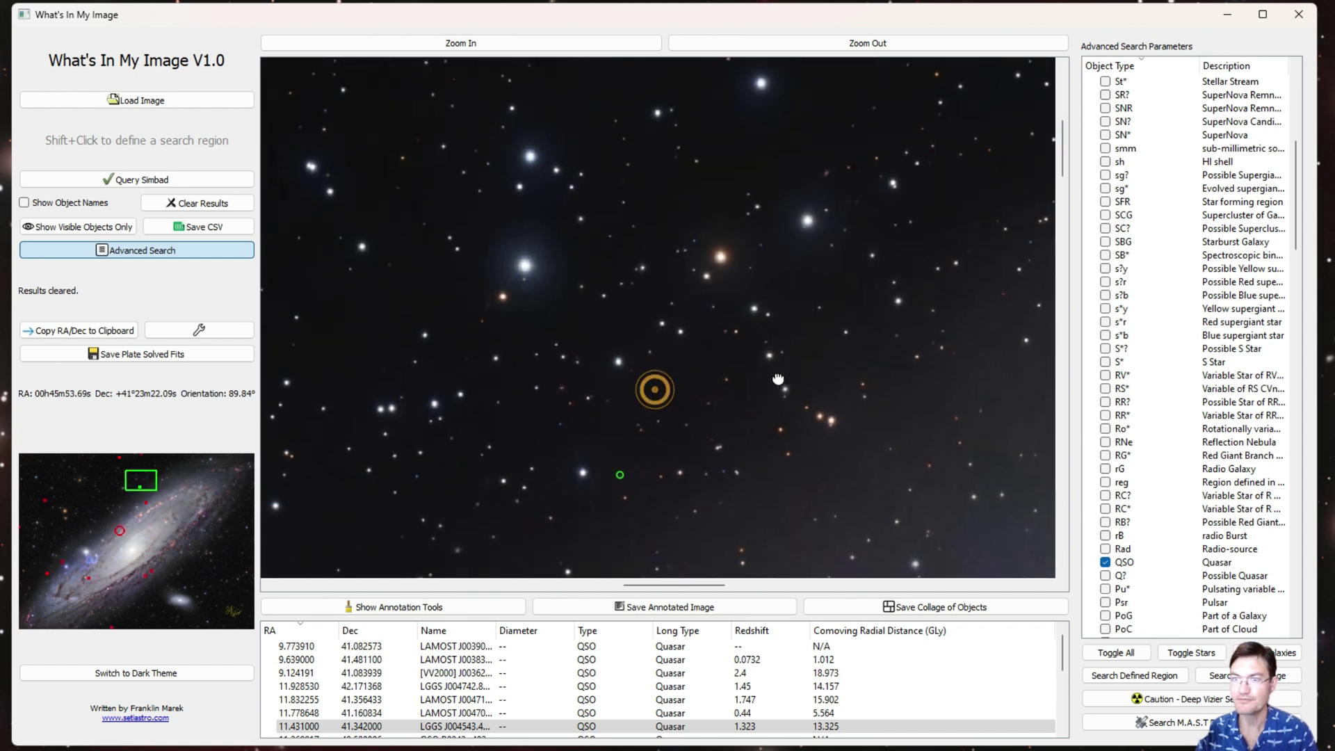
{"action": "left_click", "coordinate": [47, 499]}
{"action": "left_click", "coordinate": [47, 474]}
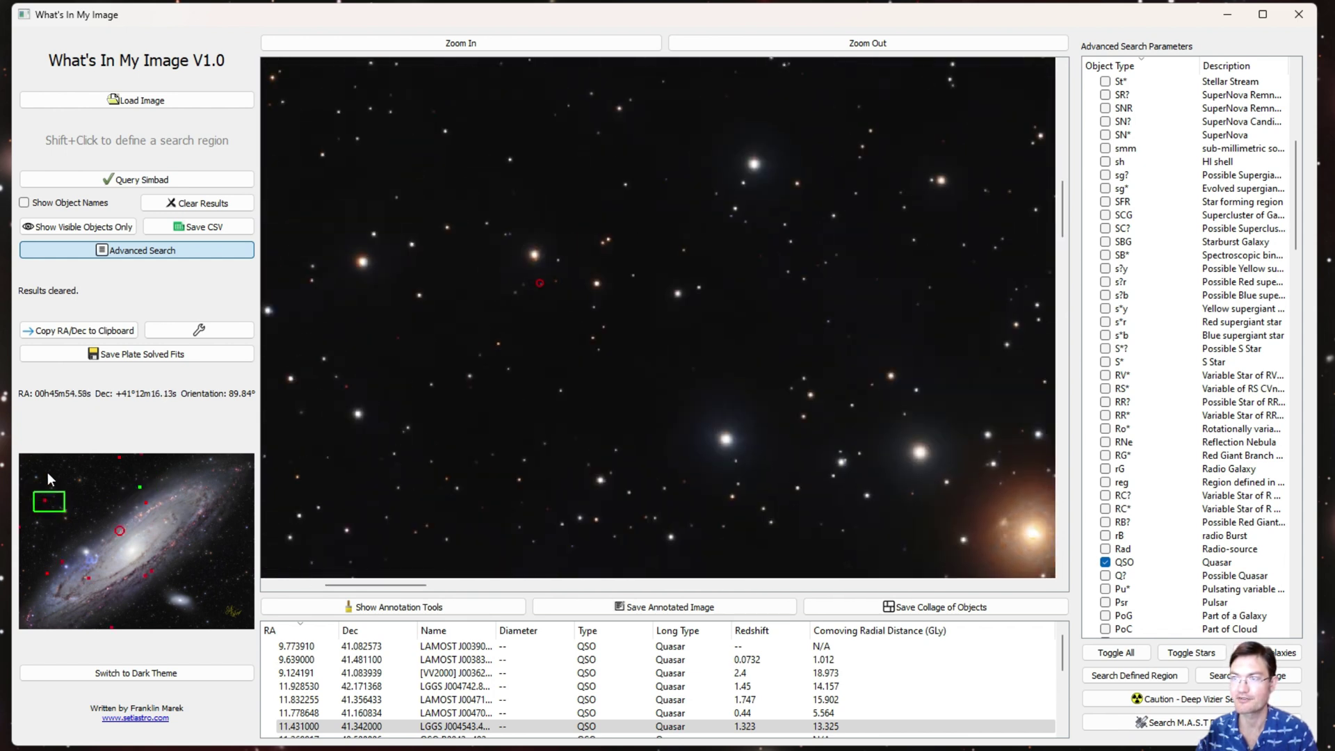
{"action": "scroll", "coordinate": [528, 290], "scroll_direction": "up", "scroll_amount": 5}
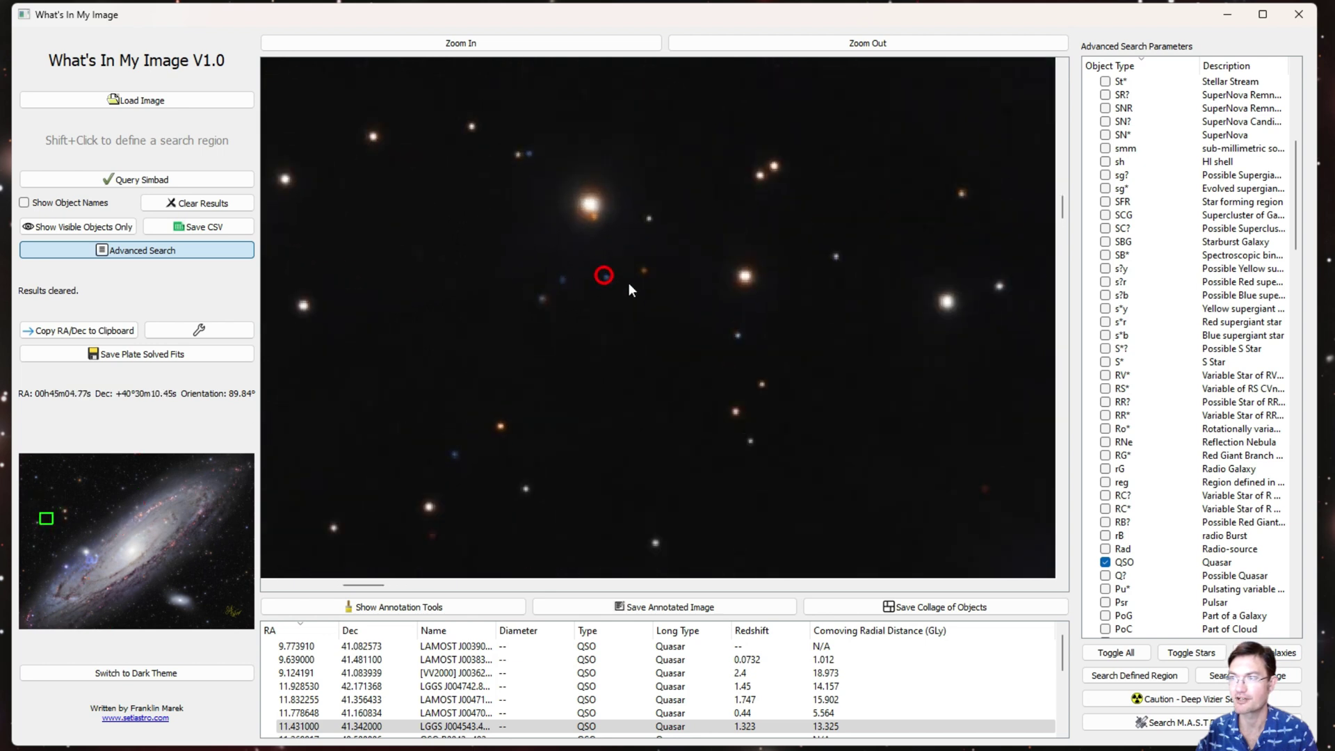
{"action": "scroll", "coordinate": [695, 292], "scroll_direction": "up", "scroll_amount": 3}
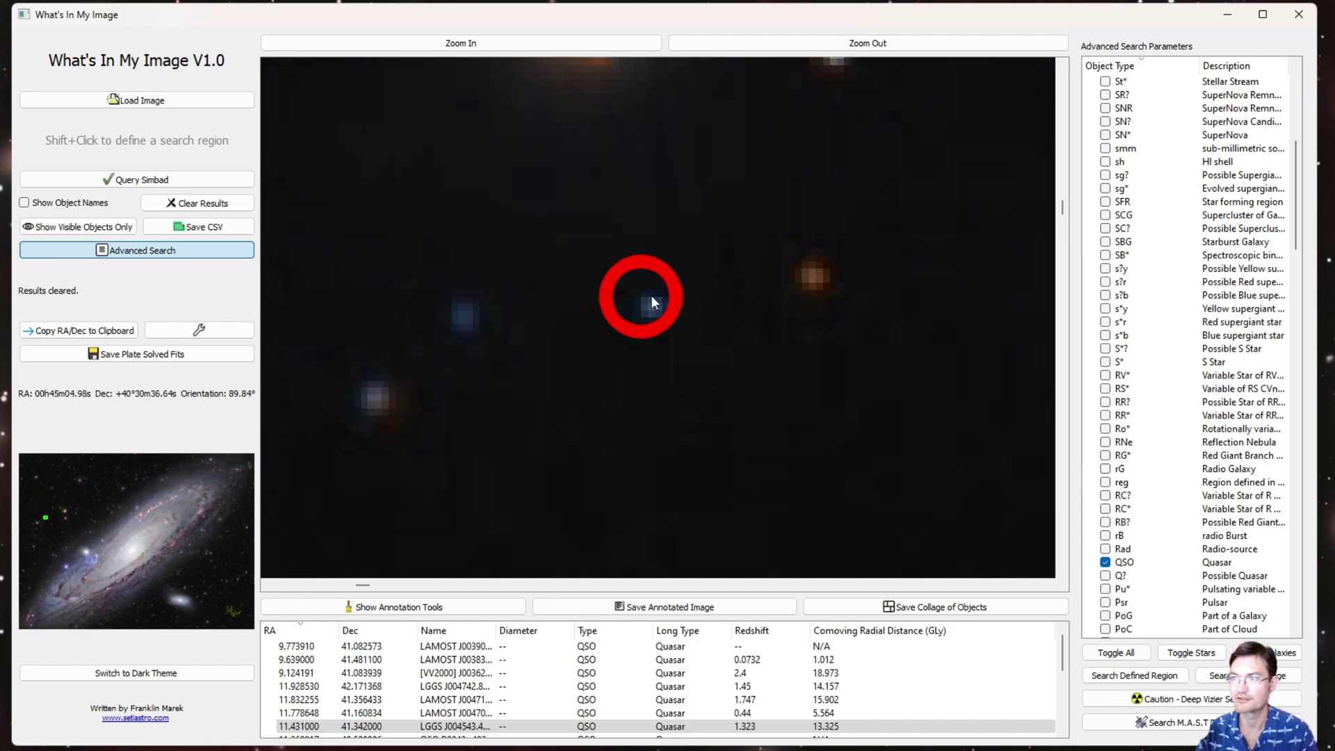
{"action": "left_click", "coordinate": [612, 306]}
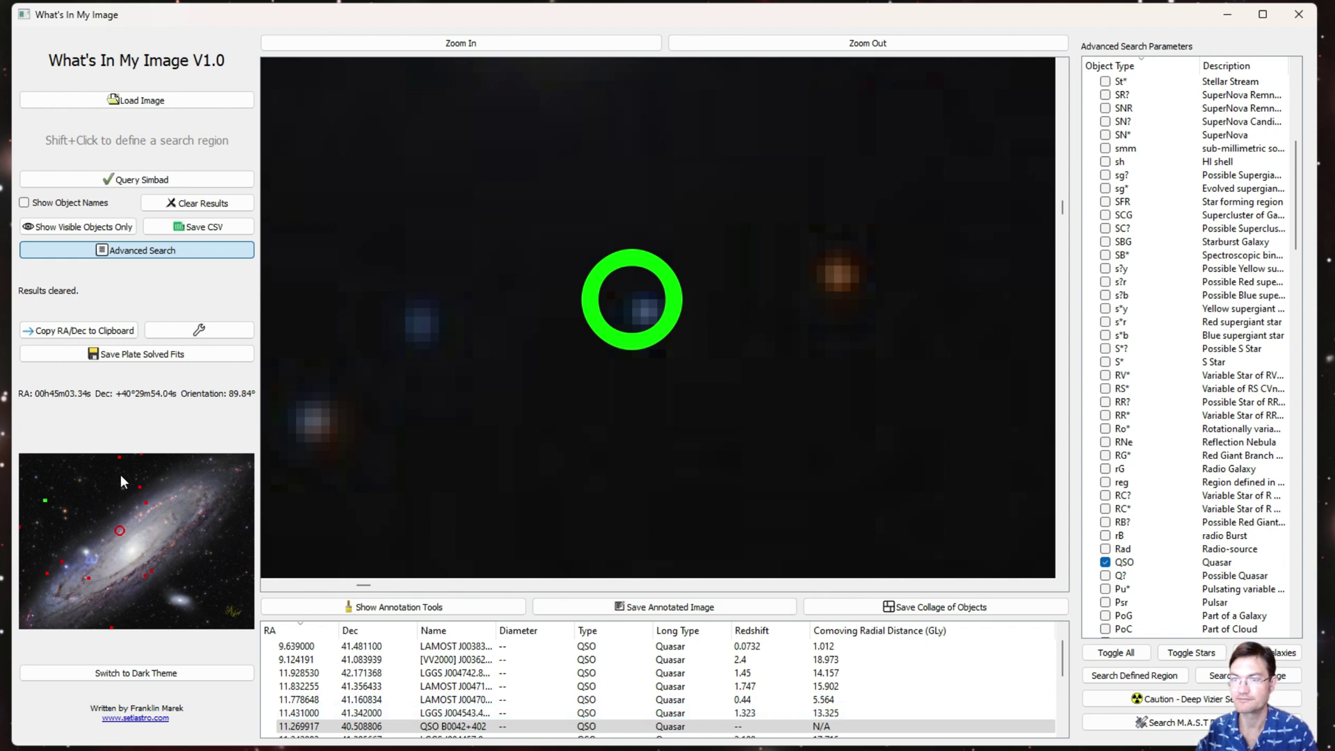
- Sort quasars by comoving radial distance and select the 17.906 GLy quasar
{"action": "left_click", "coordinate": [869, 638]}
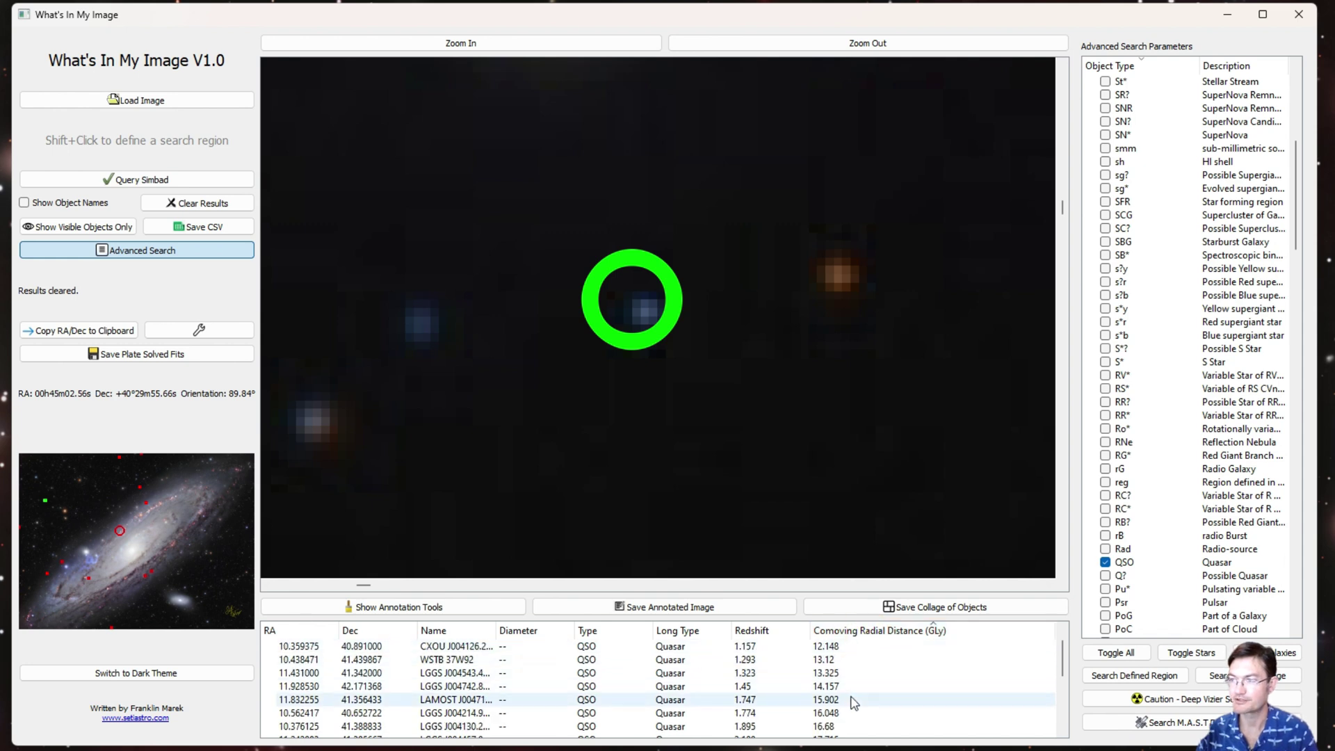
{"action": "scroll", "coordinate": [847, 679], "scroll_direction": "down", "scroll_amount": 2}
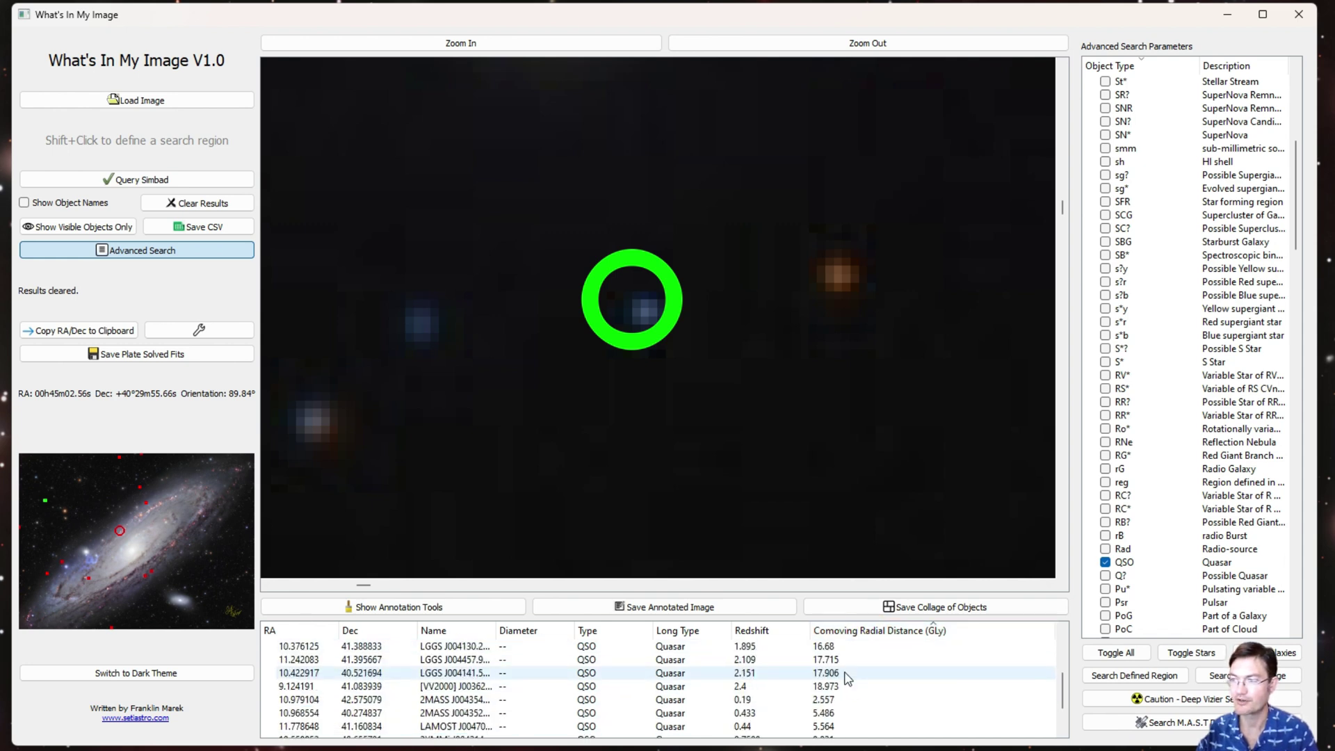
{"action": "left_click", "coordinate": [841, 687]}
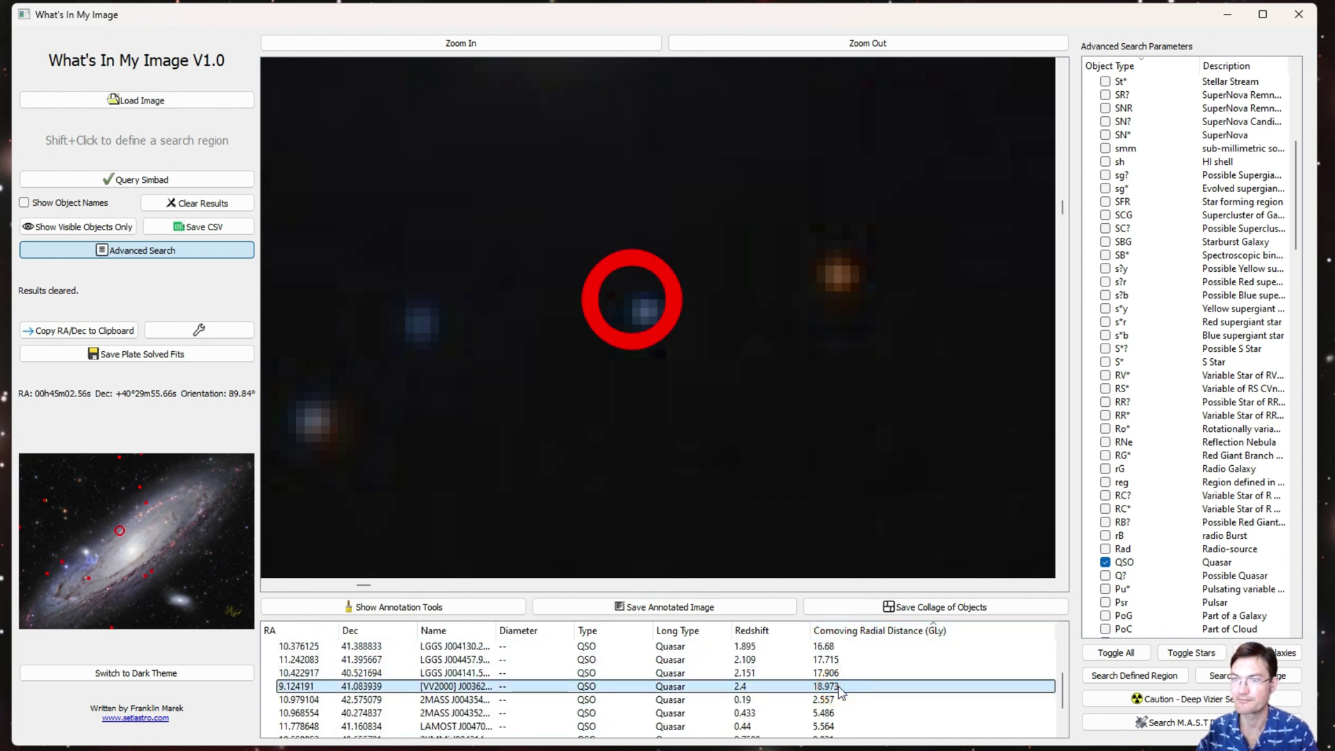
{"action": "key", "text": "Up"}
- Pan and zoom to centre the green-circled 17.906 GLy quasar in the view
{"action": "left_click_drag", "start_coordinate": [42, 572], "coordinate": [82, 540]}
{"action": "scroll", "coordinate": [587, 498], "scroll_direction": "down", "scroll_amount": 3}
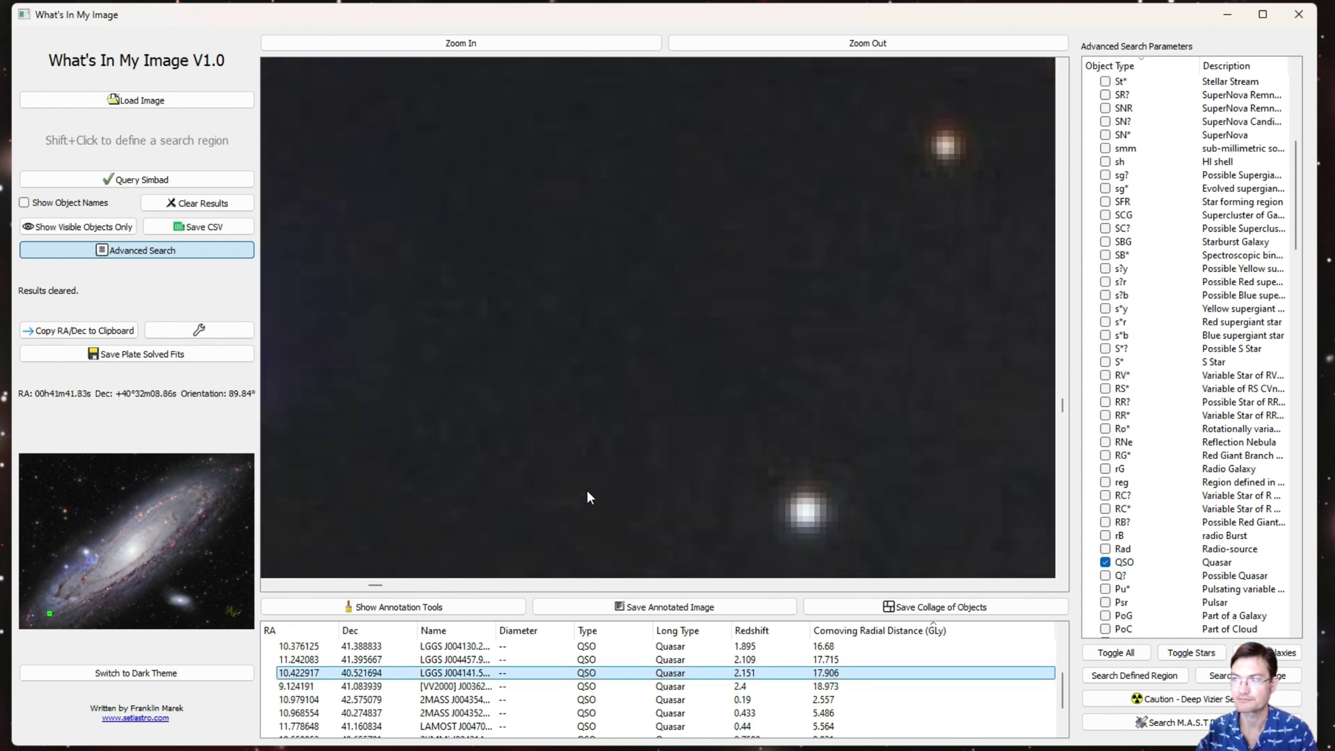
{"action": "left_click_drag", "start_coordinate": [536, 483], "coordinate": [645, 414]}
{"action": "left_click_drag", "start_coordinate": [427, 485], "coordinate": [609, 413]}
{"action": "scroll", "coordinate": [611, 413], "scroll_direction": "up", "scroll_amount": 2}
{"action": "scroll", "coordinate": [612, 414], "scroll_direction": "up", "scroll_amount": 1}
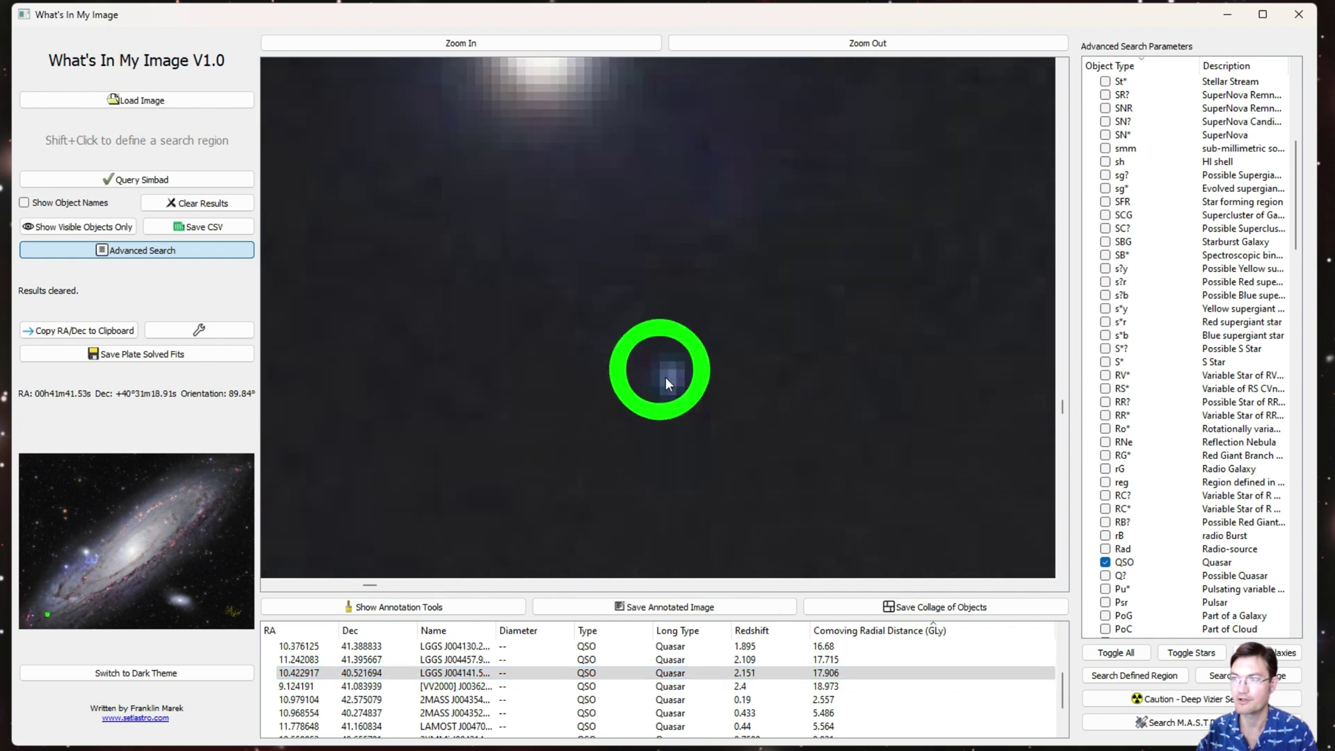
{"action": "scroll", "coordinate": [698, 413], "scroll_direction": "down", "scroll_amount": 4}
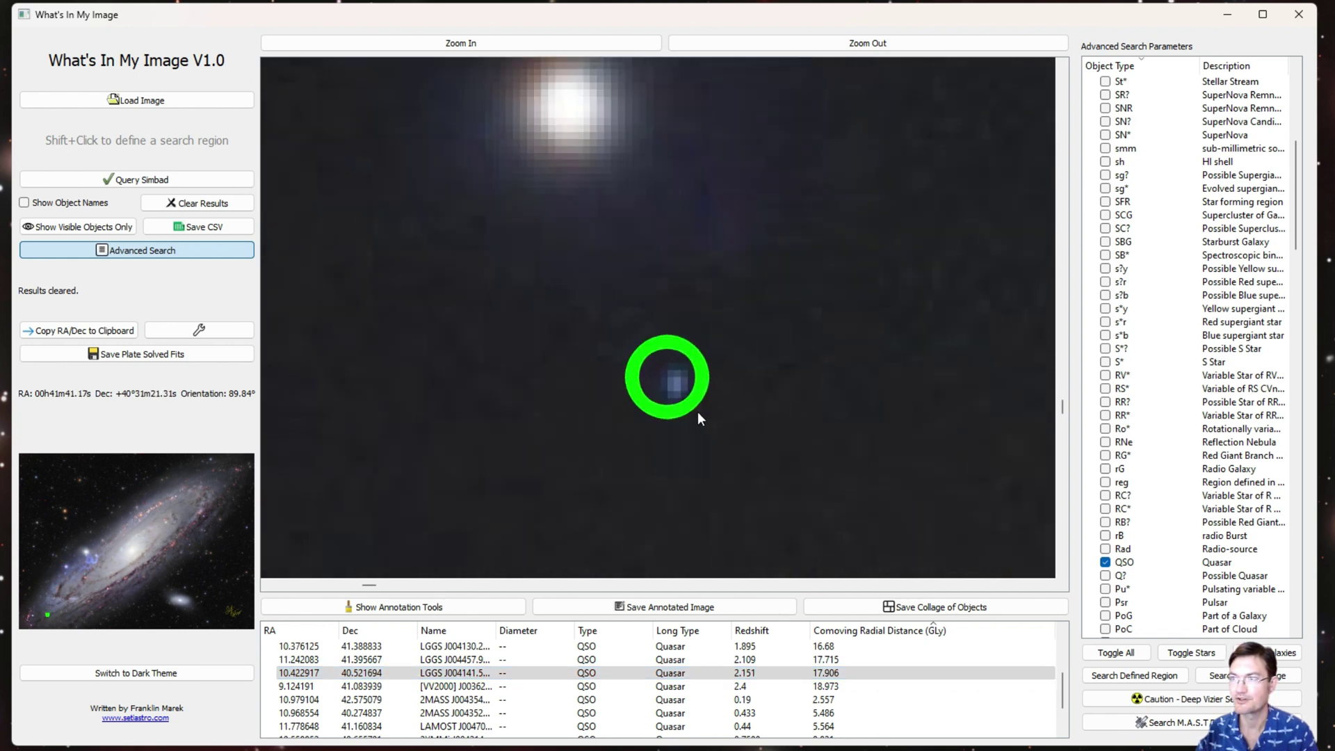
{"action": "scroll", "coordinate": [698, 414], "scroll_direction": "down", "scroll_amount": 3}
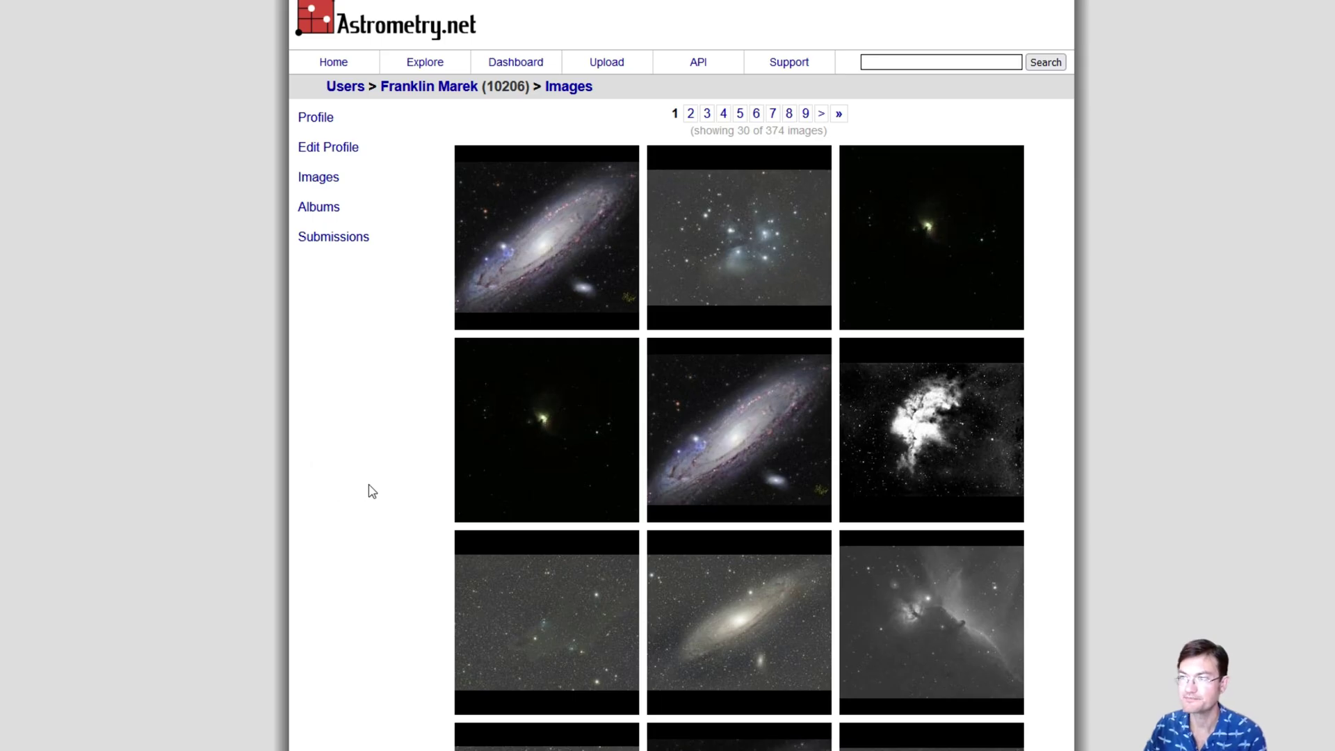
- Scroll through the Astrometry.net image thumbnails to the red-nebula star fields
{"action": "scroll", "coordinate": [372, 491], "scroll_direction": "down", "scroll_amount": 10}
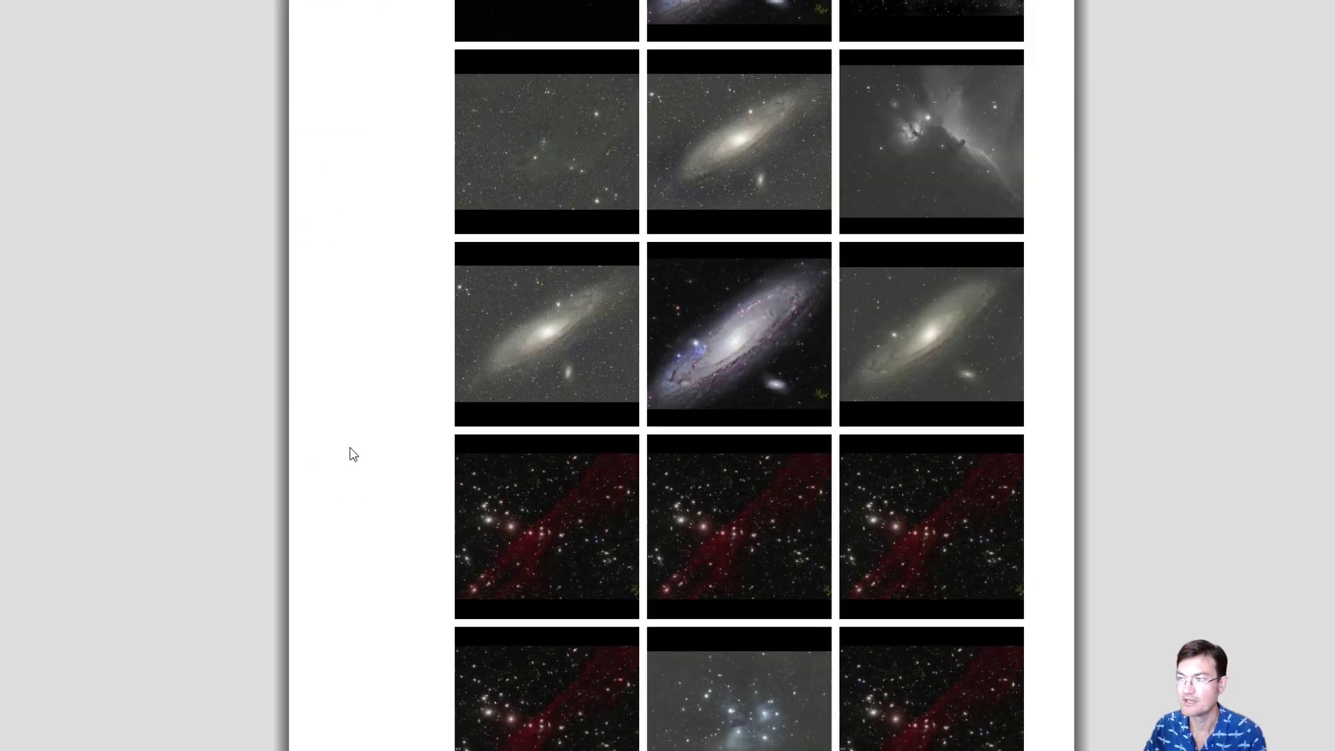
{"action": "scroll", "coordinate": [361, 467], "scroll_direction": "up", "scroll_amount": 10}
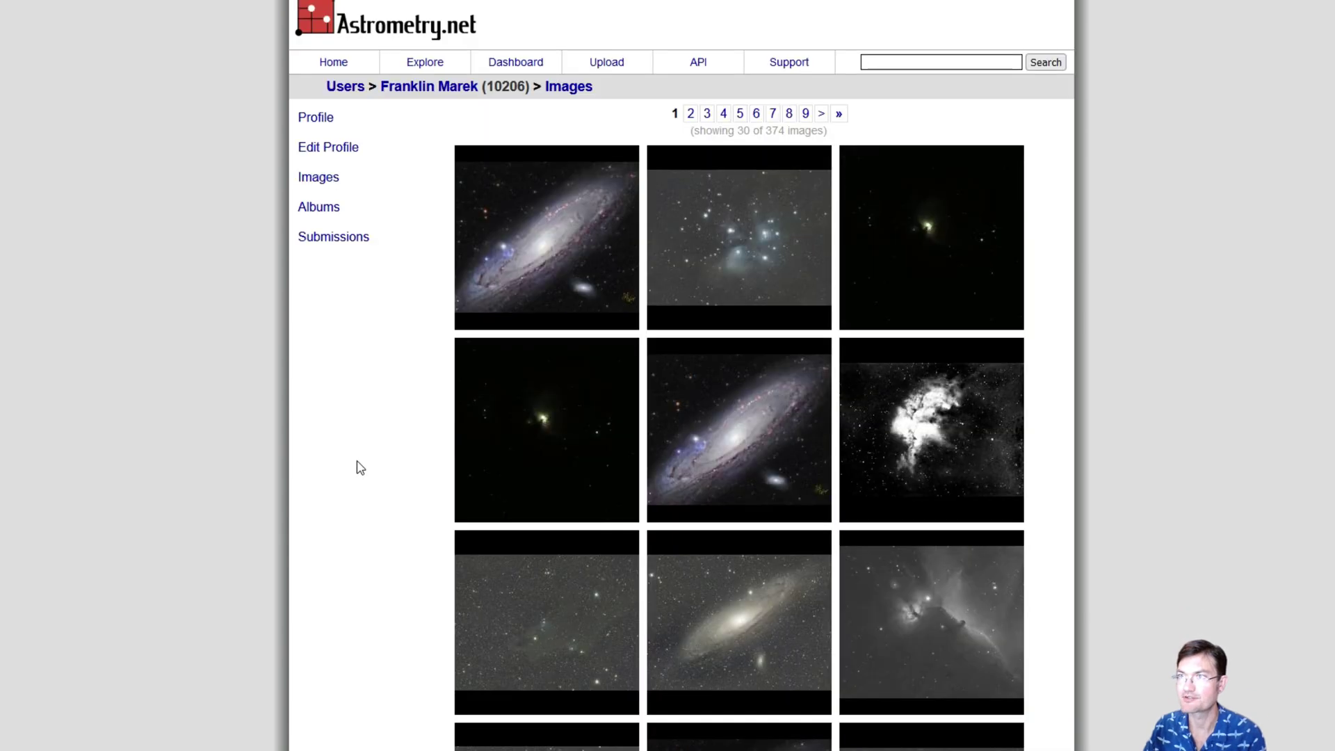
{"action": "scroll", "coordinate": [388, 513], "scroll_direction": "down", "scroll_amount": 15}
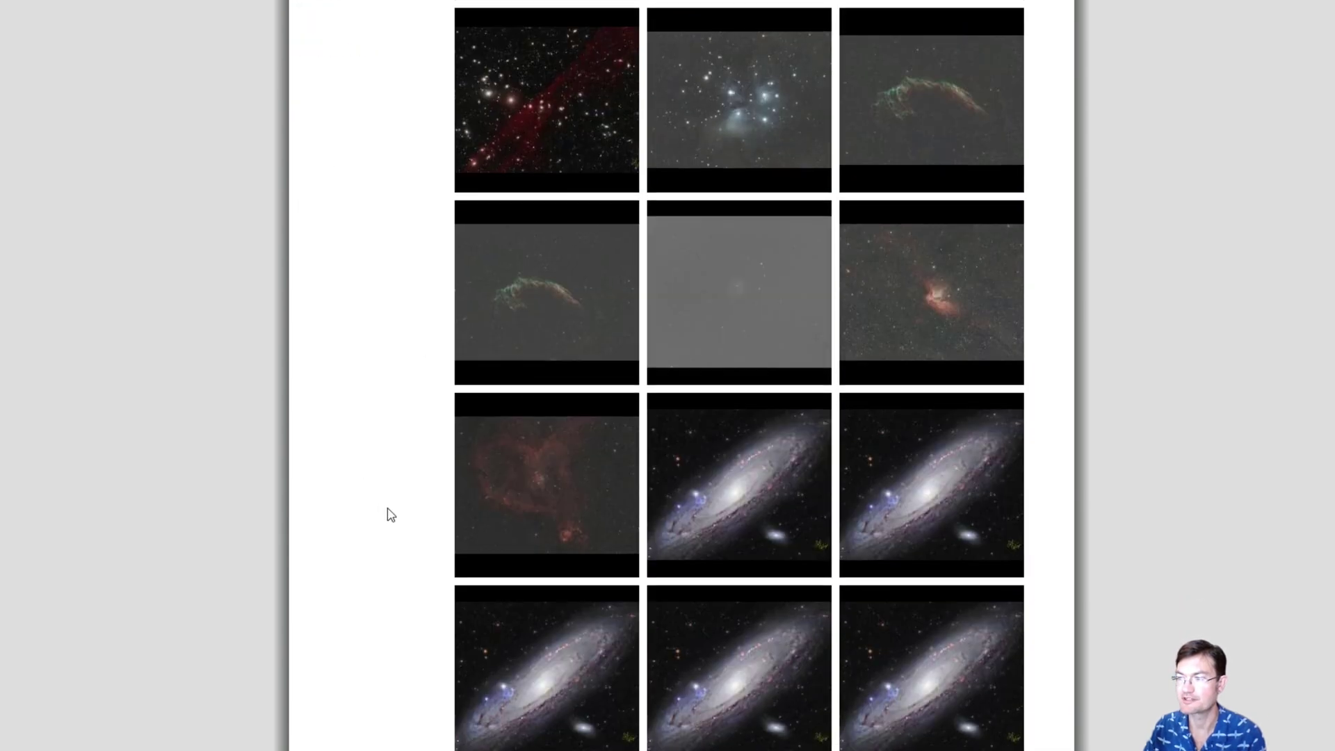
{"action": "scroll", "coordinate": [390, 514], "scroll_direction": "up", "scroll_amount": 6}
{"action": "scroll", "coordinate": [391, 515], "scroll_direction": "up", "scroll_amount": 10}
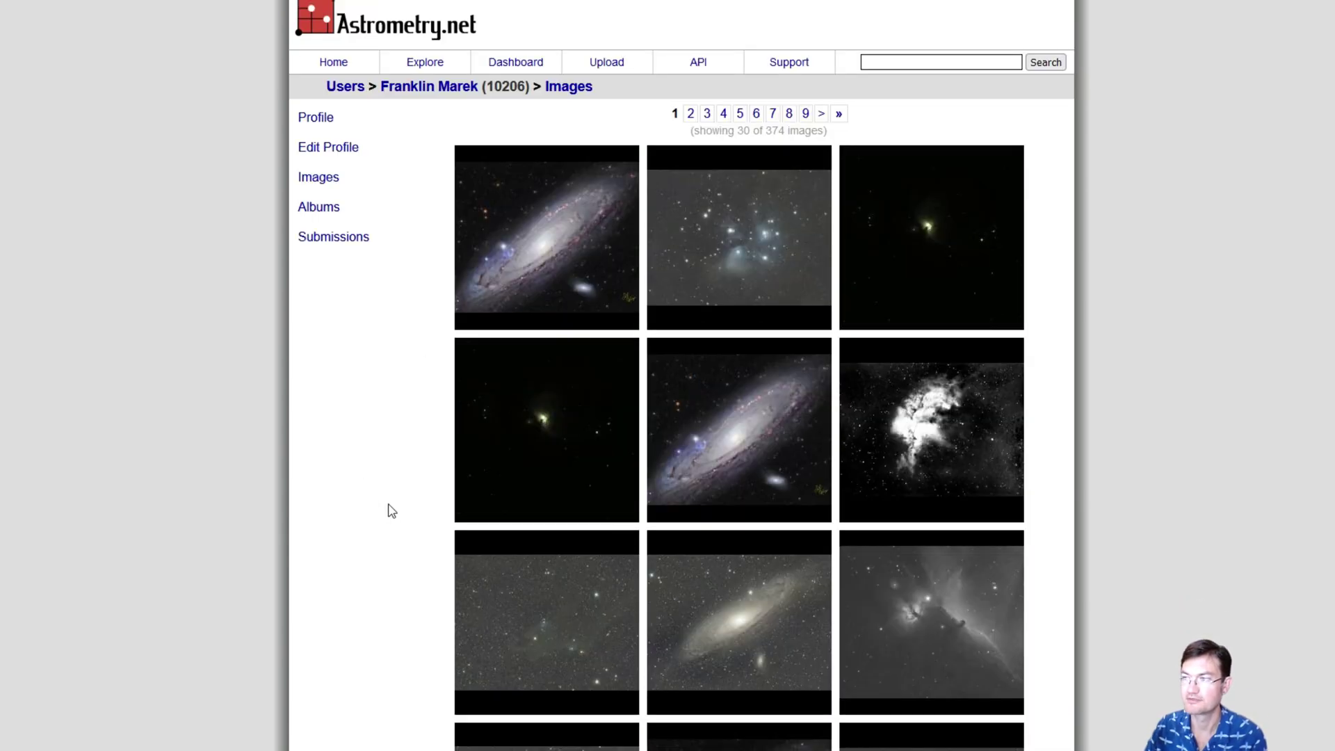
{"action": "scroll", "coordinate": [383, 547], "scroll_direction": "down", "scroll_amount": 10}
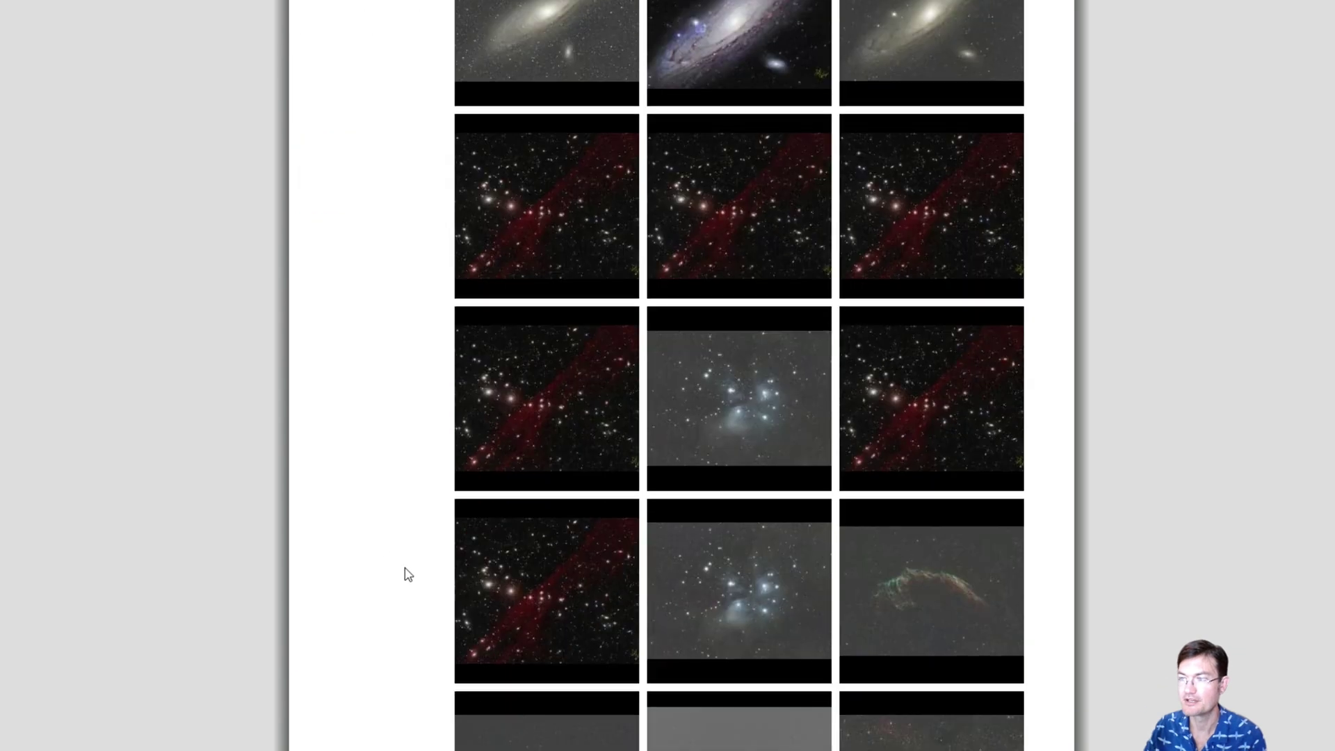
- Open the solved Perseus-cluster image page showing NGC 1275, Abell 426 and its calibration
{"action": "left_click", "coordinate": [553, 239]}
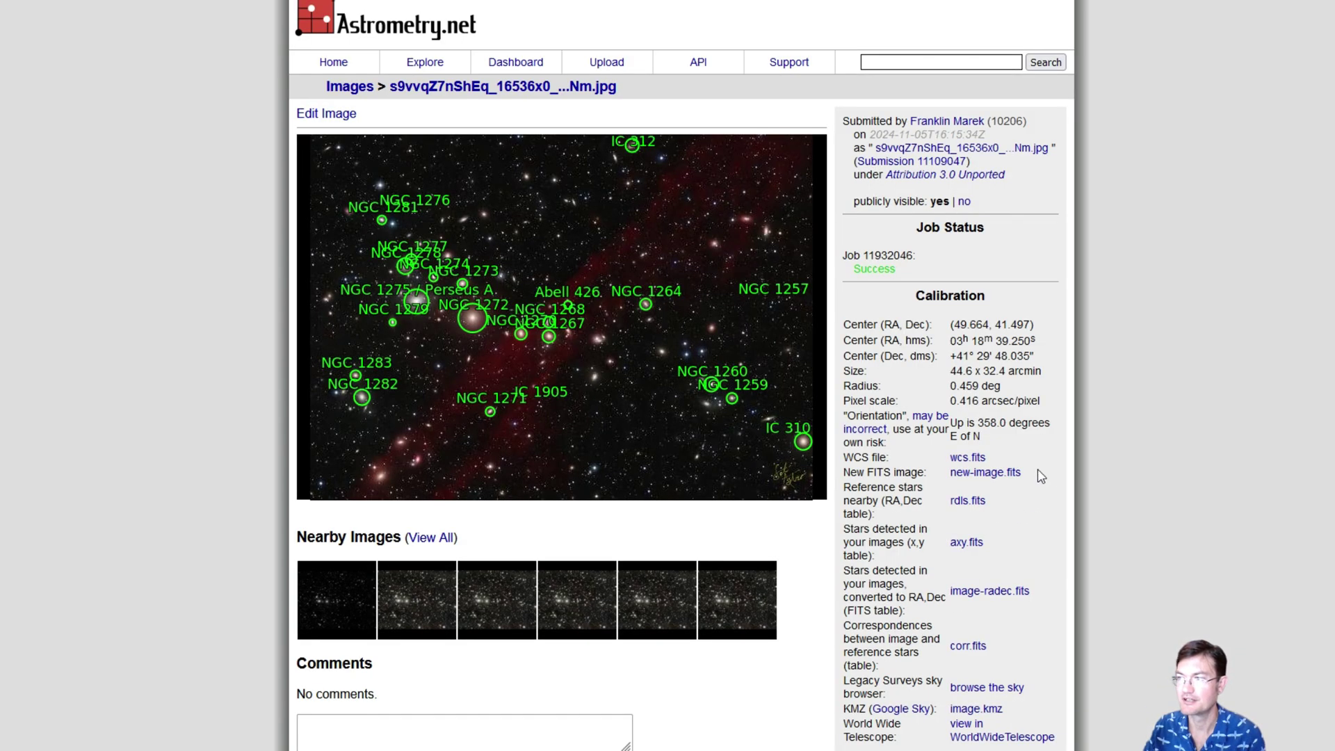
{"action": "left_click_drag", "start_coordinate": [1036, 476], "coordinate": [950, 477]}
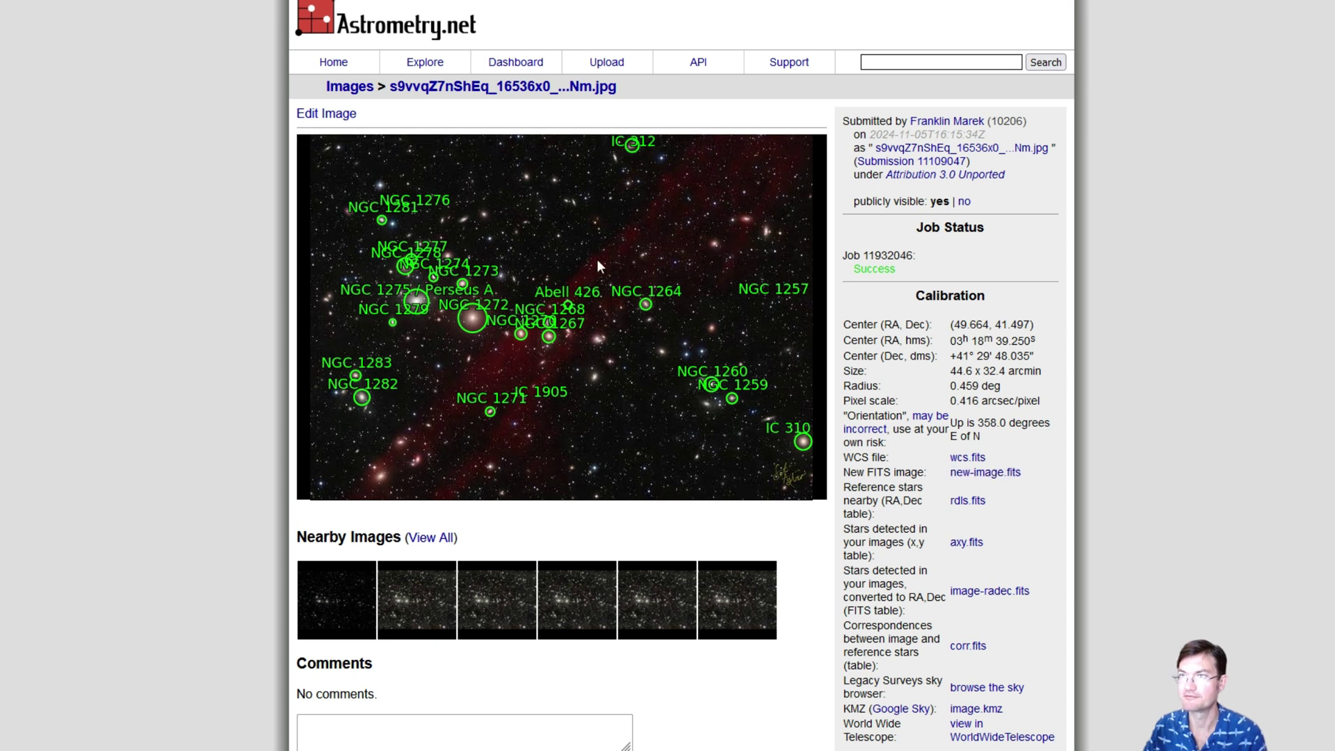
{"action": "left_click", "coordinate": [897, 495]}
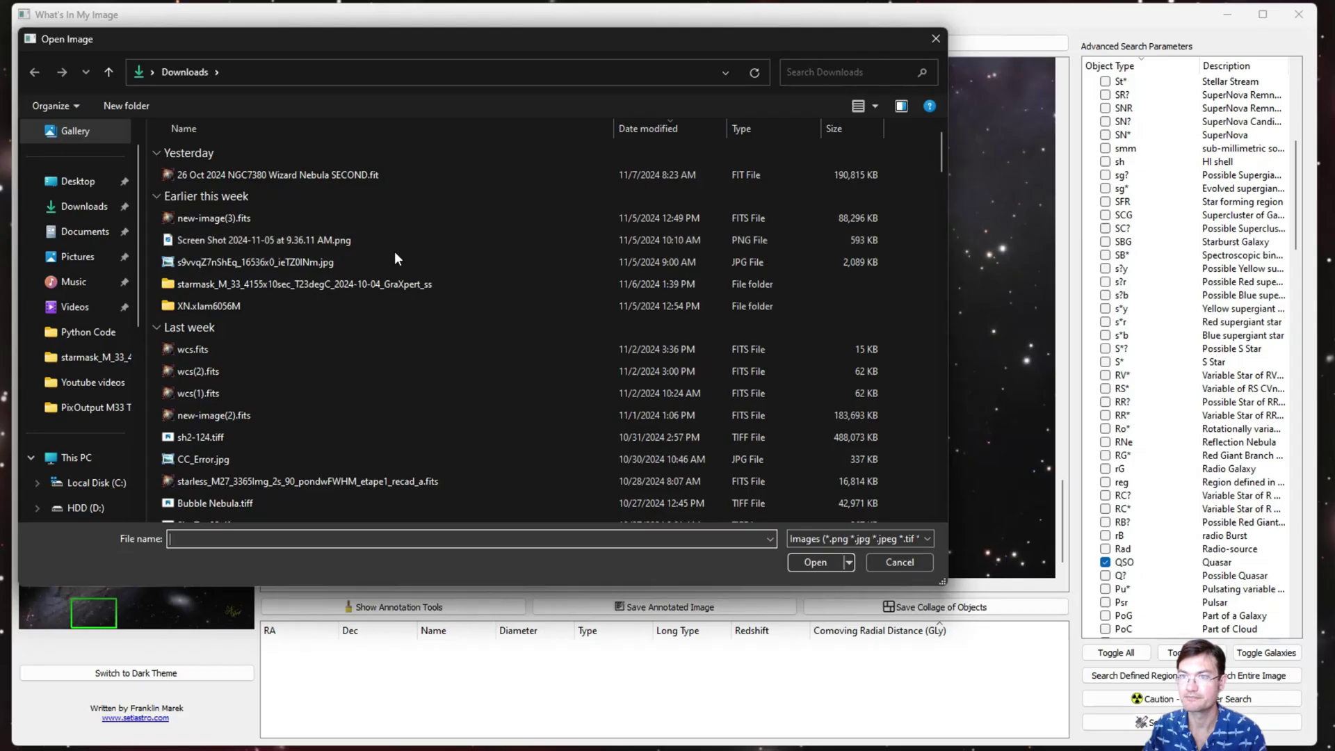
- Load new-image(3).fits, pan to the galaxy group, and draw a 1.42-arcmin circle on the central galaxy
{"action": "left_click", "coordinate": [232, 218]}
{"action": "double_click", "coordinate": [232, 218]}
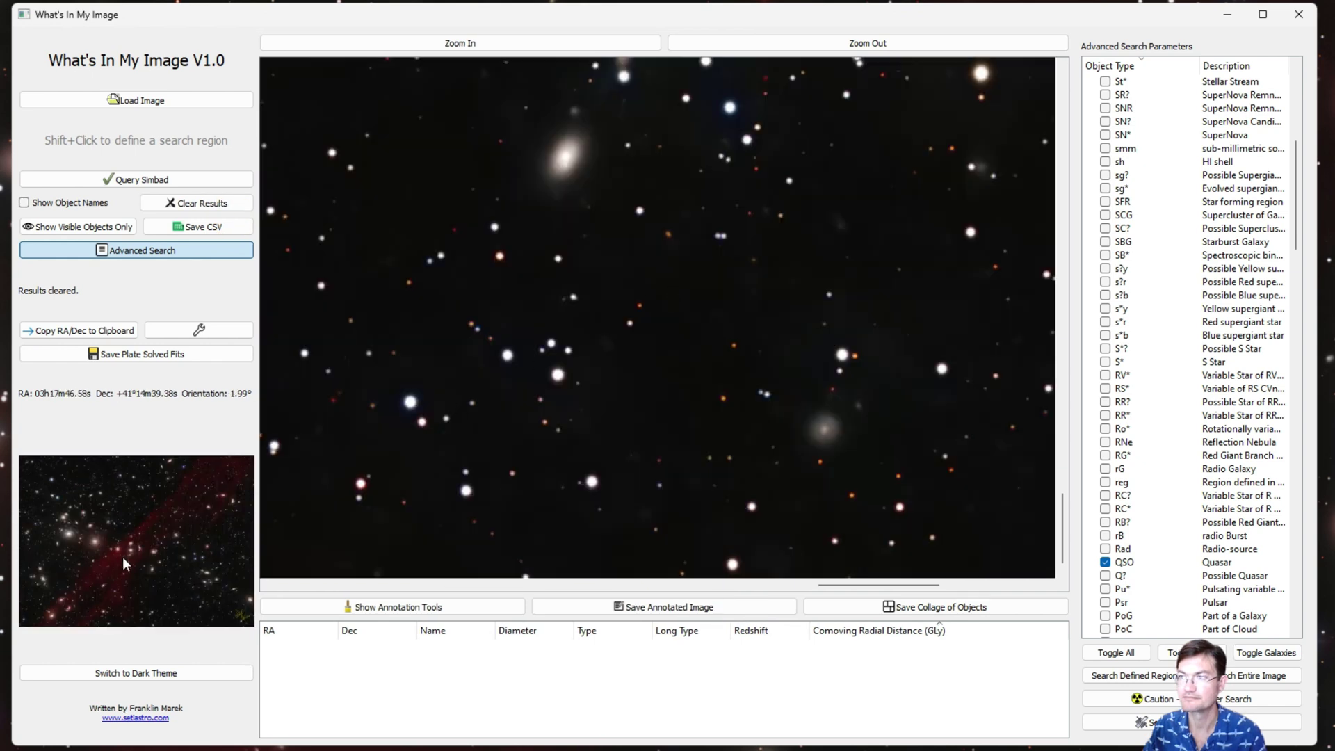
{"action": "left_click_drag", "start_coordinate": [527, 257], "coordinate": [762, 382]}
{"action": "left_click", "coordinate": [106, 544]}
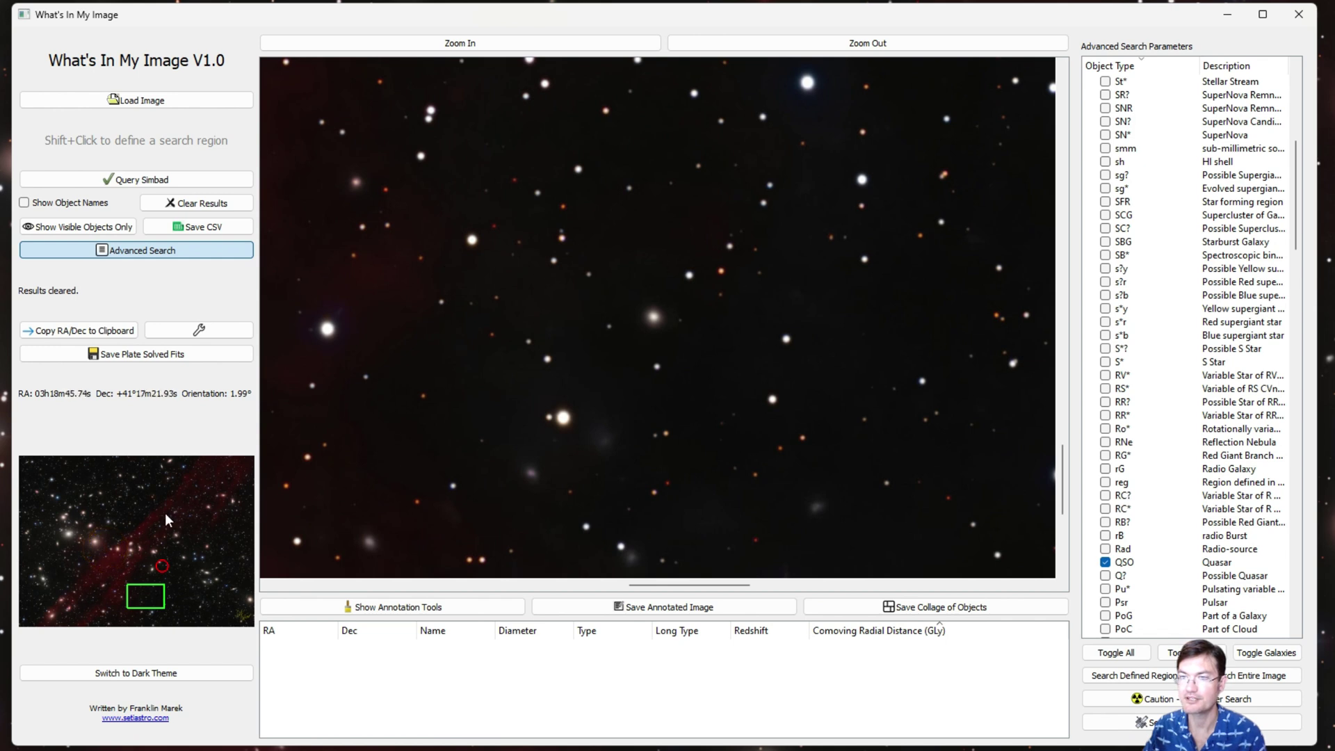
{"action": "left_click", "coordinate": [89, 506]}
{"action": "left_click", "coordinate": [151, 558]}
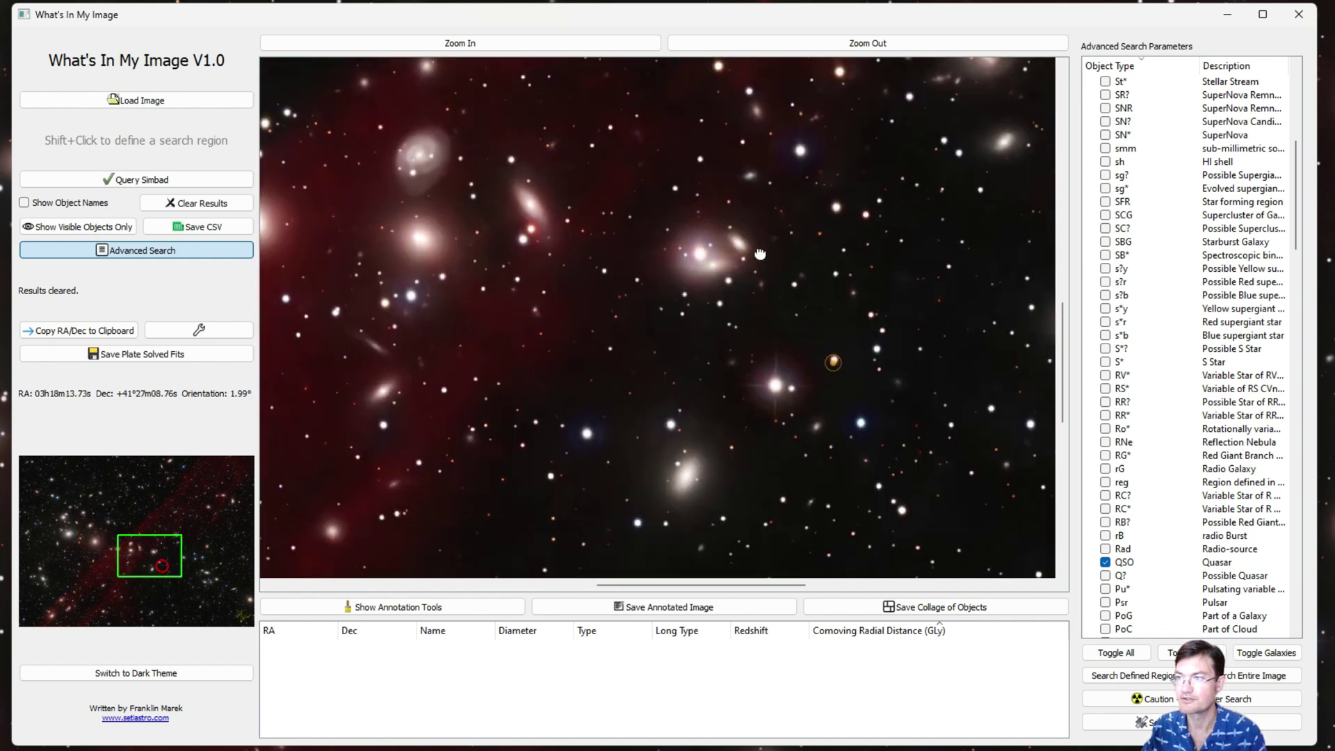
{"action": "left_click_drag", "start_coordinate": [758, 251], "coordinate": [477, 396]}
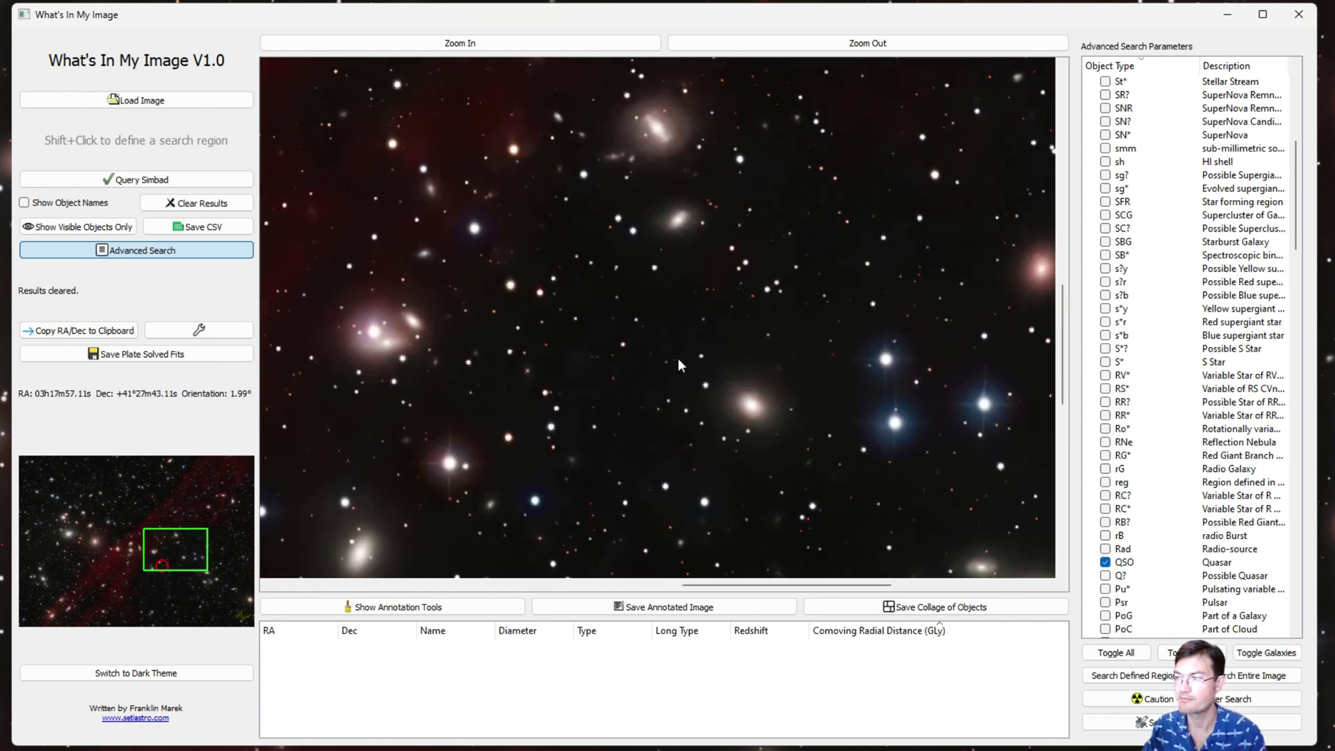
{"action": "scroll", "coordinate": [750, 334], "scroll_direction": "up", "scroll_amount": 3}
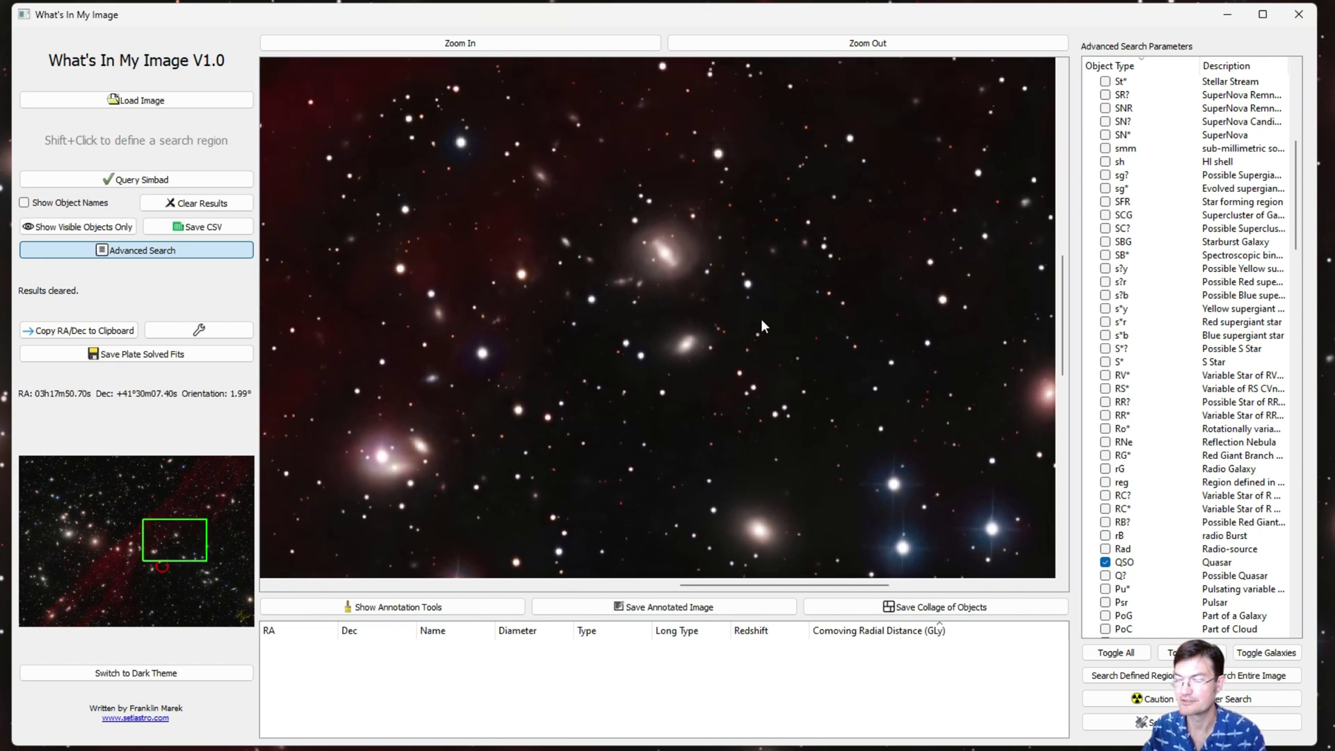
{"action": "left_click_drag", "start_coordinate": [650, 261], "coordinate": [687, 351], "text": "shift"}
- Query SIMBAD for the circle's five galaxies and highlight the SDSS J031803 marker
{"action": "left_click", "coordinate": [147, 180]}
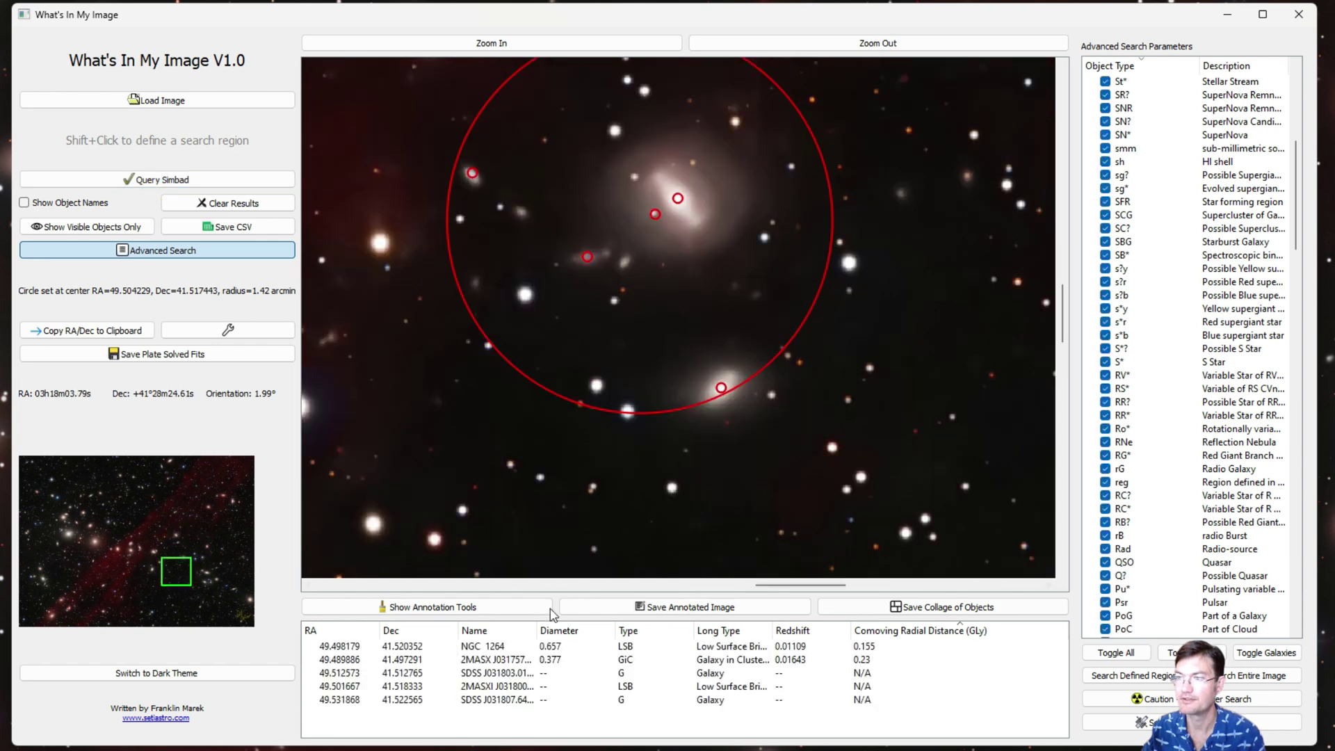
{"action": "scroll", "coordinate": [787, 315], "scroll_direction": "up", "scroll_amount": 1}
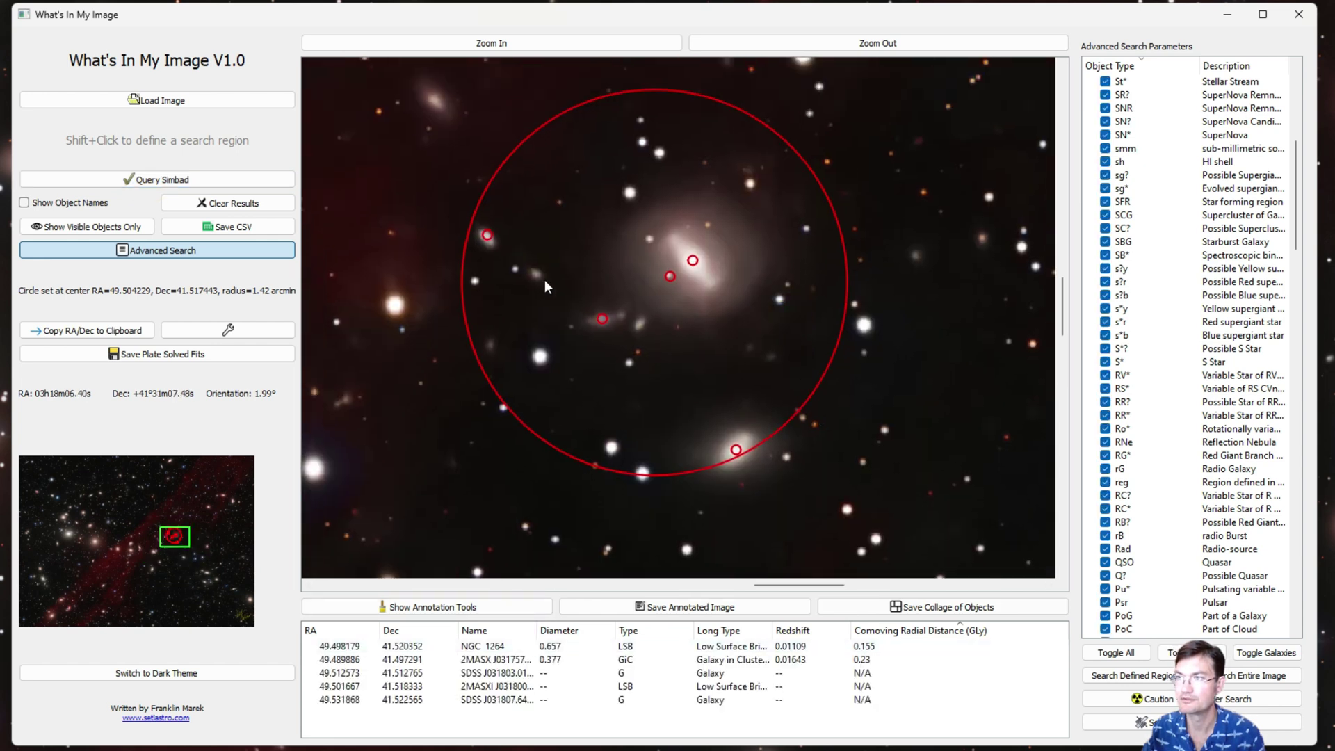
{"action": "left_click", "coordinate": [596, 673]}
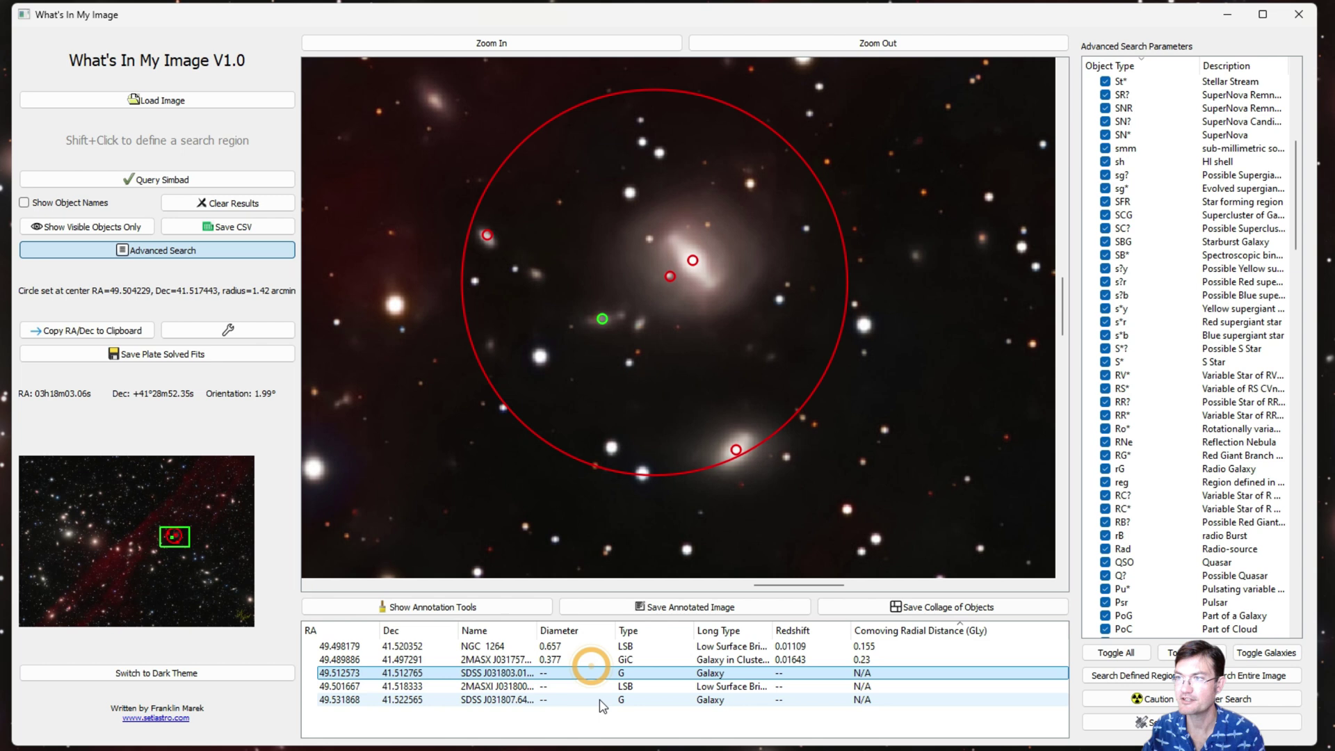
- Run a deep VizieR search in the circle, widen the Redshift column, and inspect the sources with parallax 0.0237 and 0.2228
{"action": "left_click", "coordinate": [1152, 698]}
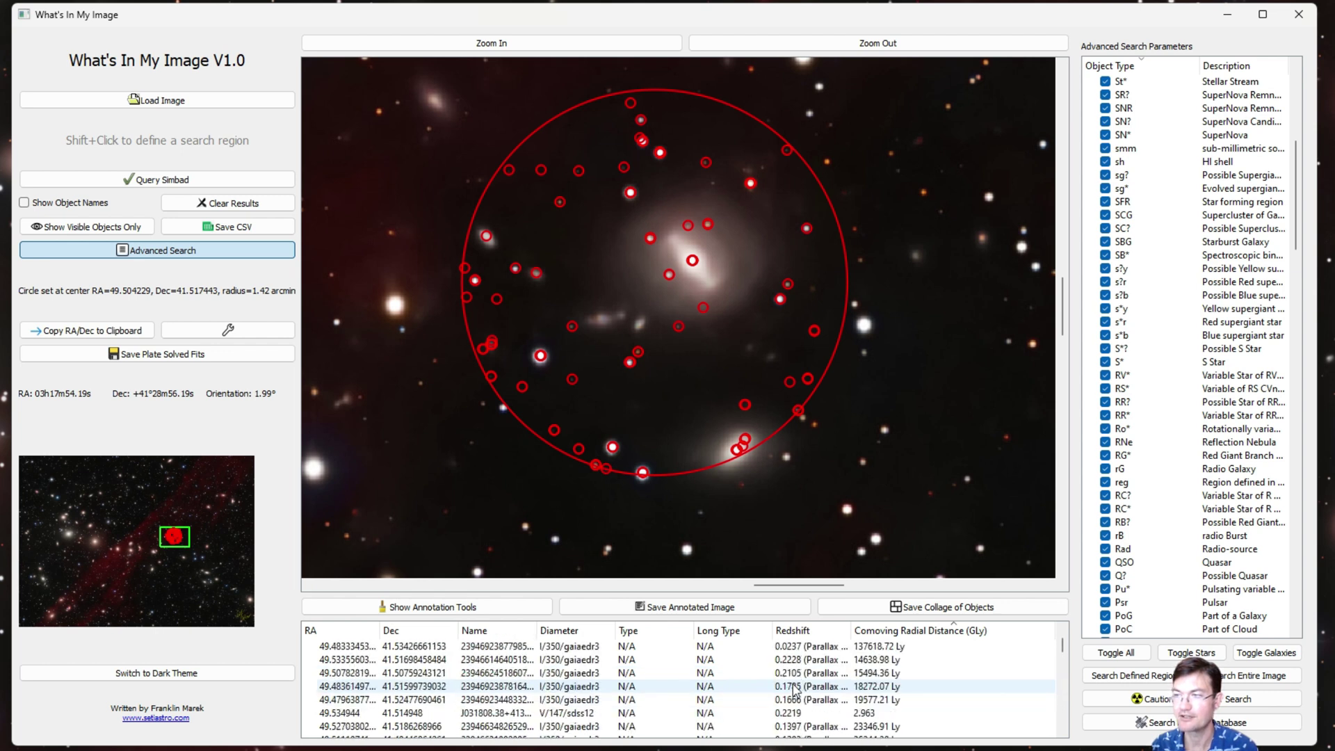
{"action": "left_click_drag", "start_coordinate": [847, 631], "coordinate": [894, 631]}
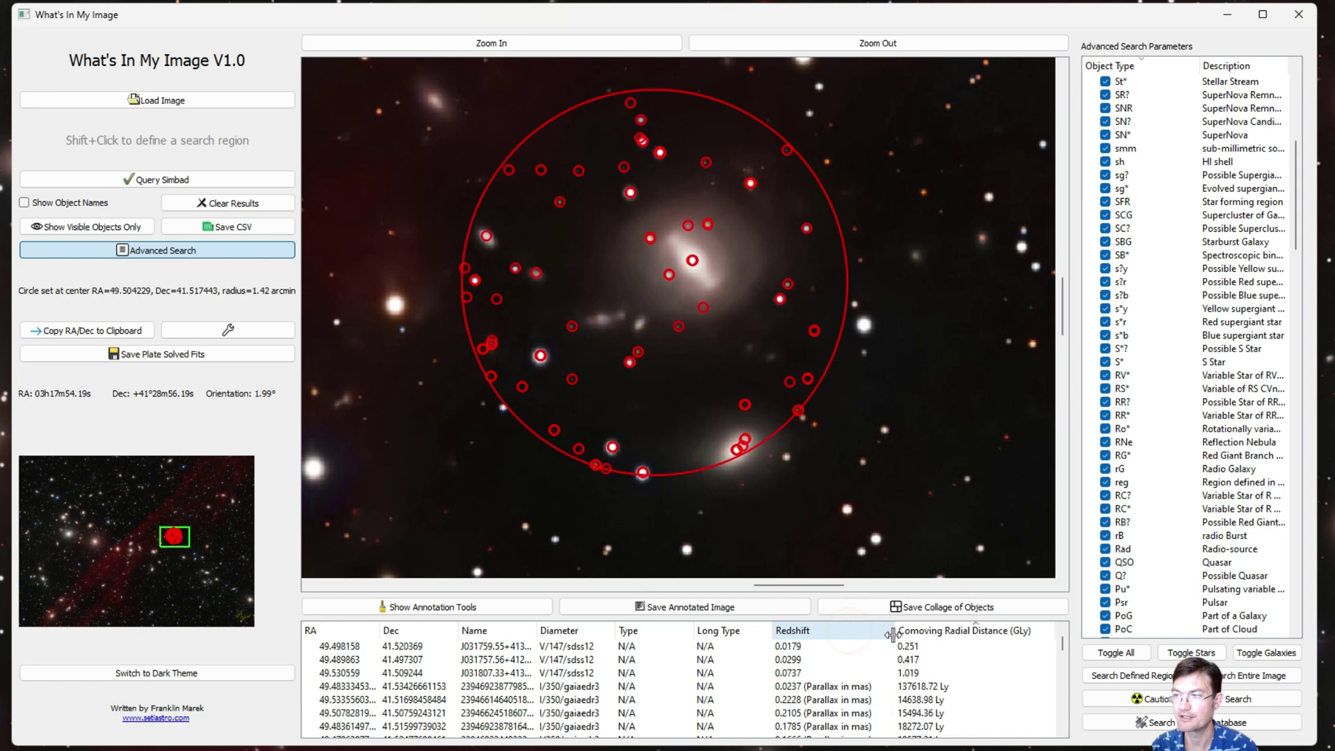
{"action": "left_click", "coordinate": [825, 692]}
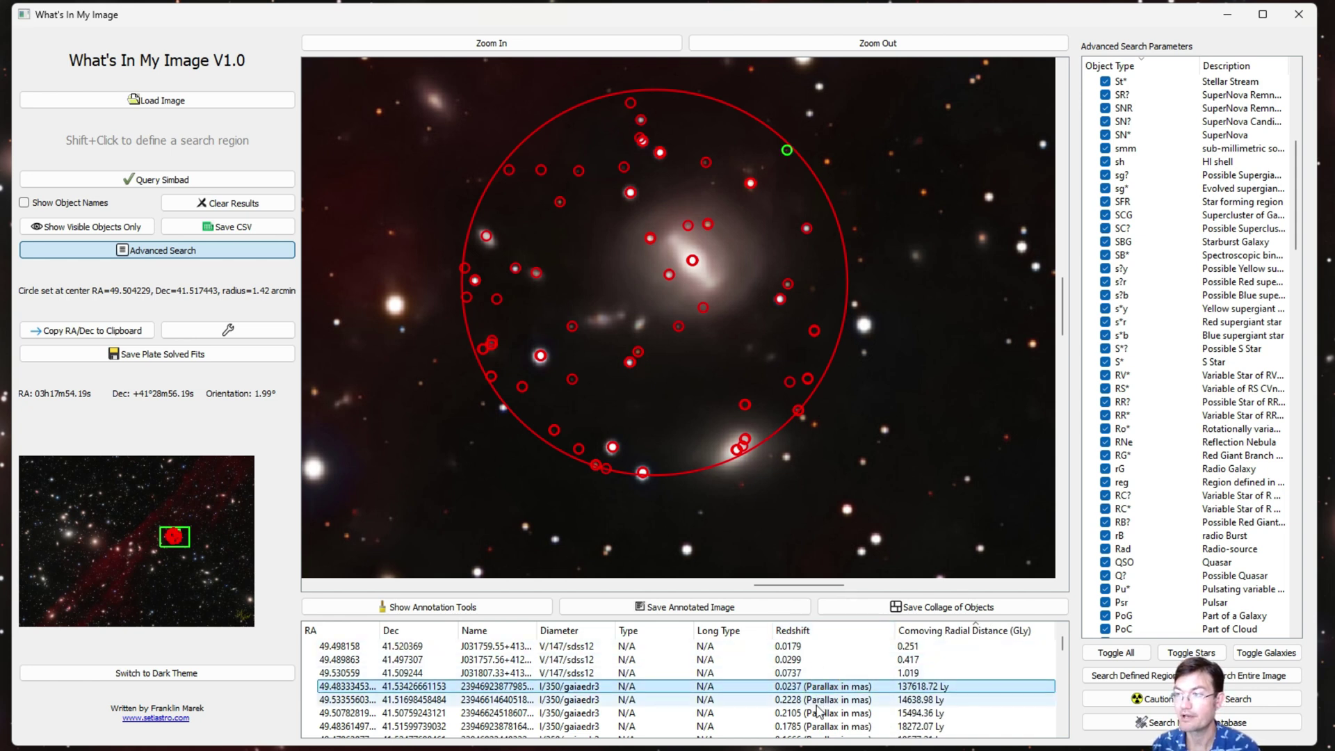
{"action": "left_click", "coordinate": [817, 704]}
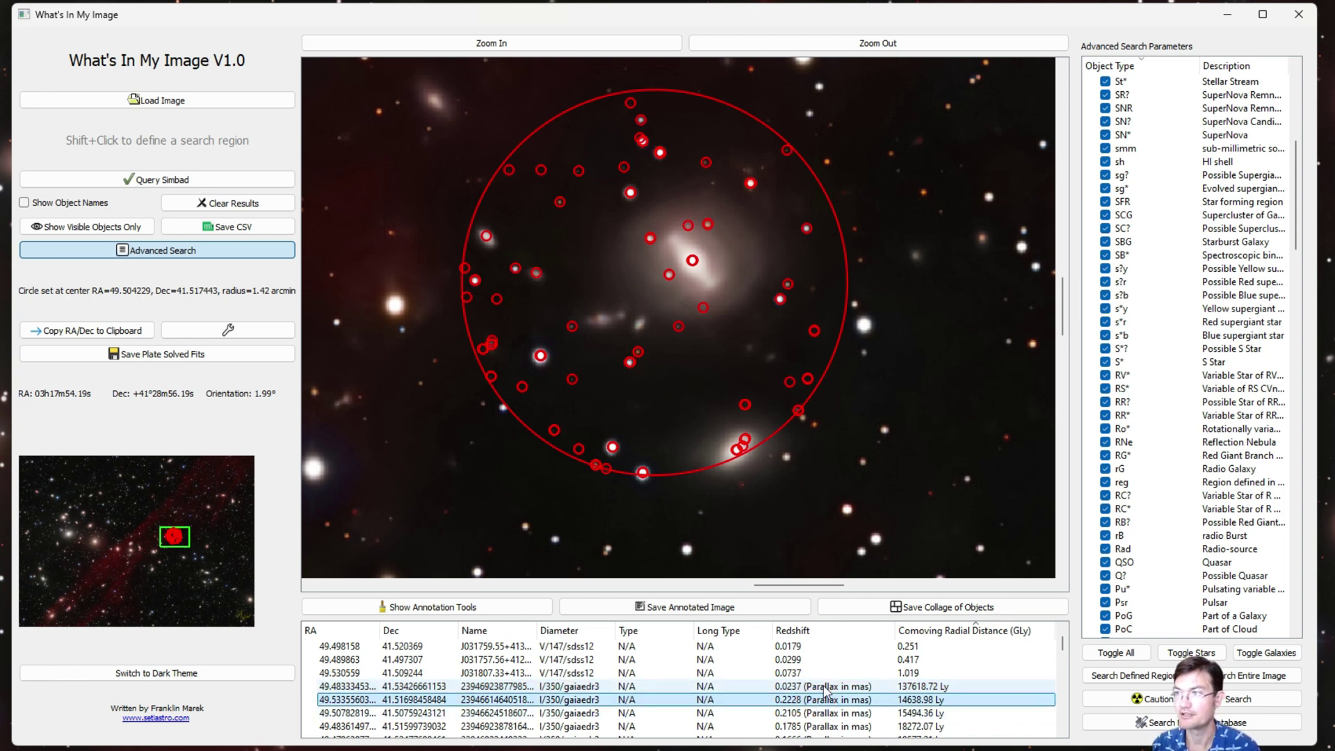
{"action": "key", "text": "Up"}
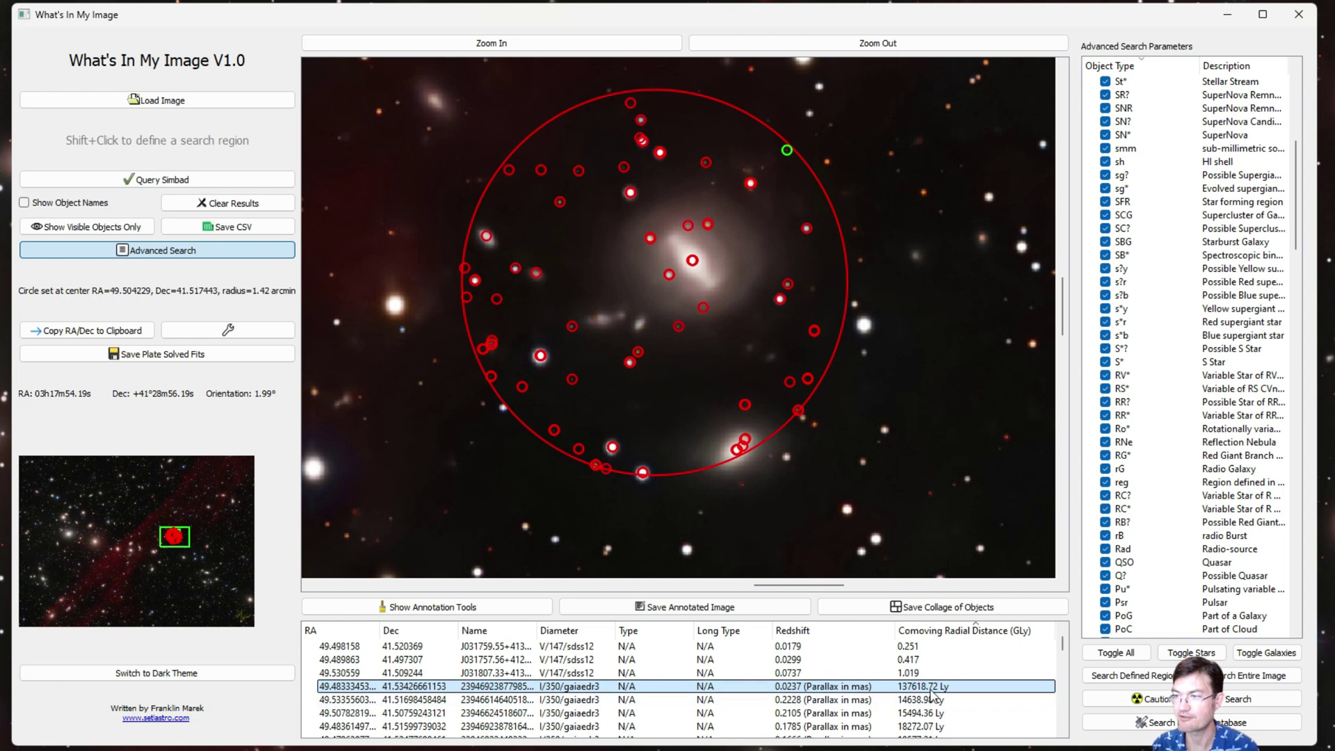
- Inspect the source 15494.36 Ly away and the SDSS galaxy at redshift 0.0299, then select the object at RA 49.498197
{"action": "left_click", "coordinate": [925, 713]}
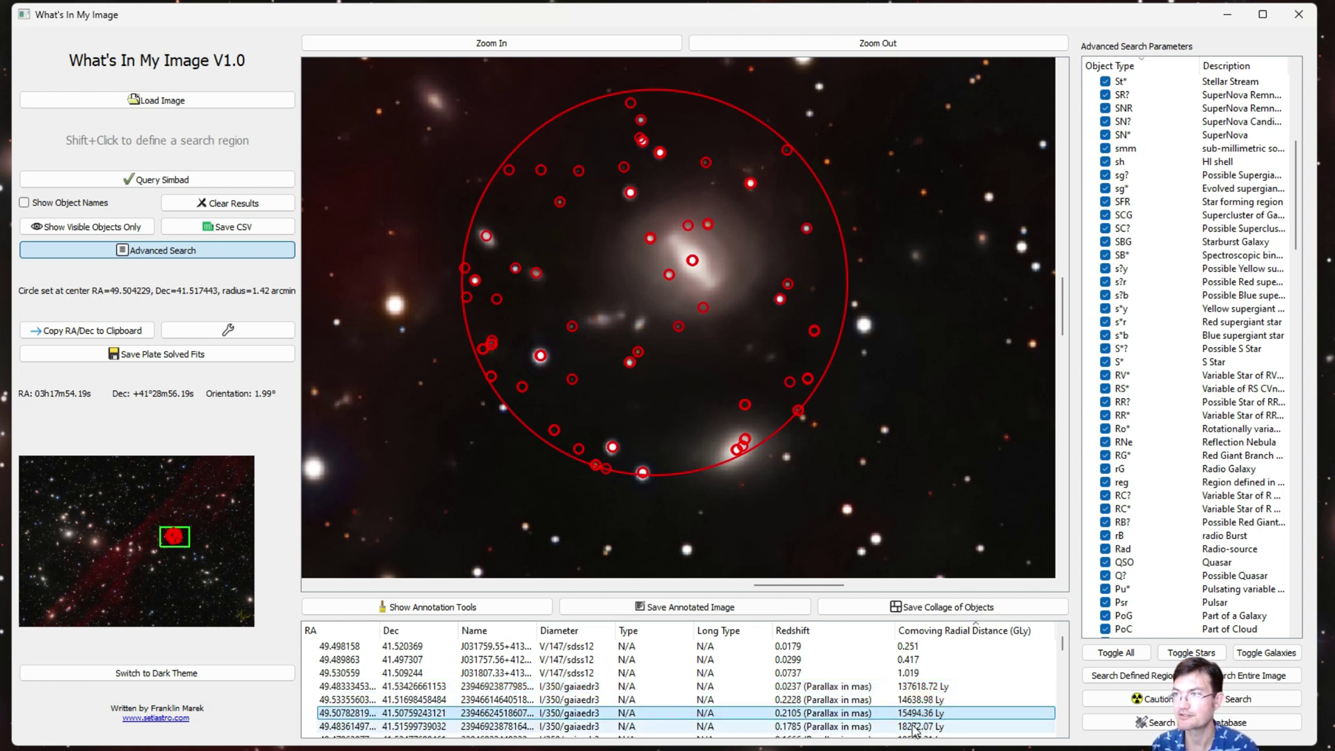
{"action": "left_click", "coordinate": [825, 665]}
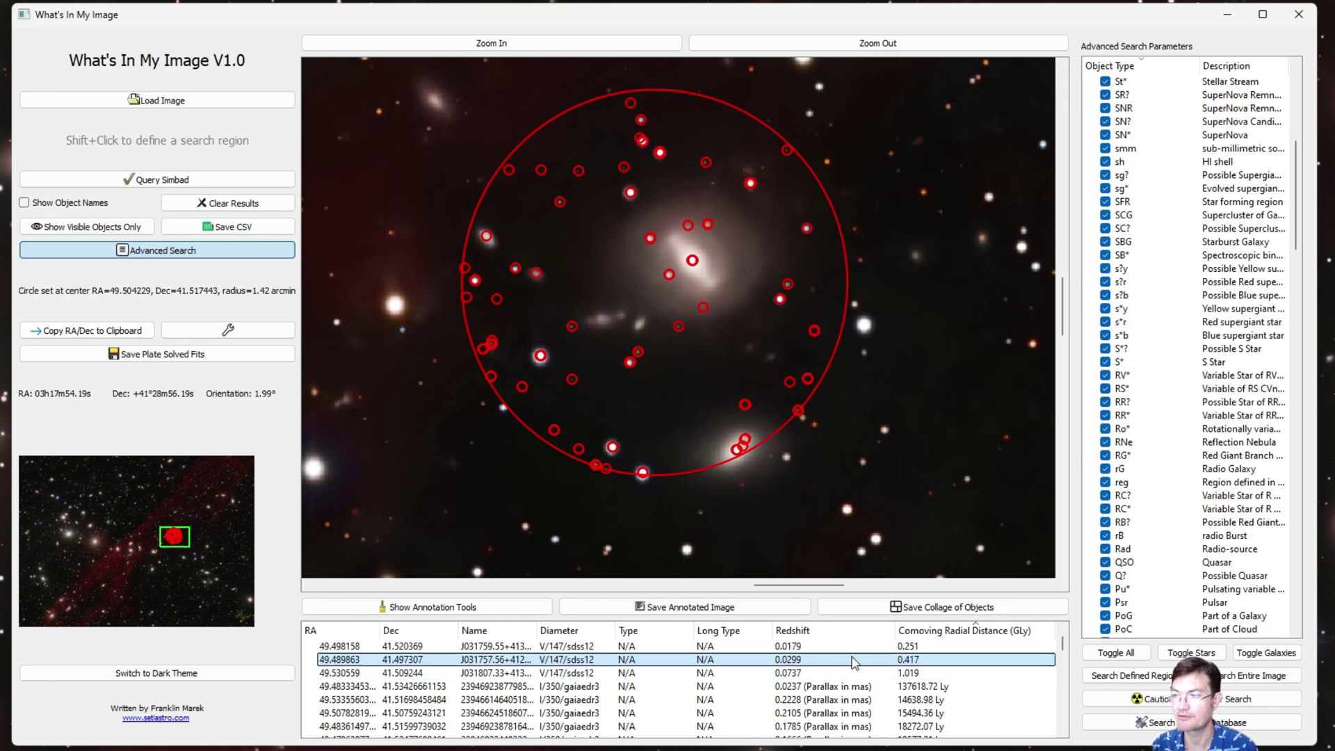
{"action": "scroll", "coordinate": [754, 661], "scroll_direction": "down", "scroll_amount": 1}
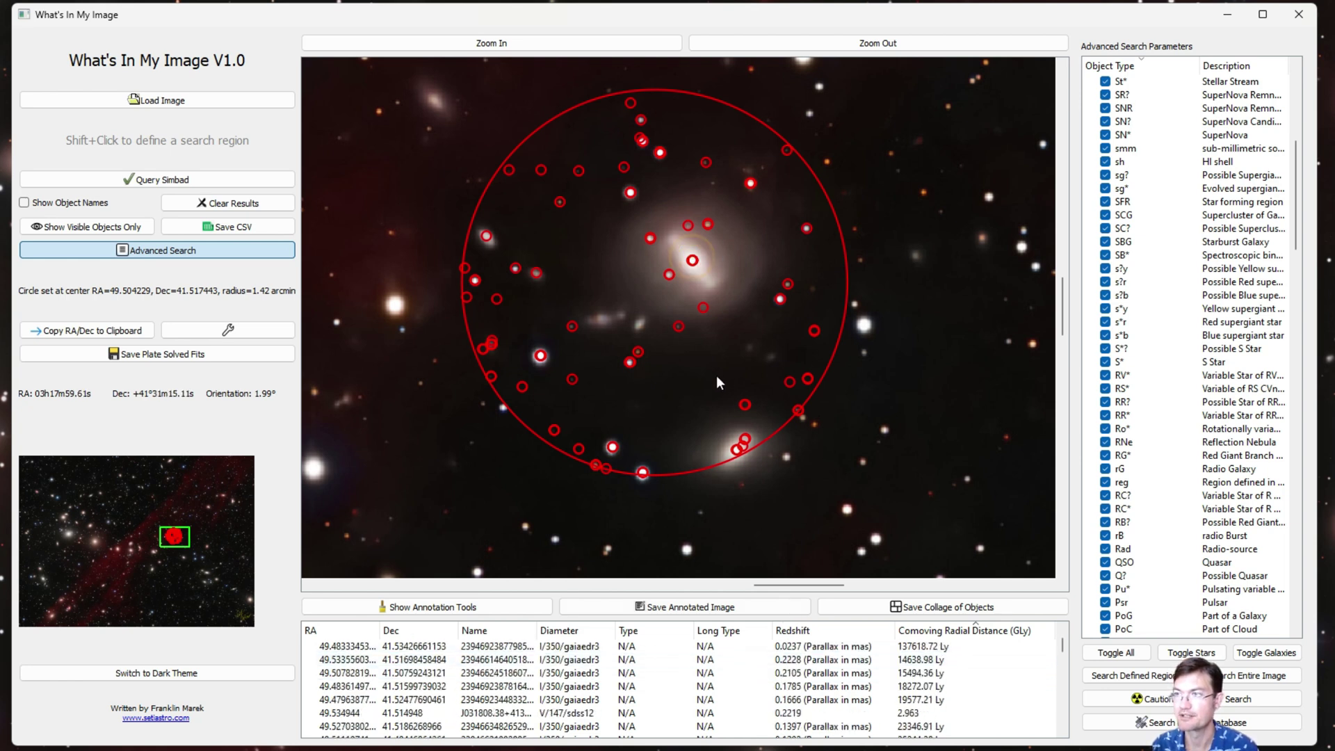
{"action": "scroll", "coordinate": [695, 688], "scroll_direction": "down", "scroll_amount": 4}
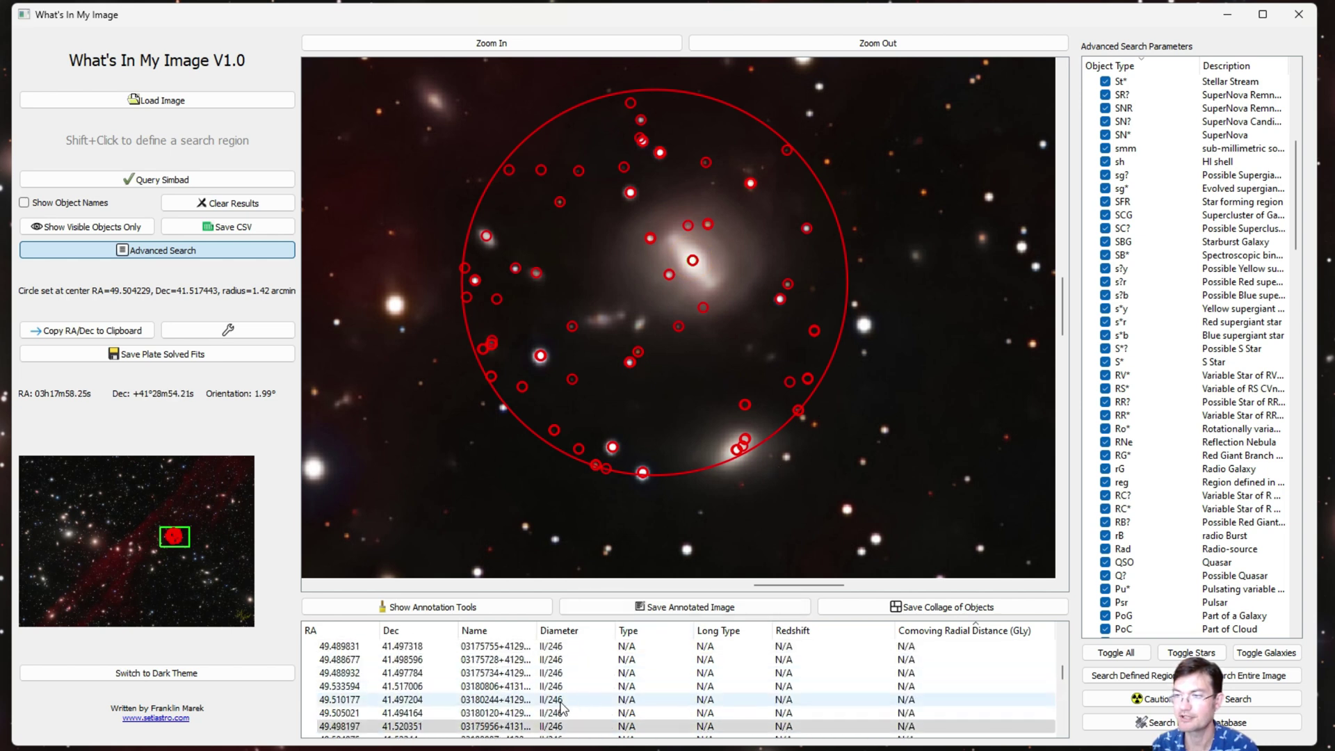
{"action": "left_click", "coordinate": [543, 727]}
- Look up the RA 49.498197 object in NED and scroll to the cone-search result showing NGC 1264
{"action": "double_click", "coordinate": [544, 727]}
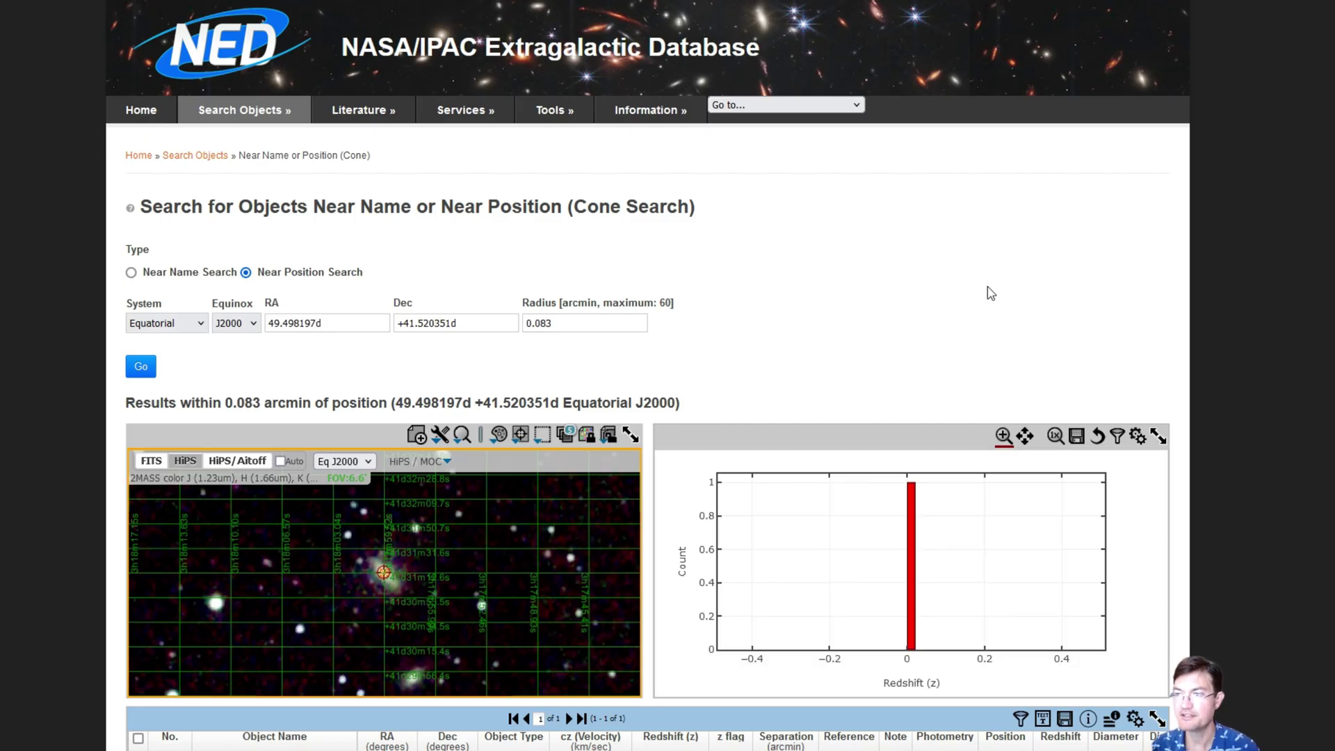
{"action": "scroll", "coordinate": [1095, 329], "scroll_direction": "down", "scroll_amount": 1}
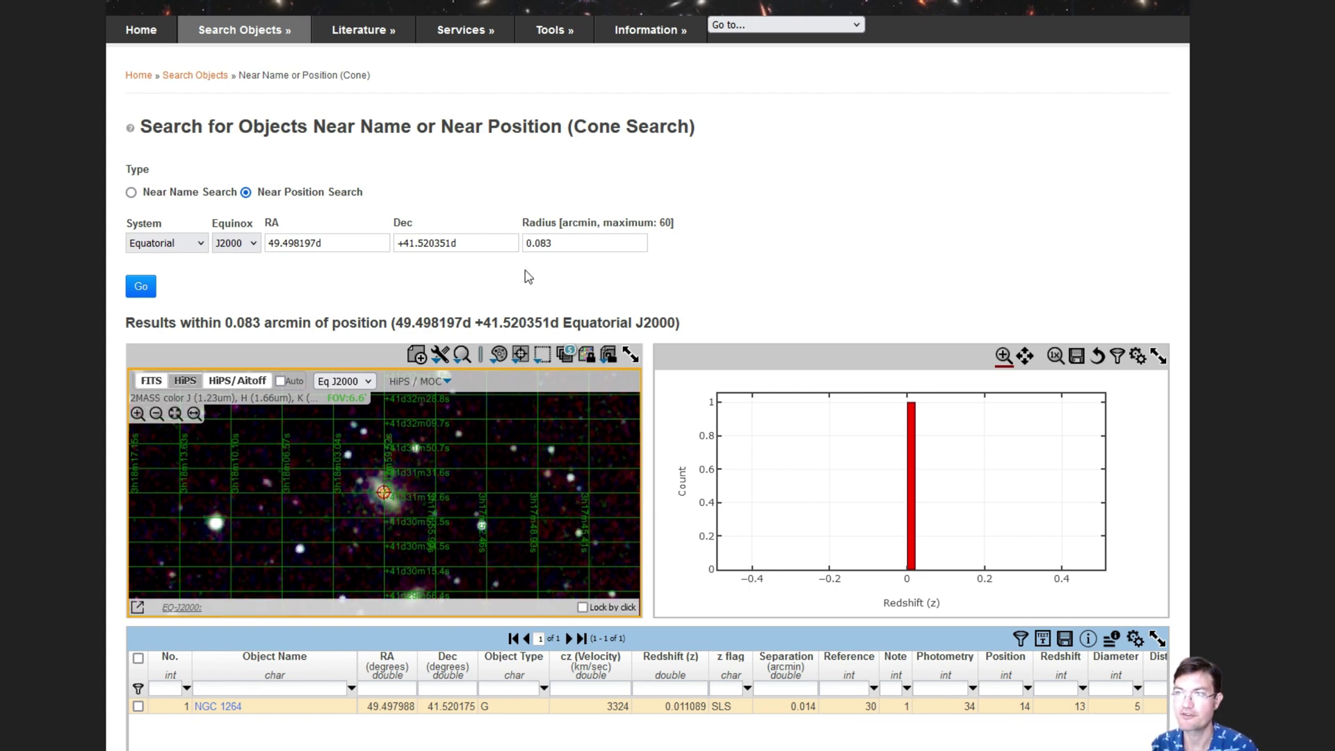
{"action": "scroll", "coordinate": [702, 286], "scroll_direction": "down", "scroll_amount": 1}
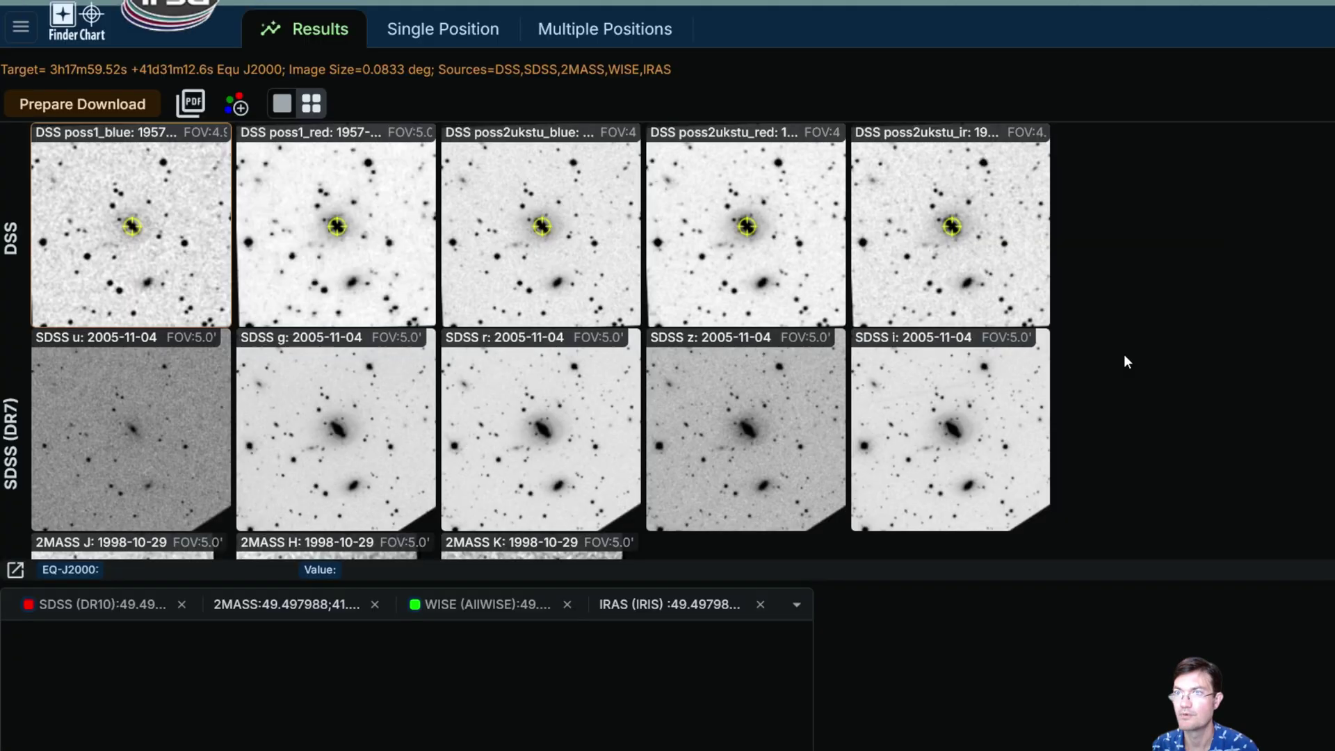
- Scroll through the IRSA Finder Chart's DSS, SDSS, 2MASS and WISE cutouts of NGC 1264
{"action": "scroll", "coordinate": [1133, 332], "scroll_direction": "down", "scroll_amount": 4}
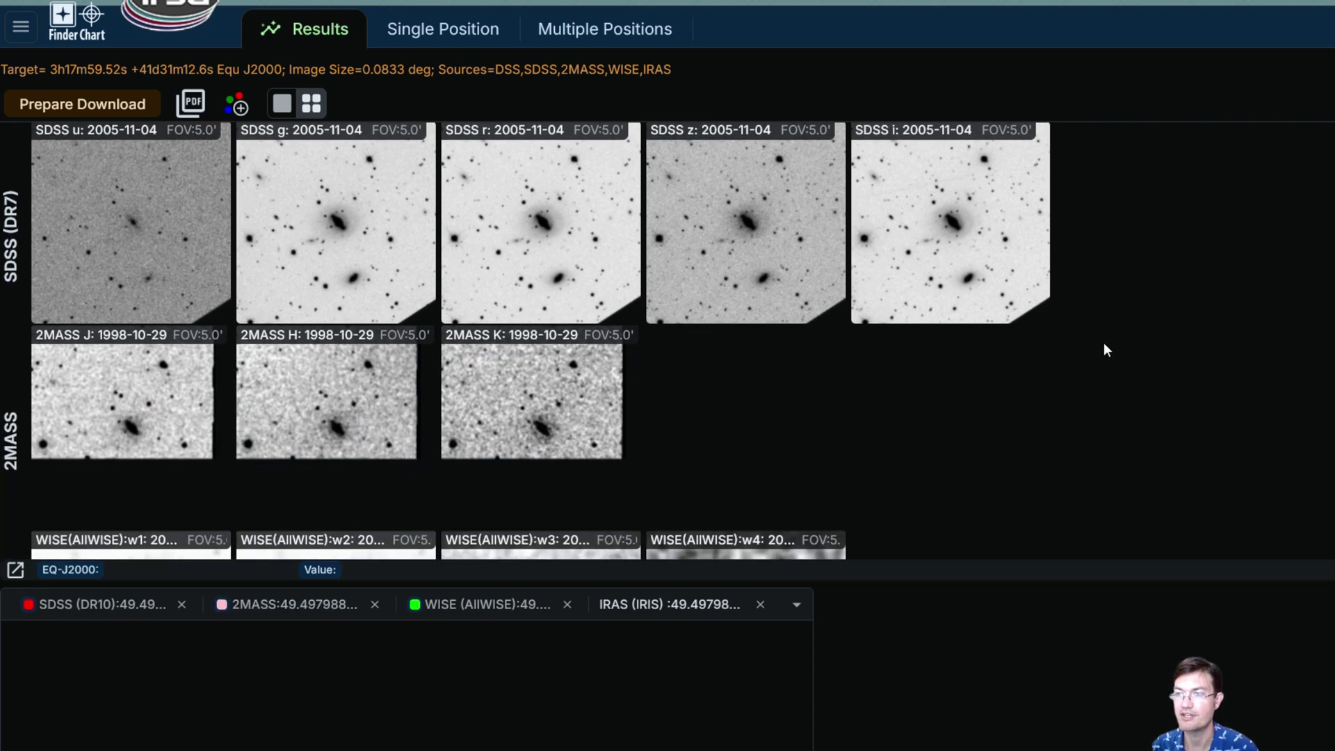
{"action": "scroll", "coordinate": [1049, 357], "scroll_direction": "down", "scroll_amount": 4}
{"action": "scroll", "coordinate": [1065, 356], "scroll_direction": "up", "scroll_amount": 8}
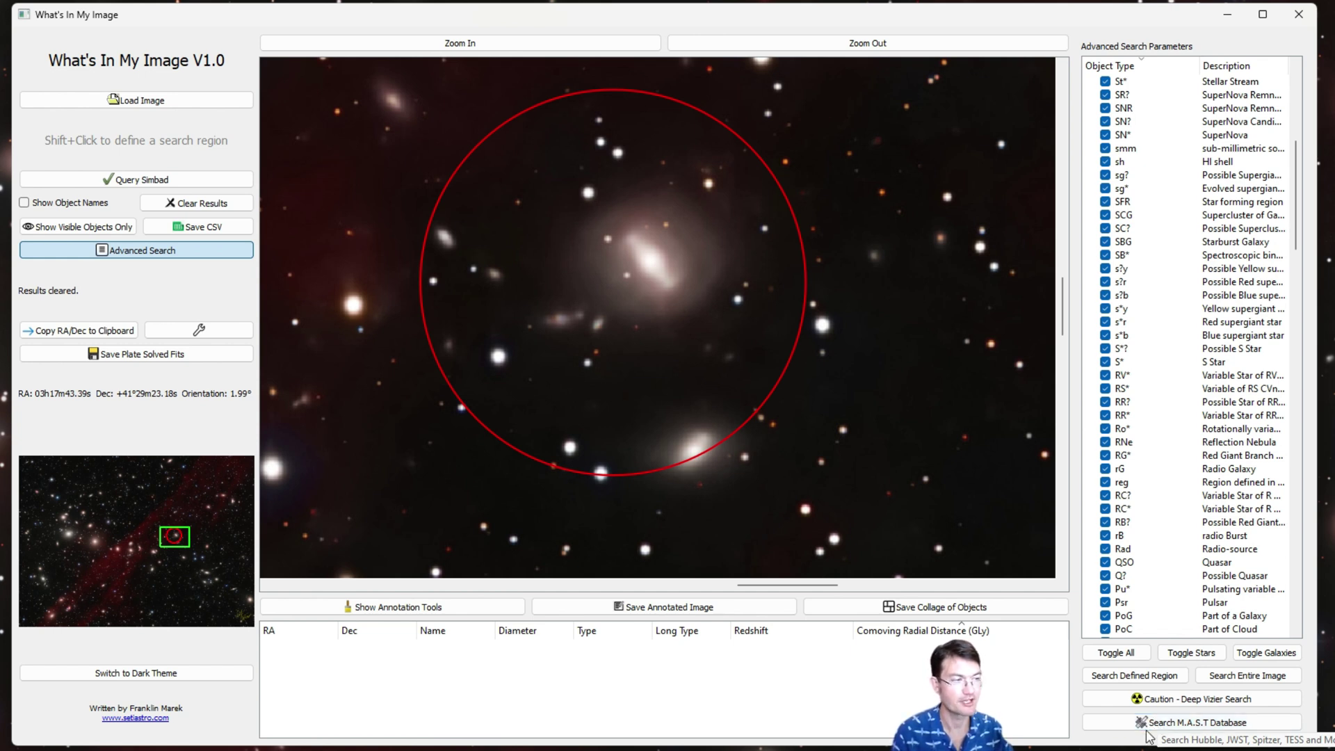
- Search Hubble, JWST and other archives within the circled region and scroll the results
{"action": "left_click", "coordinate": [1170, 730]}
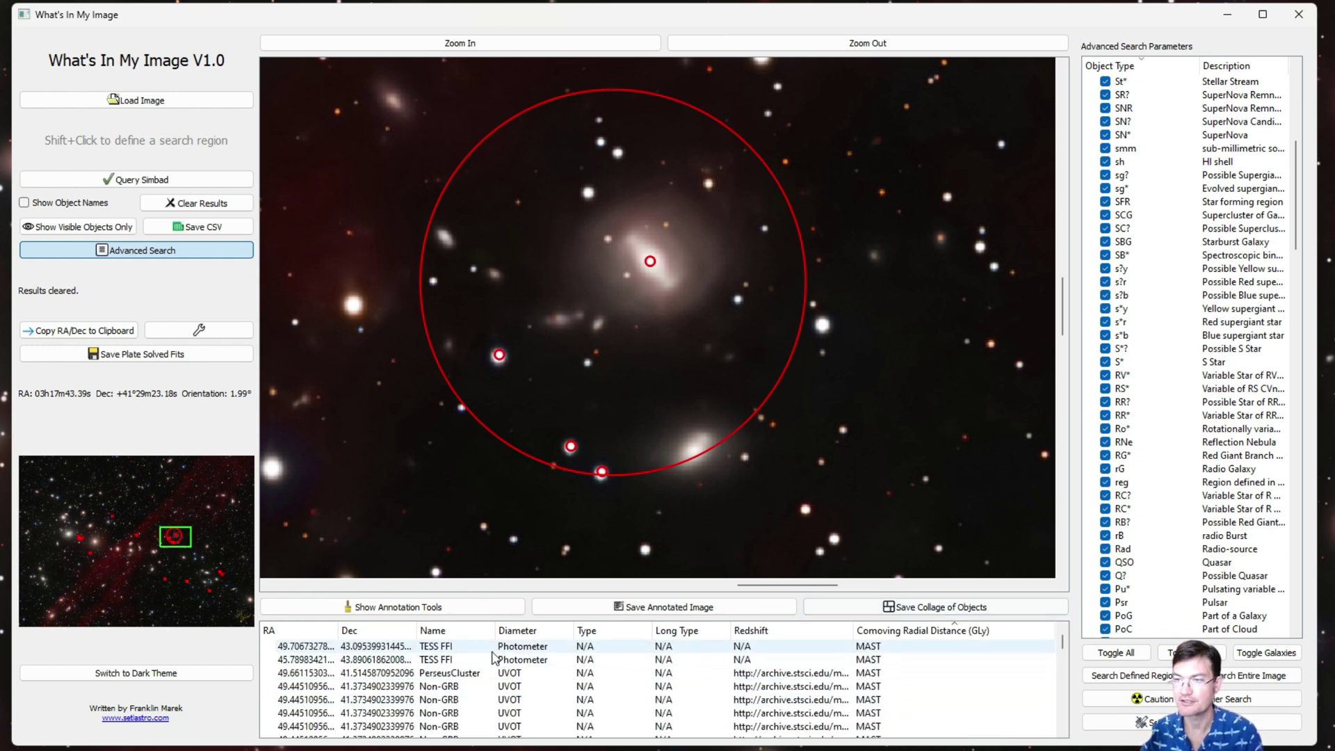
{"action": "scroll", "coordinate": [493, 655], "scroll_direction": "down", "scroll_amount": 6}
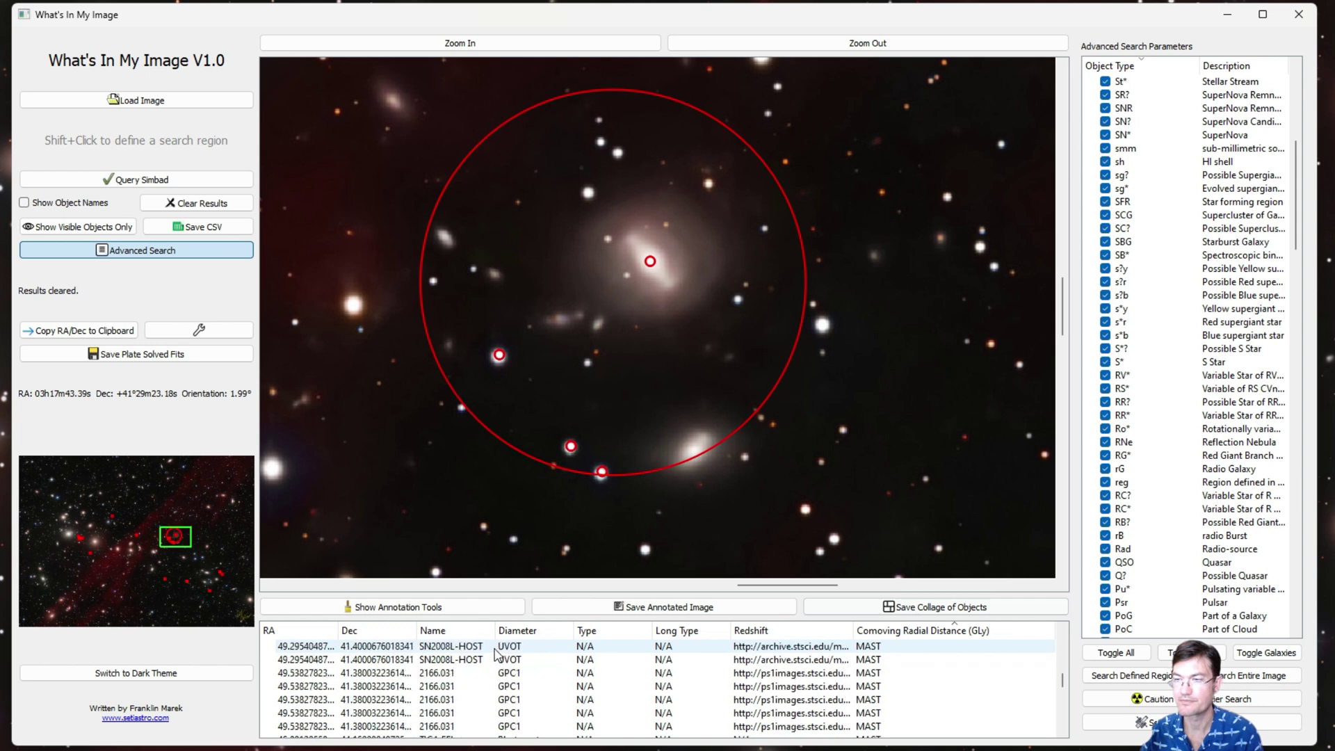
{"action": "scroll", "coordinate": [495, 654], "scroll_direction": "down", "scroll_amount": 10}
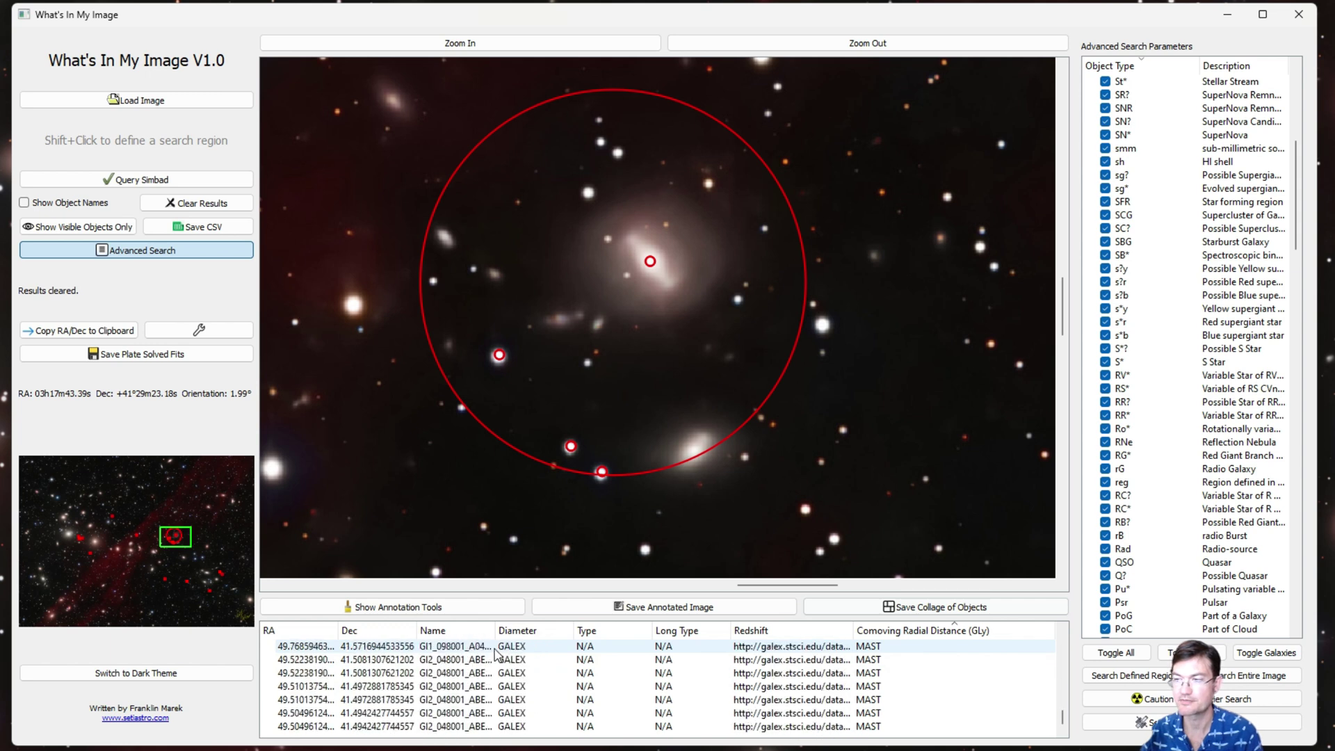
{"action": "scroll", "coordinate": [518, 681], "scroll_direction": "up", "scroll_amount": 15}
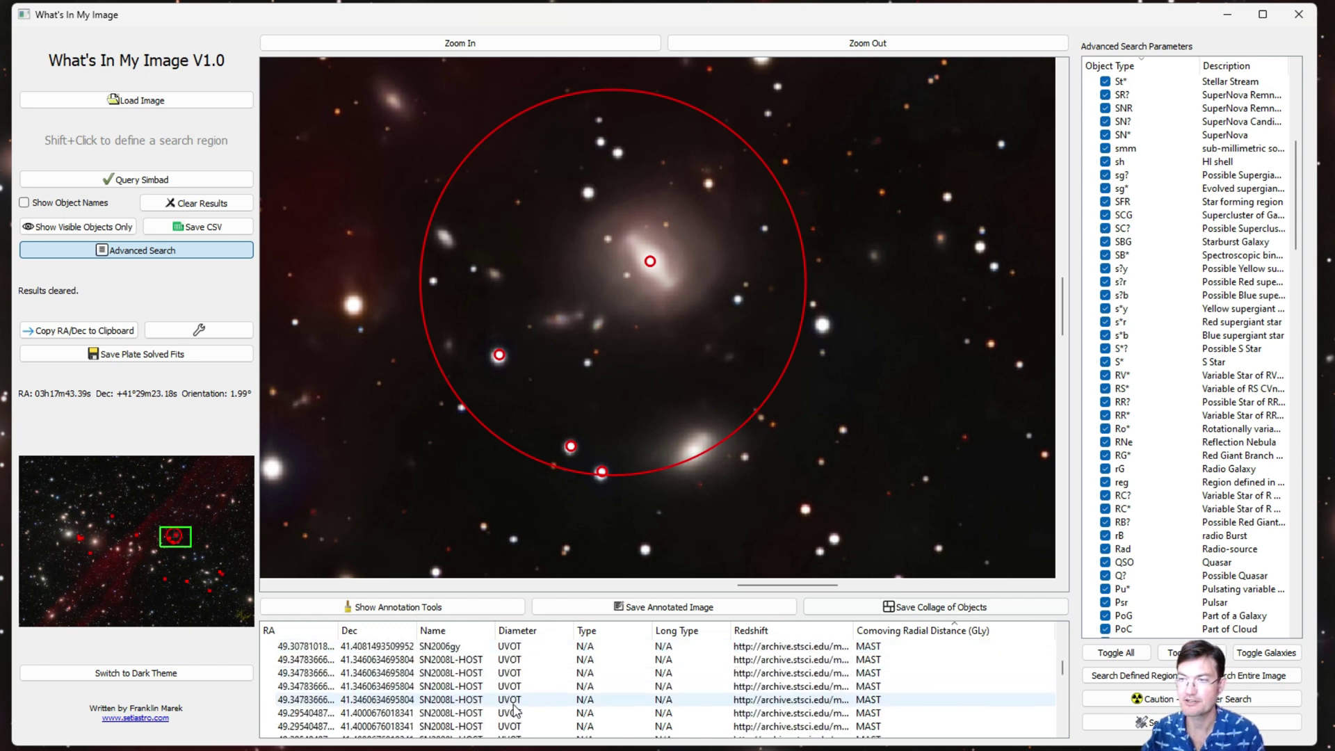
- Widen the Redshift column to read the full archive links, then open an observation's MAST record
{"action": "scroll", "coordinate": [516, 709], "scroll_direction": "down", "scroll_amount": 5}
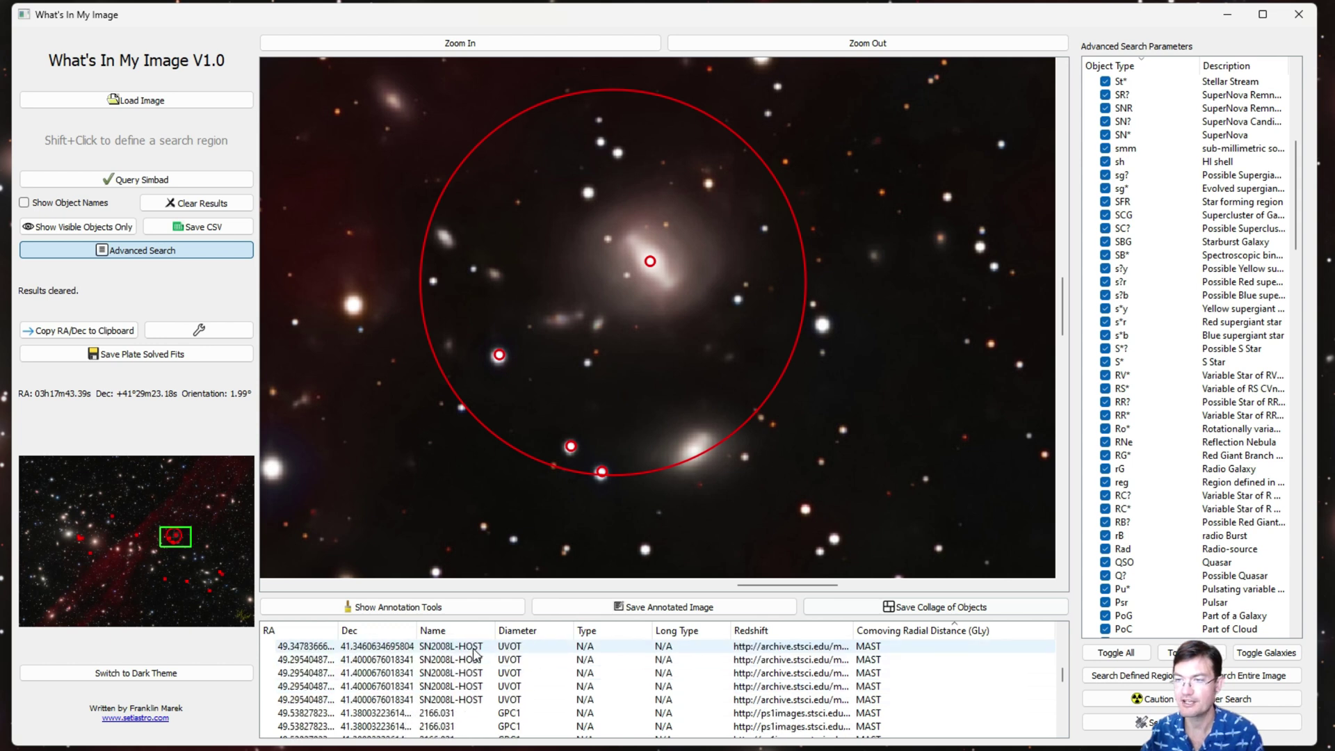
{"action": "scroll", "coordinate": [484, 678], "scroll_direction": "down", "scroll_amount": 5}
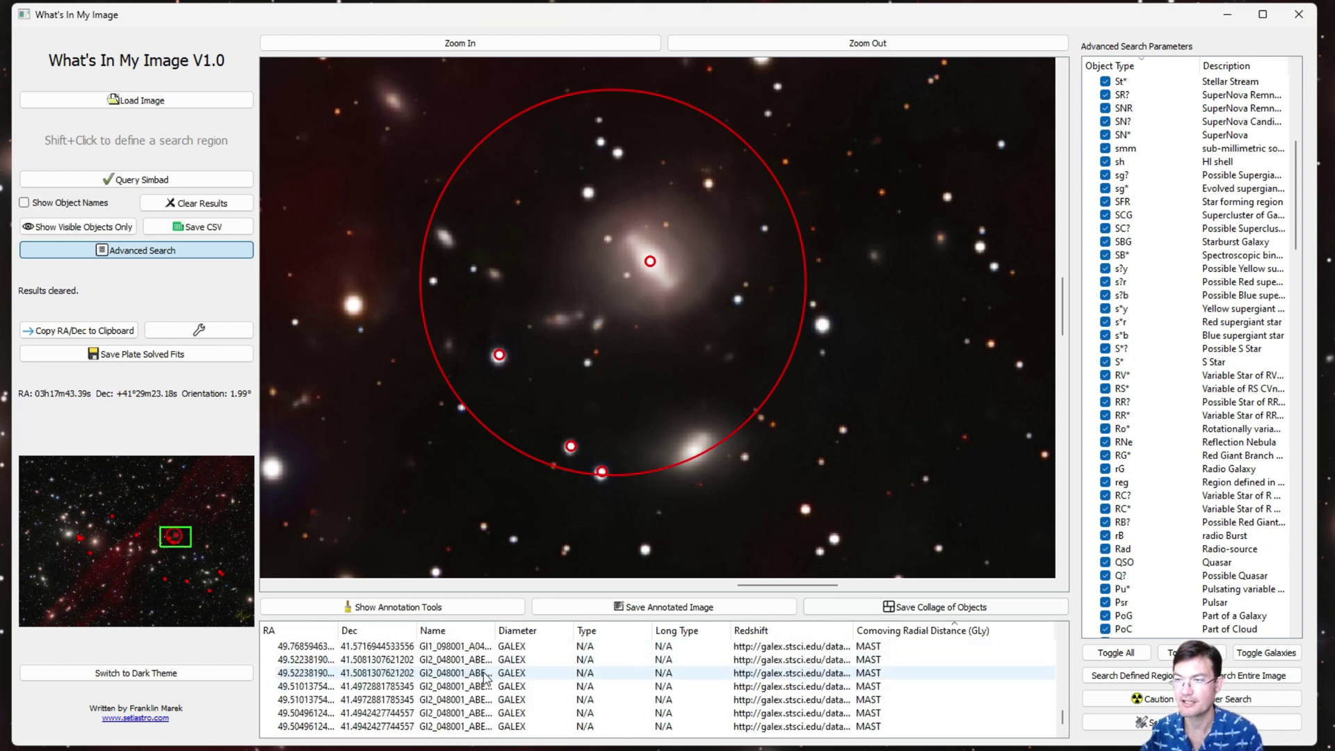
{"action": "scroll", "coordinate": [487, 678], "scroll_direction": "up", "scroll_amount": 3}
{"action": "scroll", "coordinate": [484, 678], "scroll_direction": "up", "scroll_amount": 5}
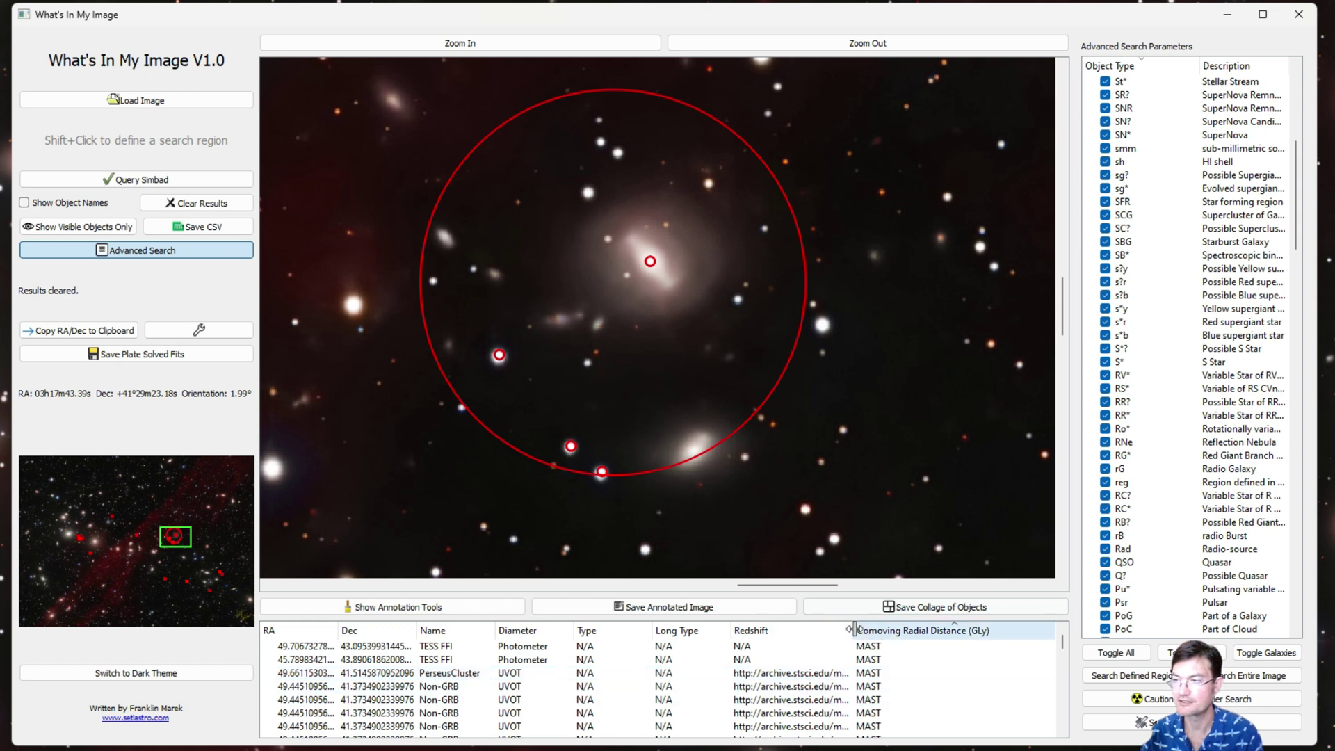
{"action": "left_click_drag", "start_coordinate": [854, 630], "coordinate": [940, 630]}
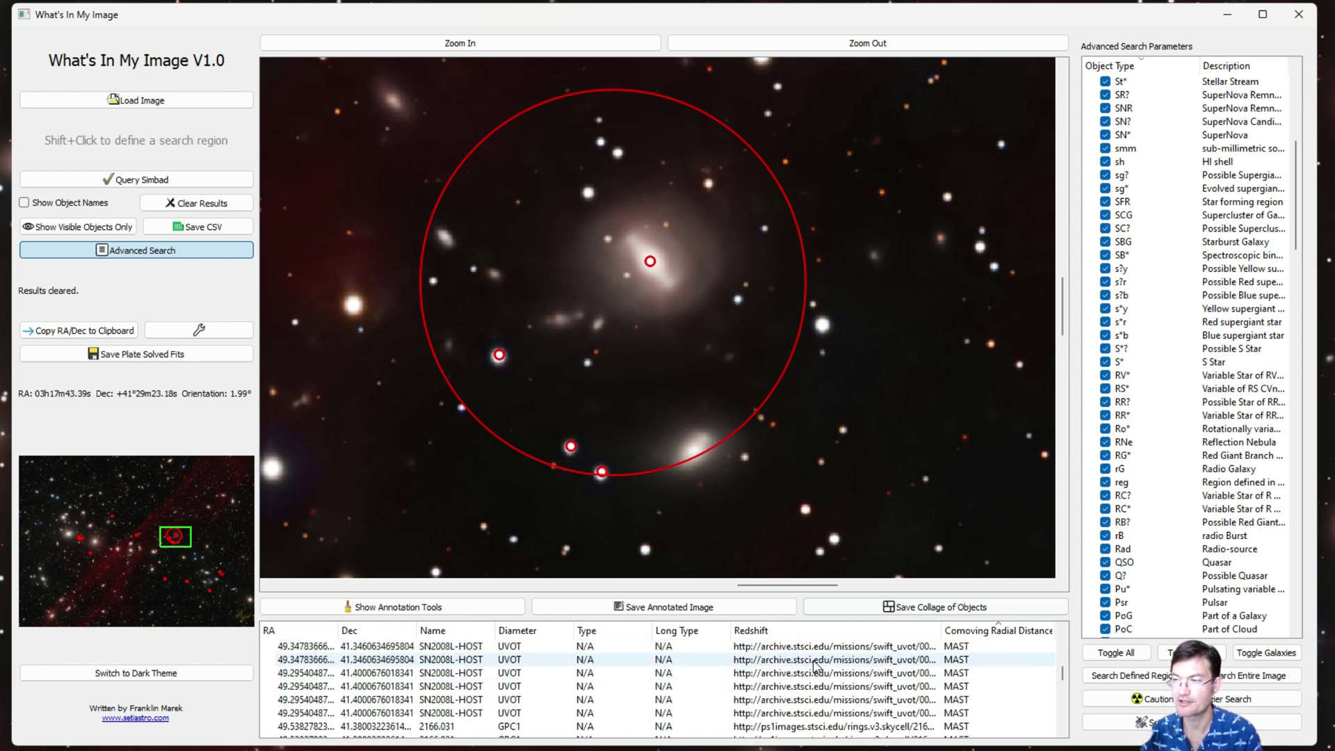
{"action": "left_click", "coordinate": [810, 659]}
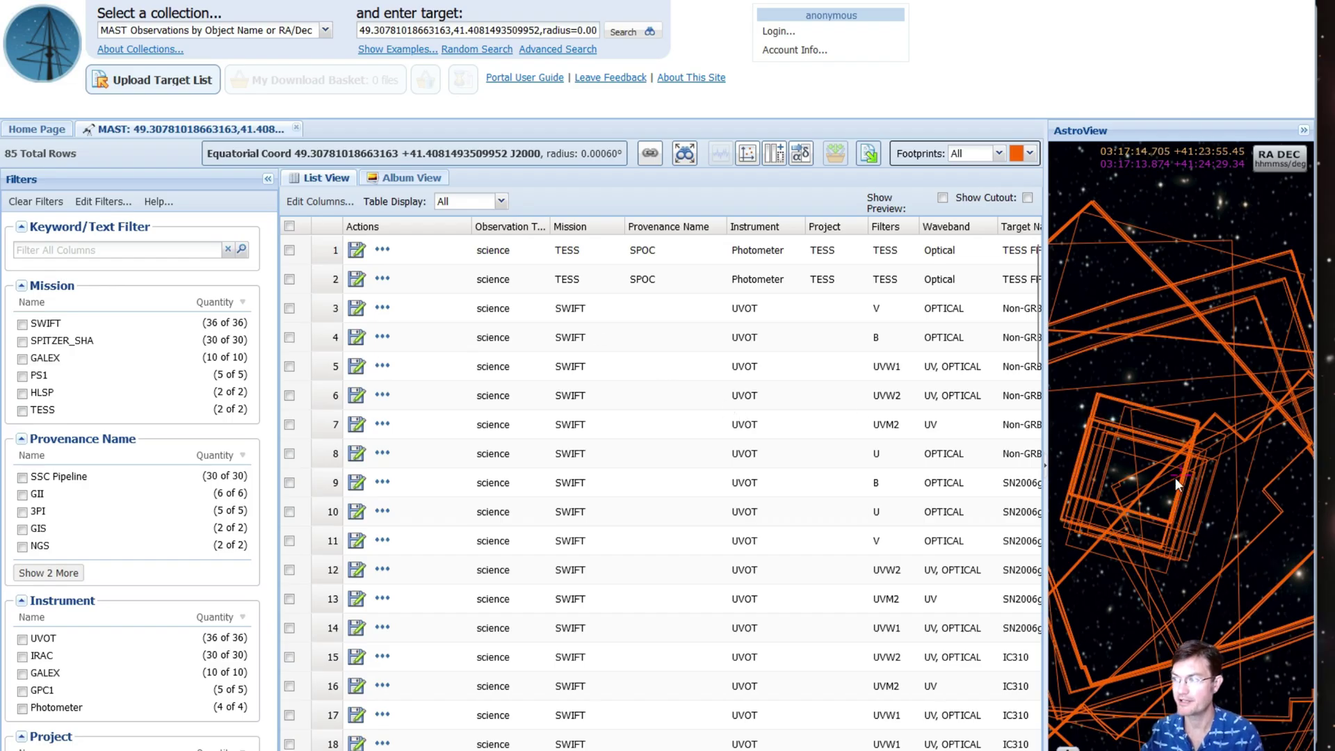
- Scroll through the 85 MAST observations and the Filters panel
{"action": "scroll", "coordinate": [514, 360], "scroll_direction": "down", "scroll_amount": 13}
{"action": "scroll", "coordinate": [511, 417], "scroll_direction": "down", "scroll_amount": 14}
{"action": "scroll", "coordinate": [365, 607], "scroll_direction": "up", "scroll_amount": 20}
{"action": "scroll", "coordinate": [174, 568], "scroll_direction": "down", "scroll_amount": 3}
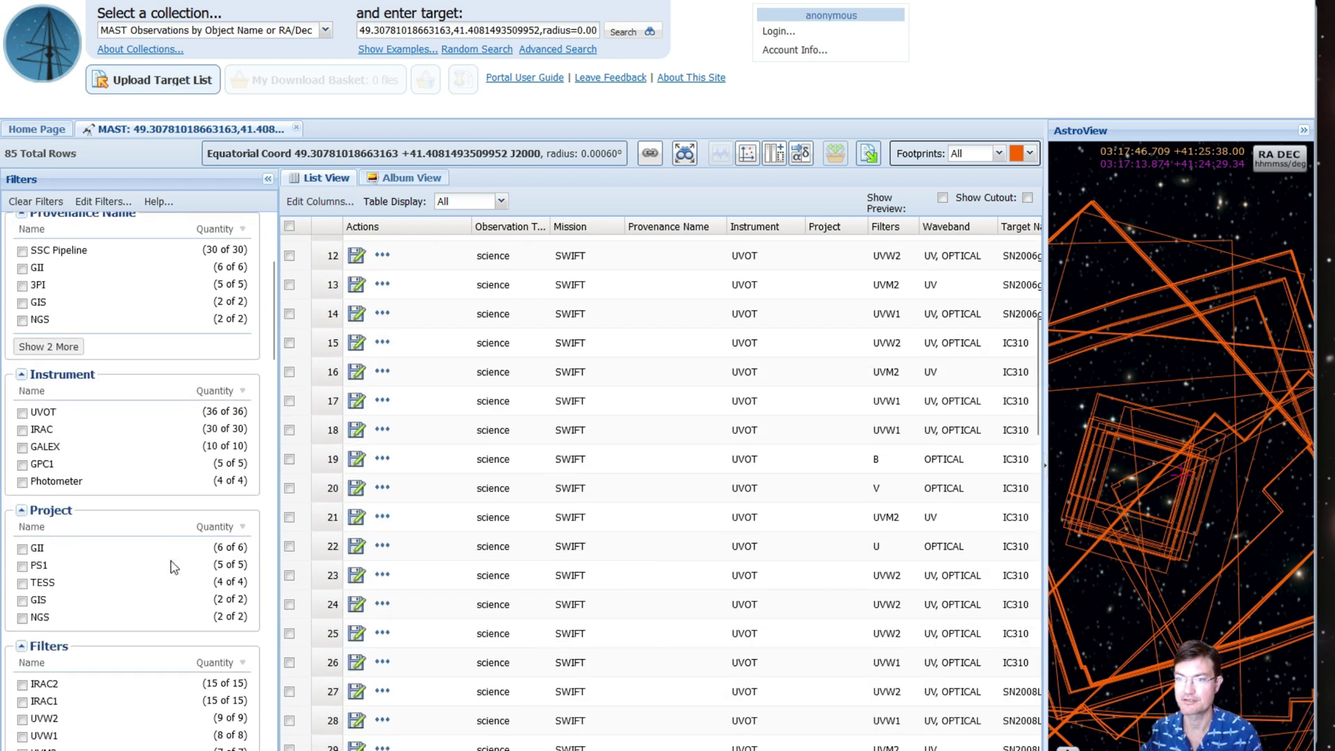
{"action": "scroll", "coordinate": [174, 568], "scroll_direction": "down", "scroll_amount": 4}
{"action": "scroll", "coordinate": [173, 567], "scroll_direction": "down", "scroll_amount": 2}
{"action": "scroll", "coordinate": [579, 598], "scroll_direction": "up", "scroll_amount": 4}
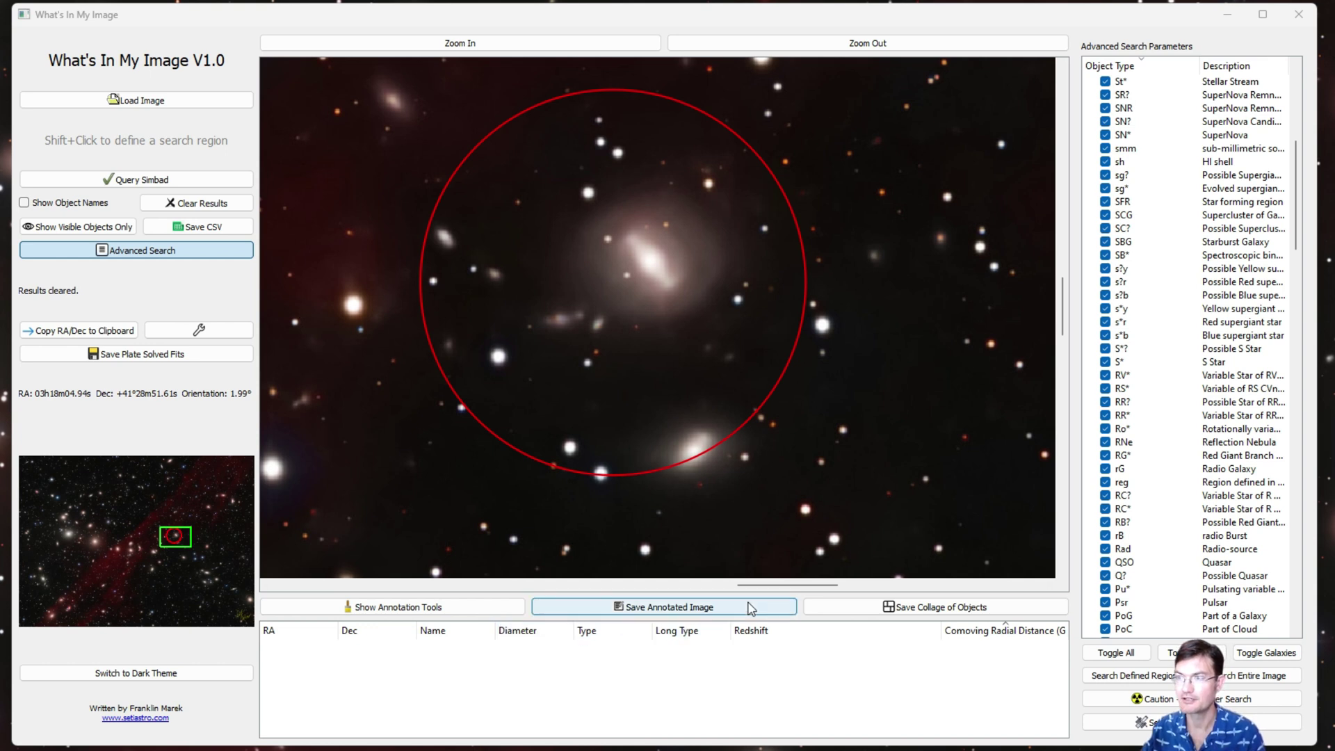
- Restrict the object types to galaxies only and search across the whole Perseus image
{"action": "scroll", "coordinate": [658, 297], "scroll_direction": "down", "scroll_amount": 4}
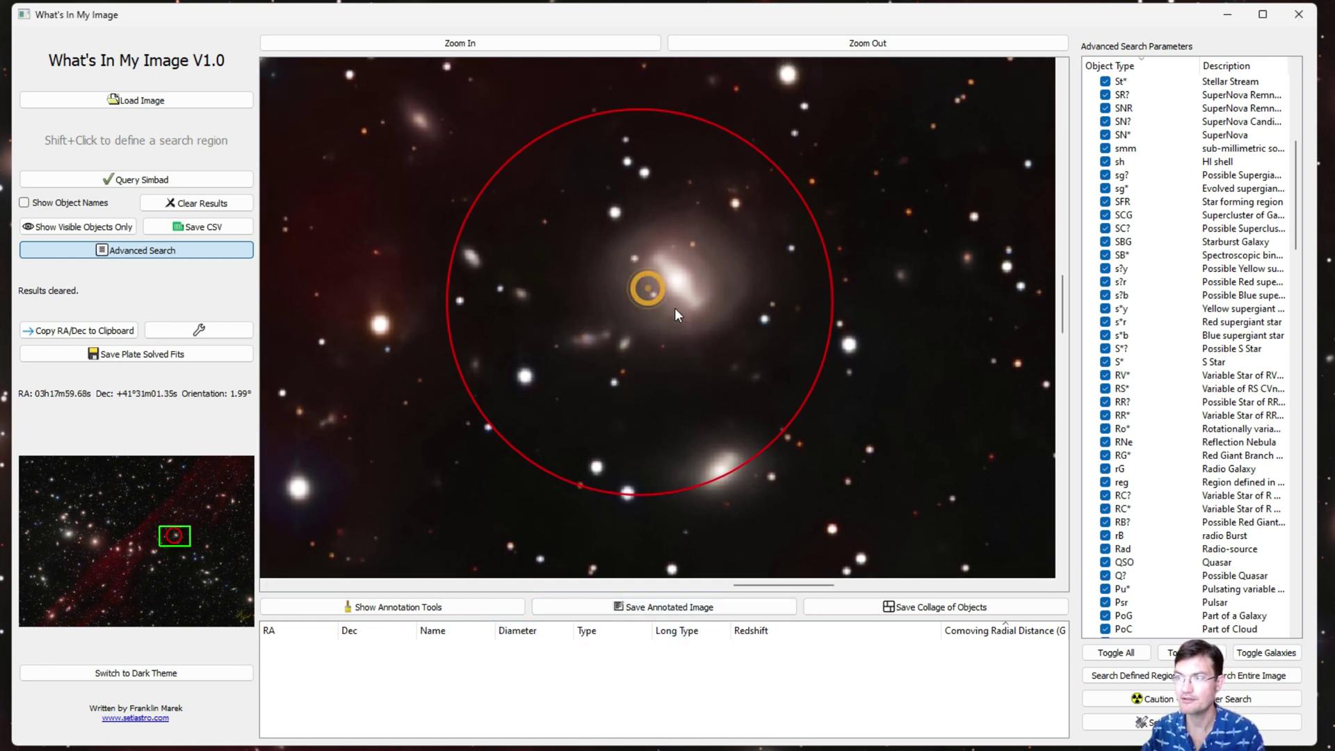
{"action": "left_click", "coordinate": [1118, 652]}
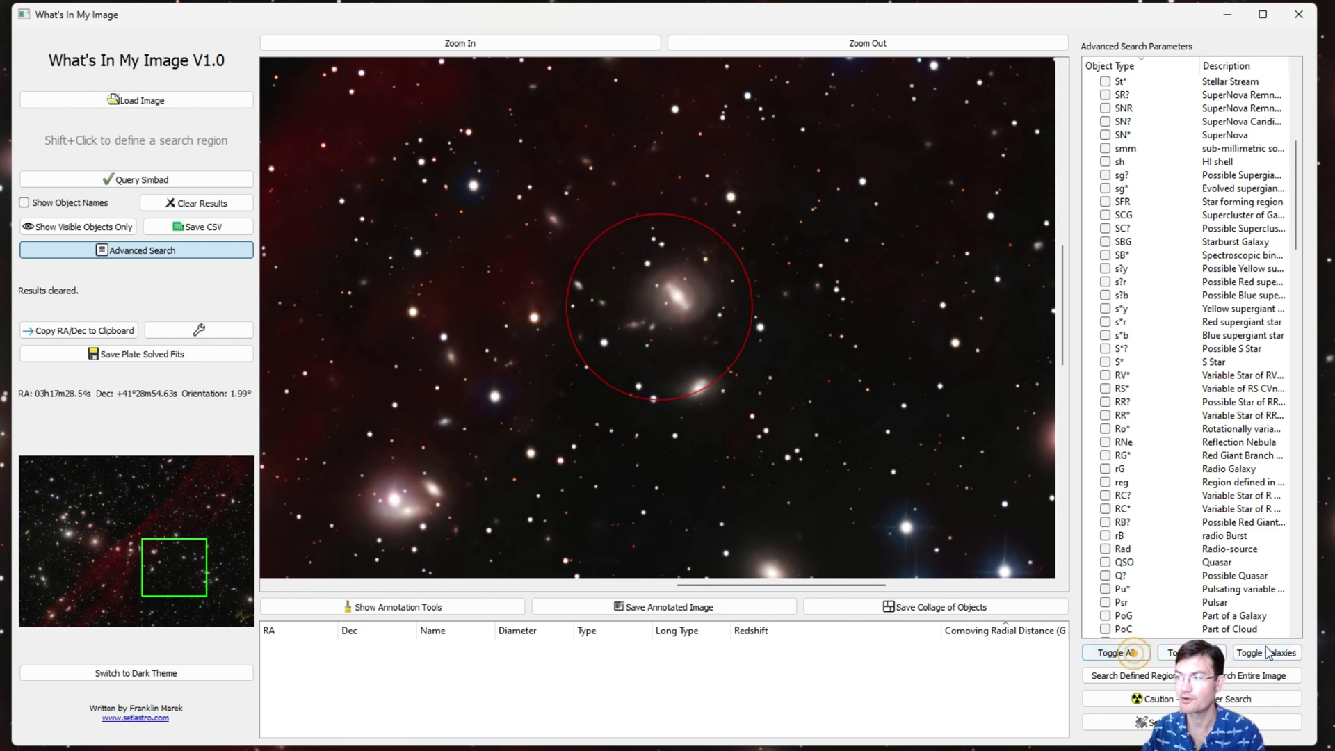
{"action": "left_click", "coordinate": [1276, 654]}
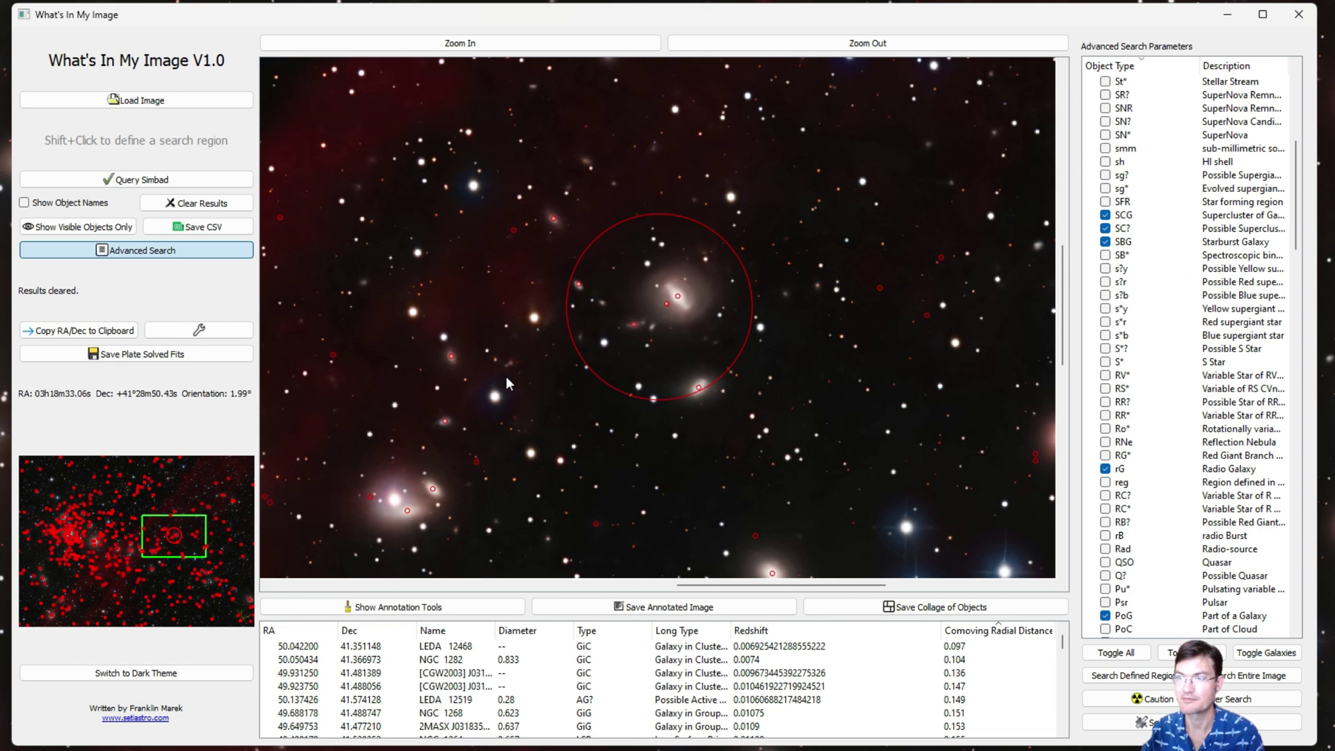
{"action": "scroll", "coordinate": [515, 374], "scroll_direction": "down", "scroll_amount": 10}
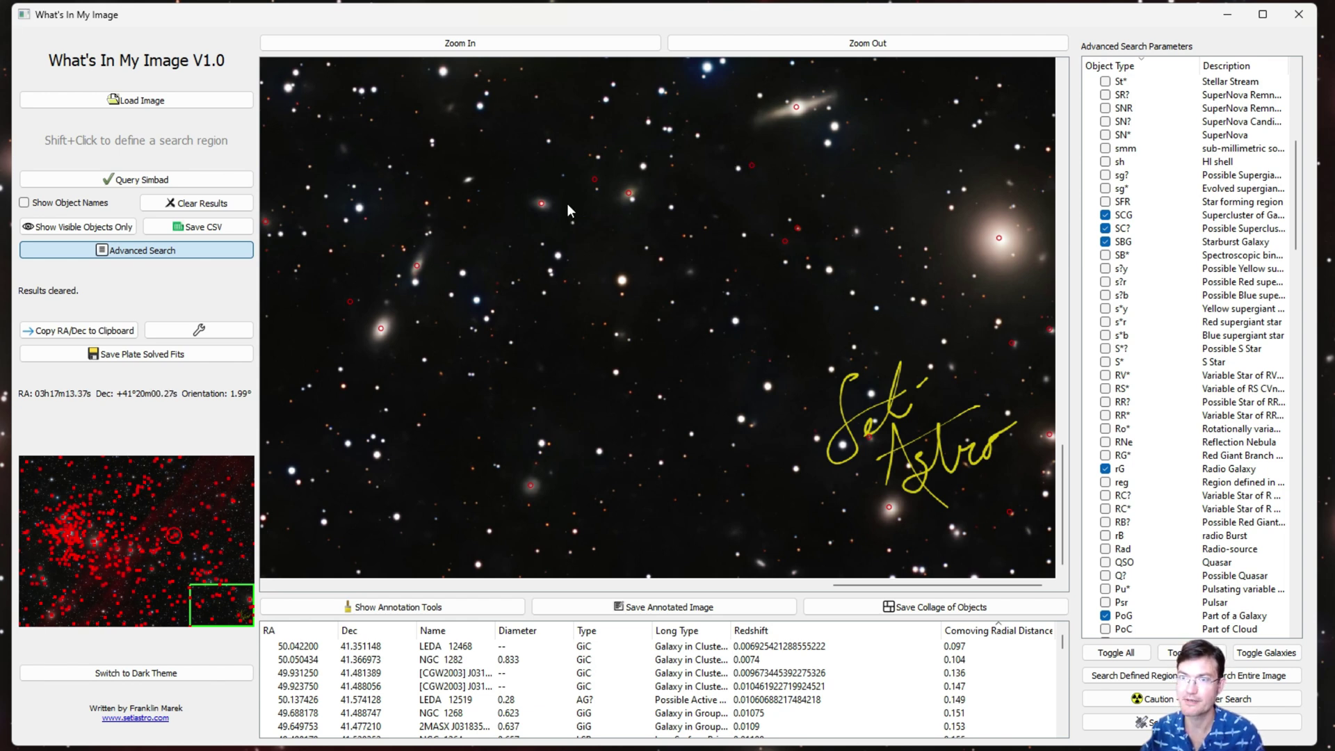
- List only the galaxies visible in the image, review them, and start a collage of the listed objects
{"action": "left_click", "coordinate": [83, 232]}
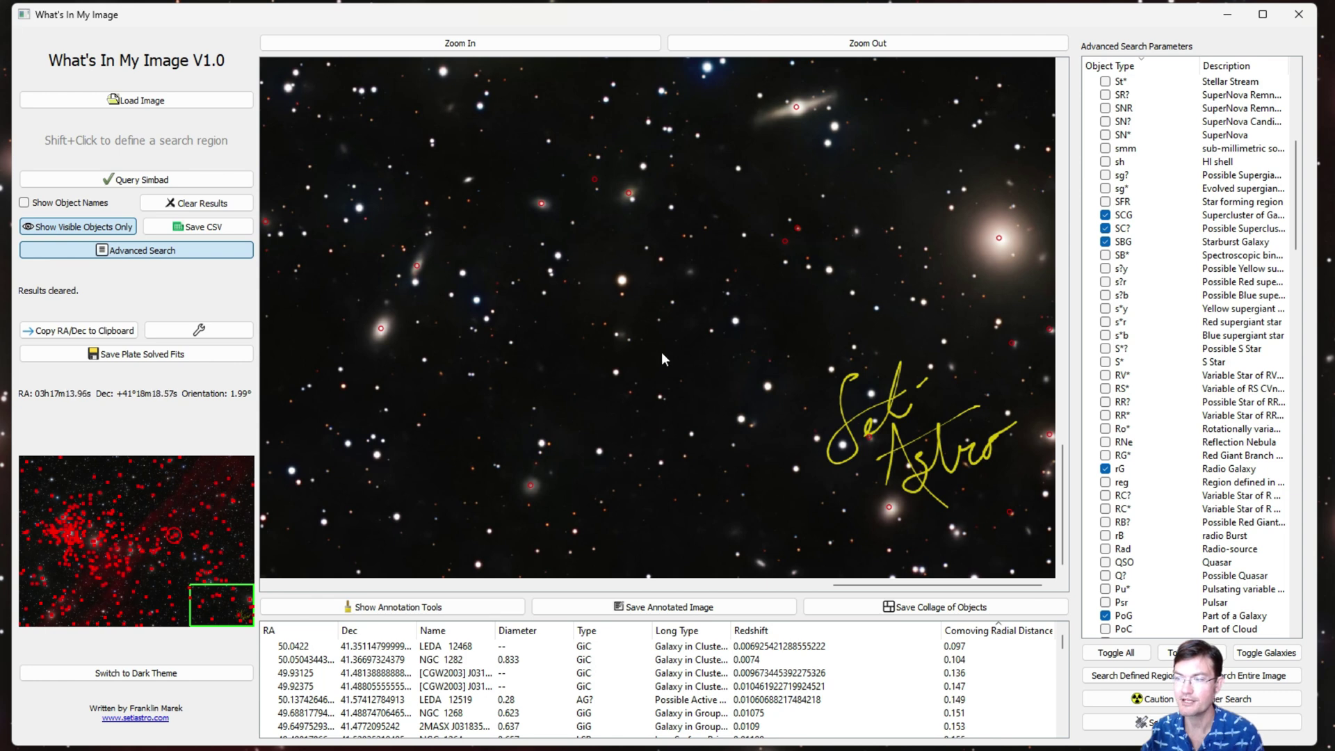
{"action": "scroll", "coordinate": [835, 675], "scroll_direction": "down", "scroll_amount": 5}
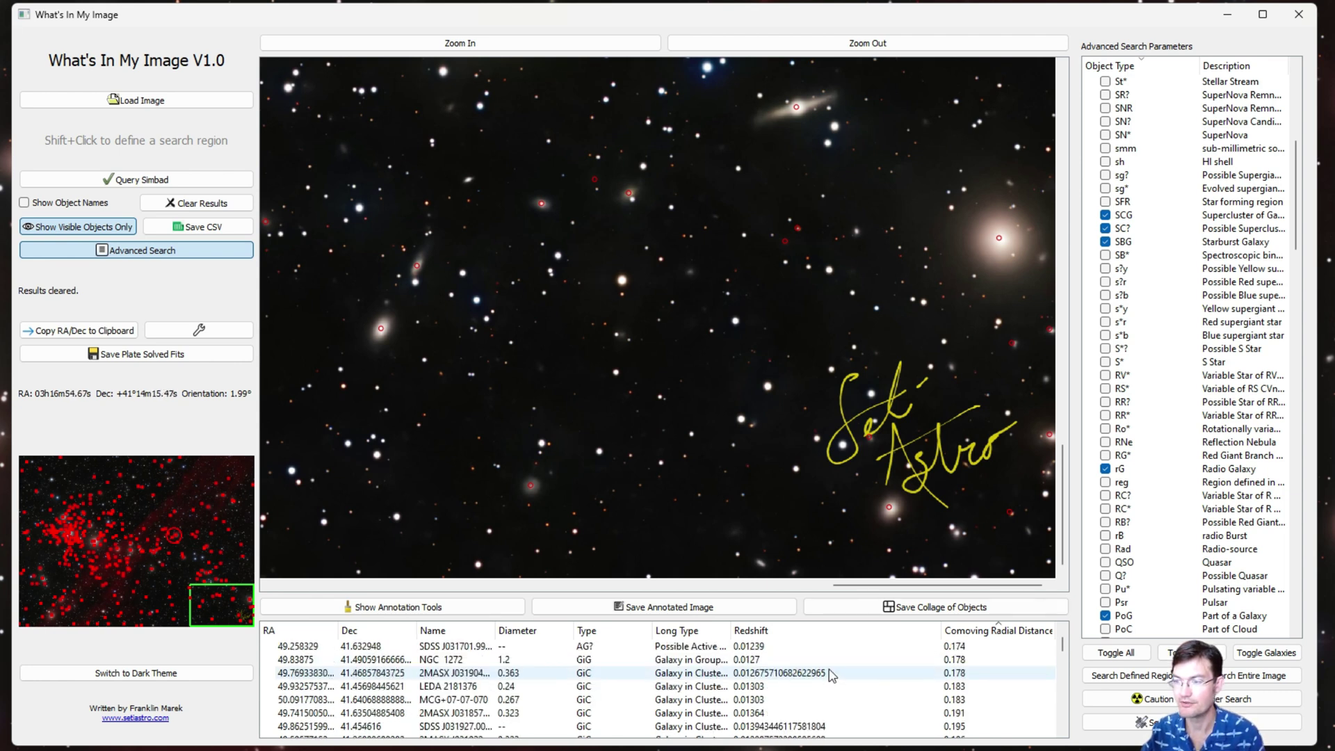
{"action": "scroll", "coordinate": [832, 675], "scroll_direction": "down", "scroll_amount": 8}
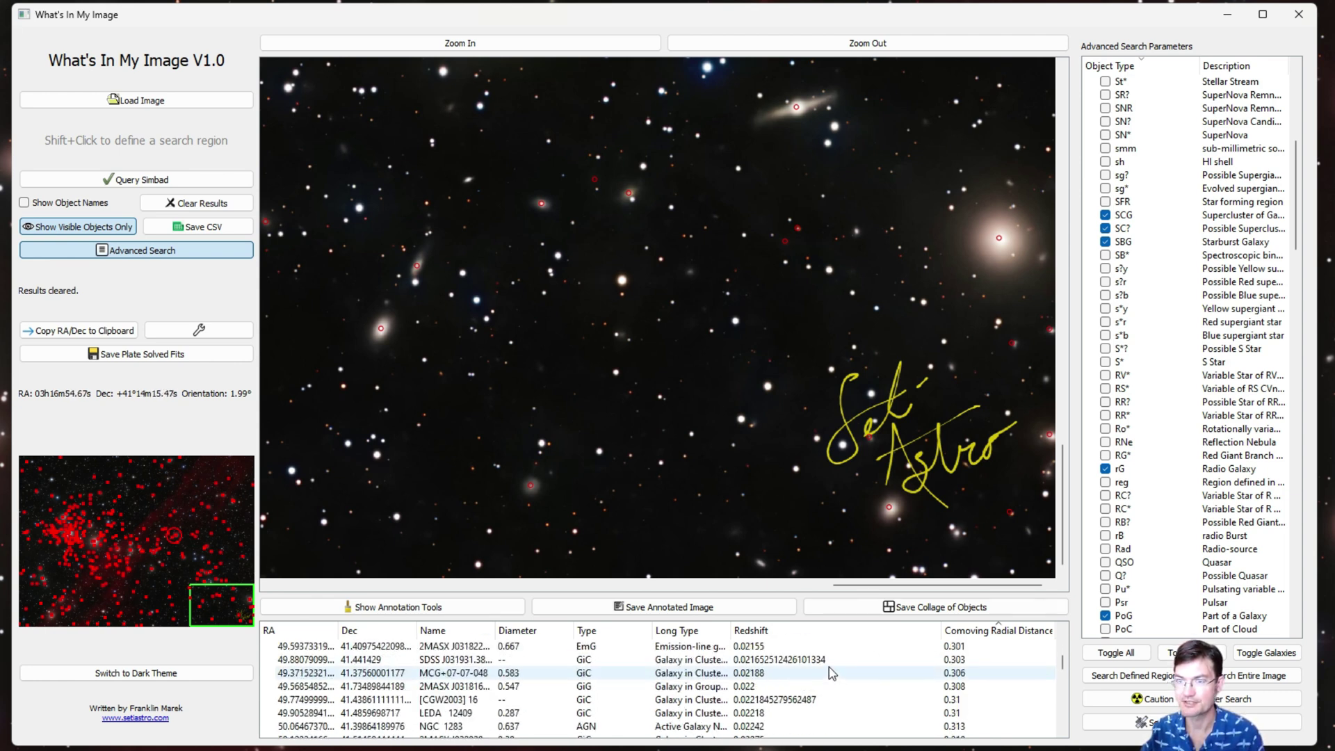
{"action": "scroll", "coordinate": [828, 673], "scroll_direction": "down", "scroll_amount": 10}
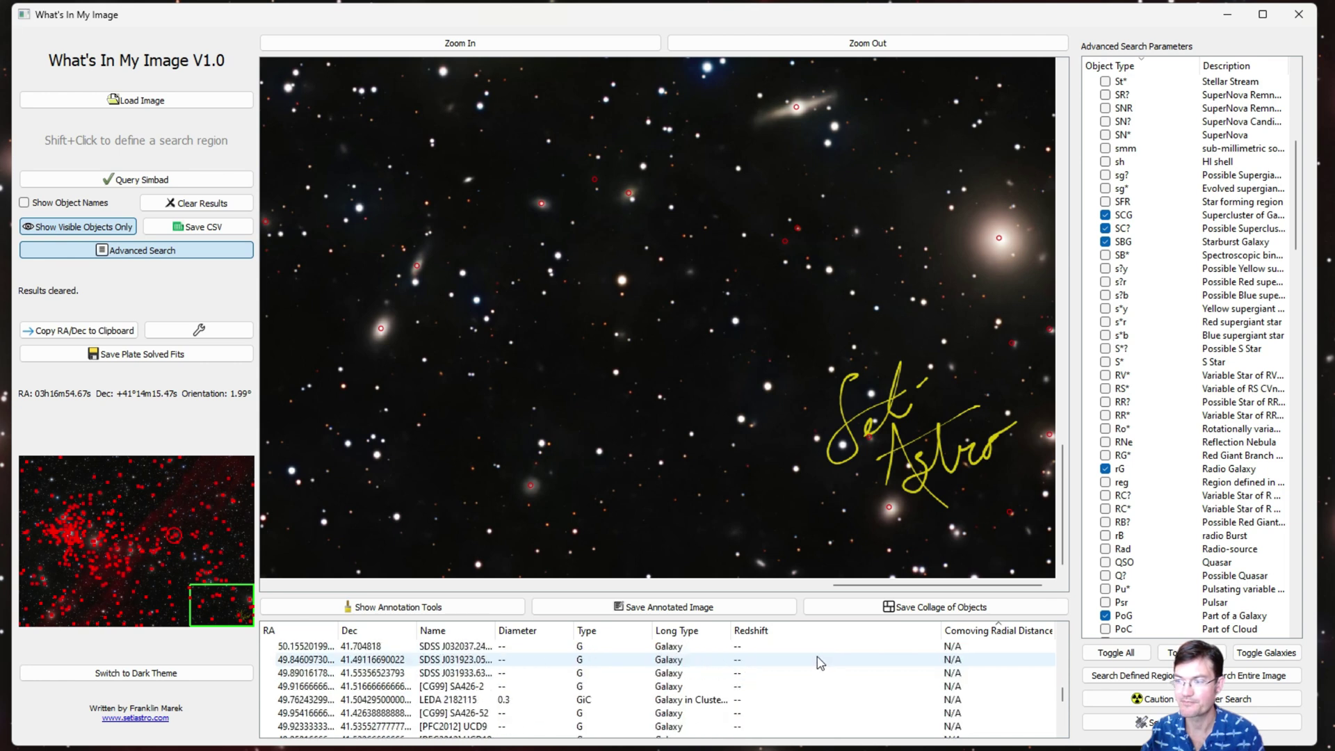
{"action": "scroll", "coordinate": [821, 664], "scroll_direction": "down", "scroll_amount": 10}
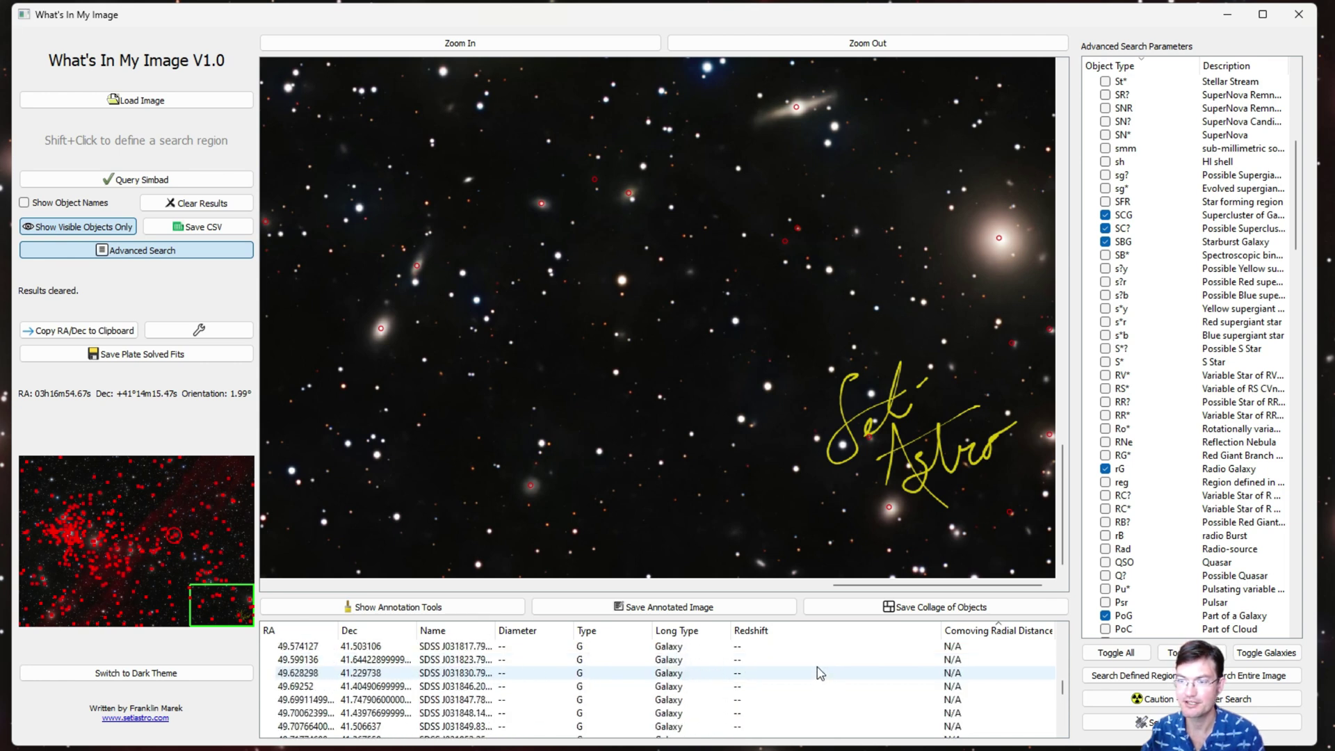
{"action": "scroll", "coordinate": [814, 678], "scroll_direction": "up", "scroll_amount": 10}
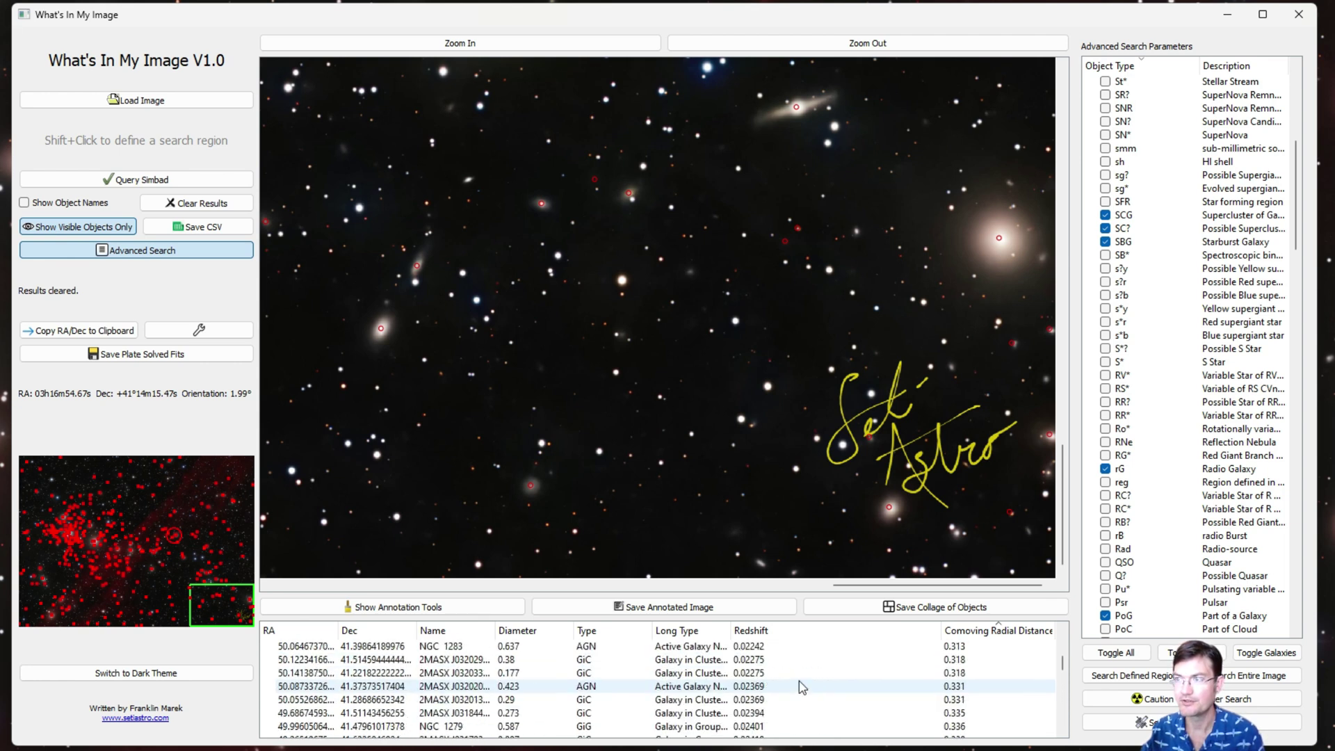
{"action": "left_click", "coordinate": [893, 609]}
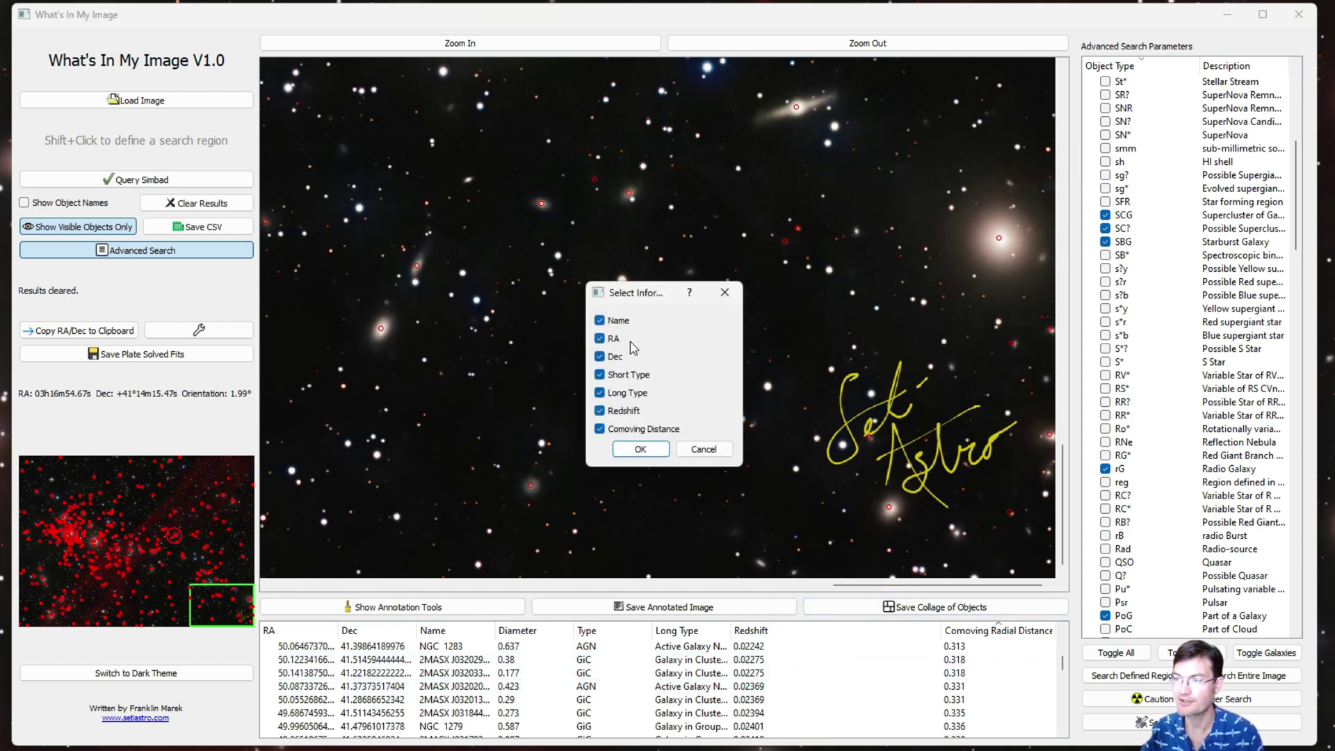
- Untick RA, Dec and Long Type so labels show name, short type, redshift and comoving distance
{"action": "left_click", "coordinate": [604, 339]}
{"action": "left_click", "coordinate": [602, 356]}
{"action": "left_click", "coordinate": [622, 397]}
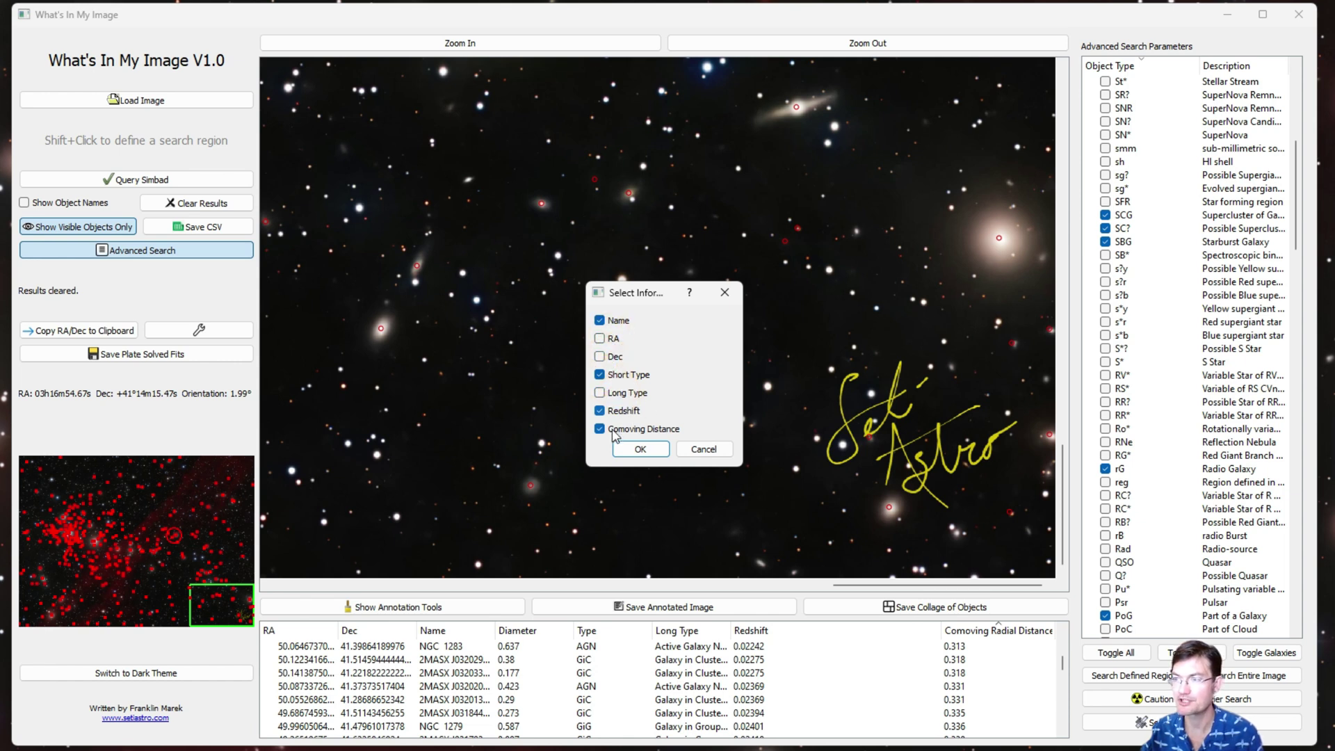
{"action": "left_click", "coordinate": [640, 450]}
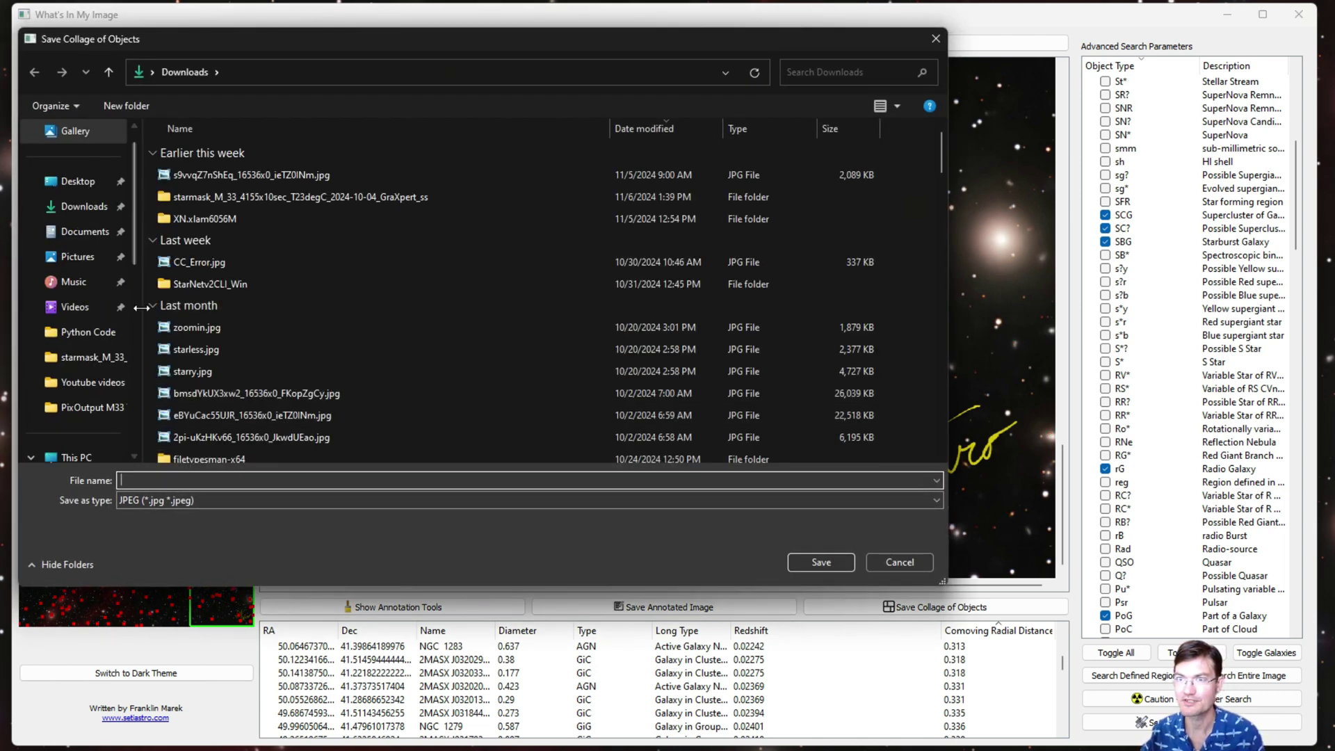
- Save the collage as galaxycollage.png on the Desktop and dismiss the confirmation
{"action": "left_click", "coordinate": [70, 181]}
{"action": "left_click", "coordinate": [239, 502]}
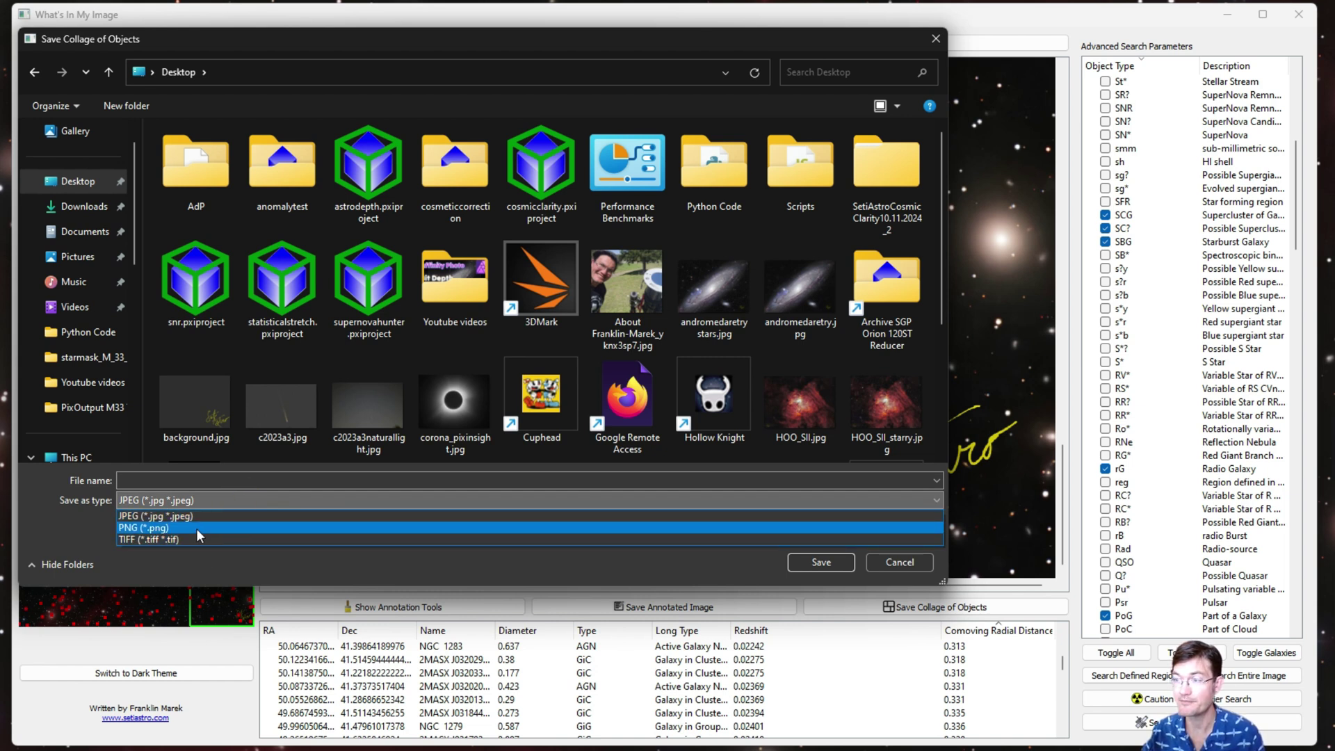
{"action": "left_click", "coordinate": [196, 529]}
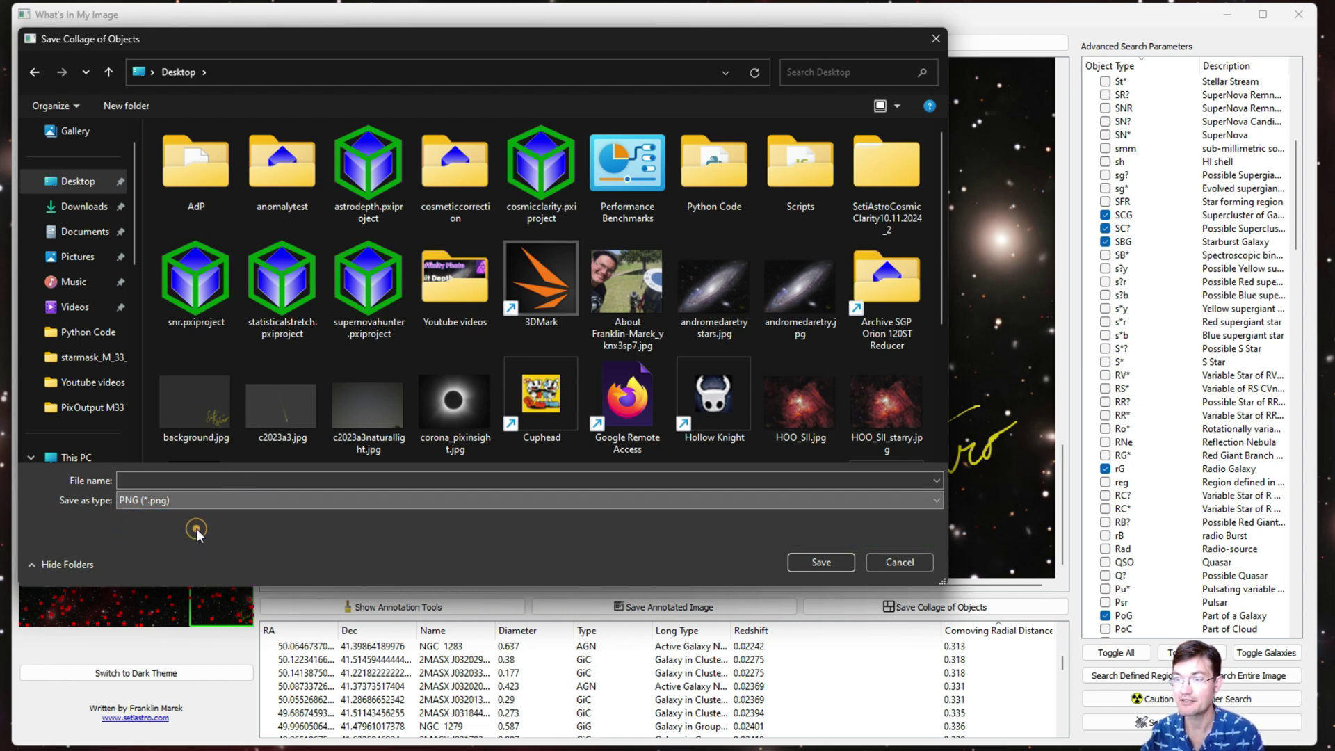
{"action": "left_click", "coordinate": [147, 482]}
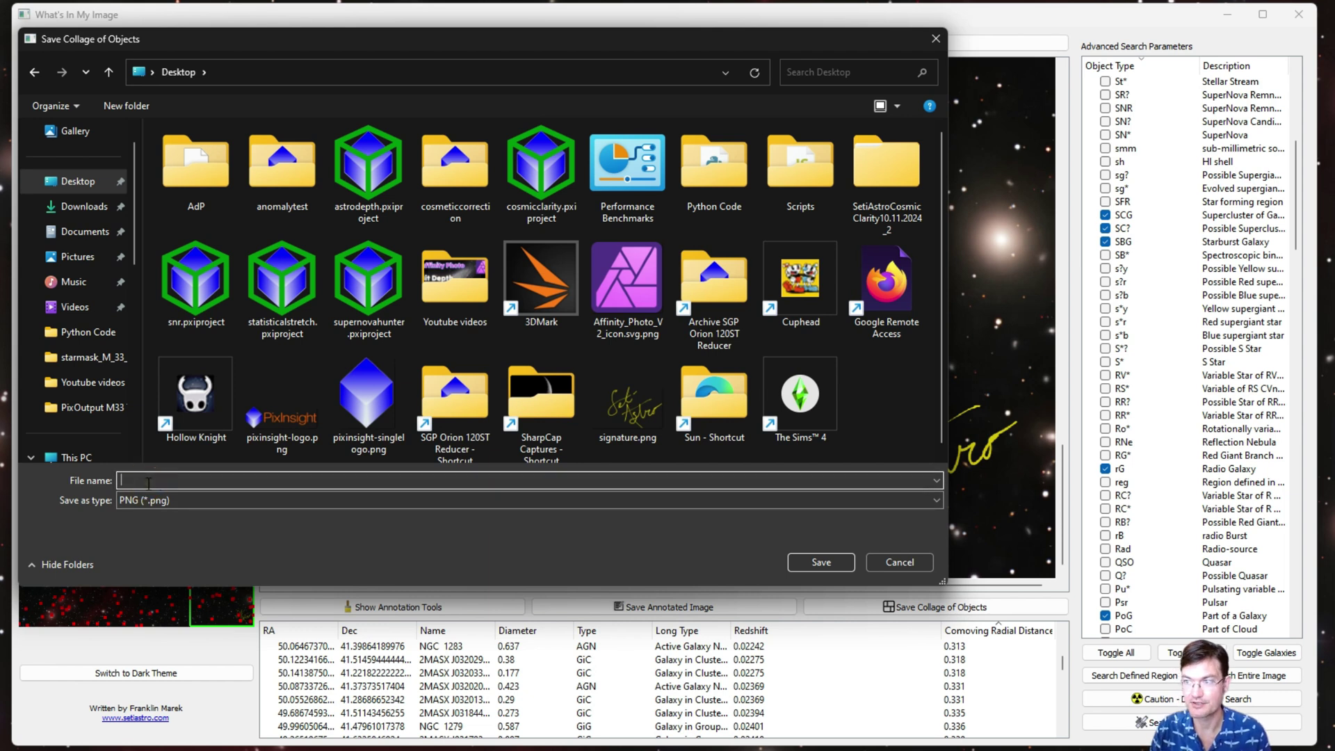
{"action": "type", "text": "galaxycollage"}
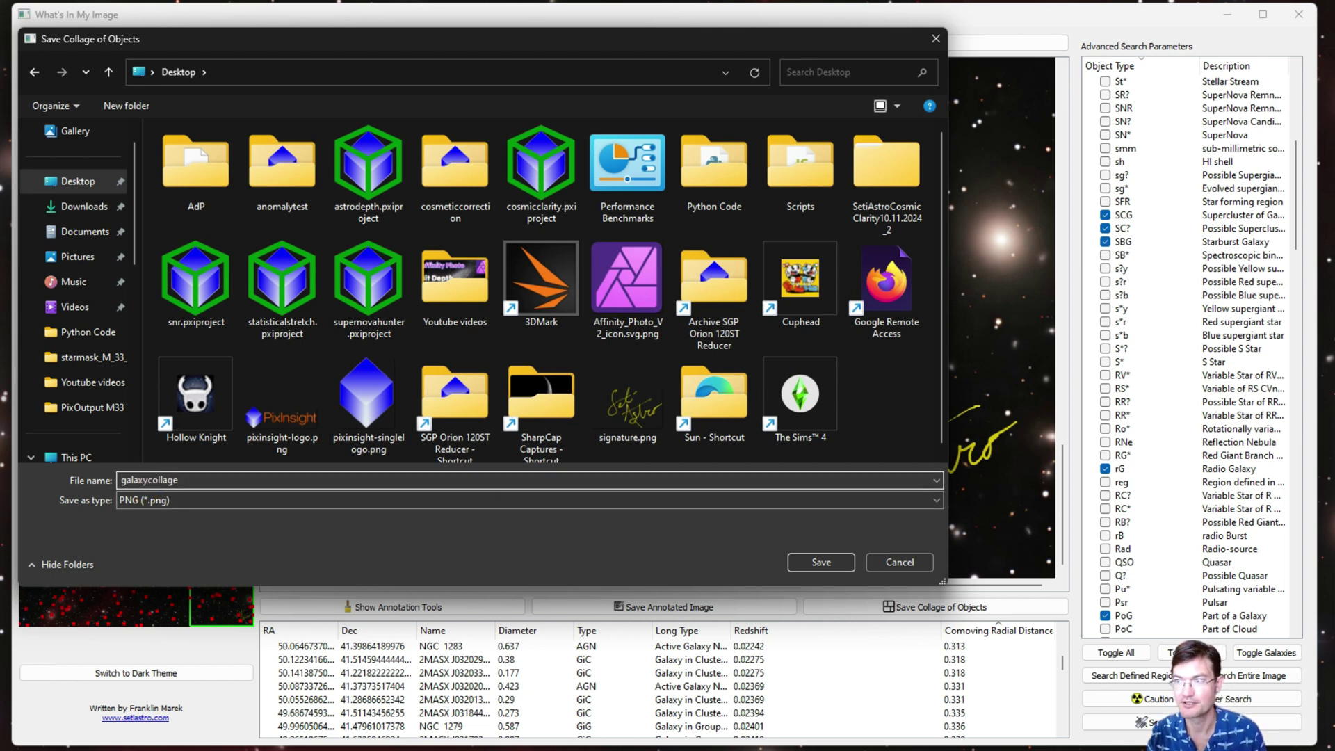
{"action": "key", "text": "Return"}
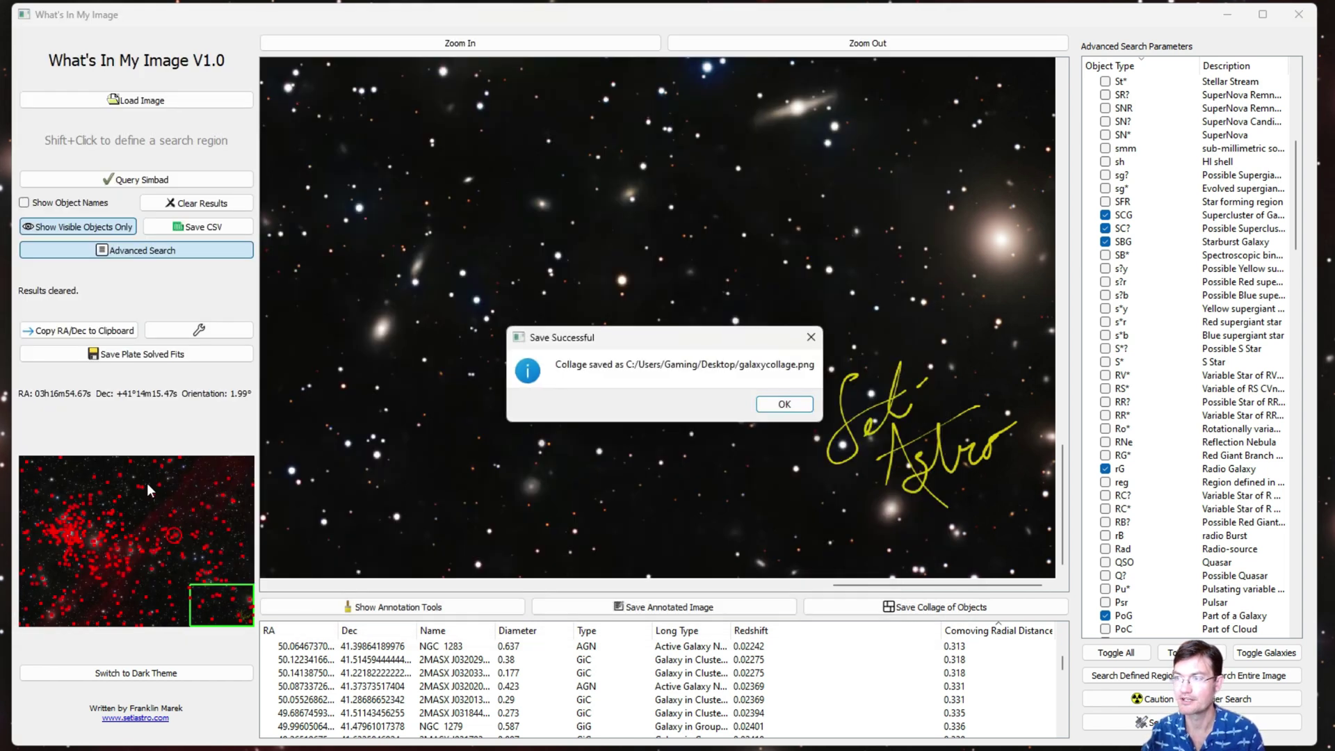
{"action": "left_click", "coordinate": [789, 406]}
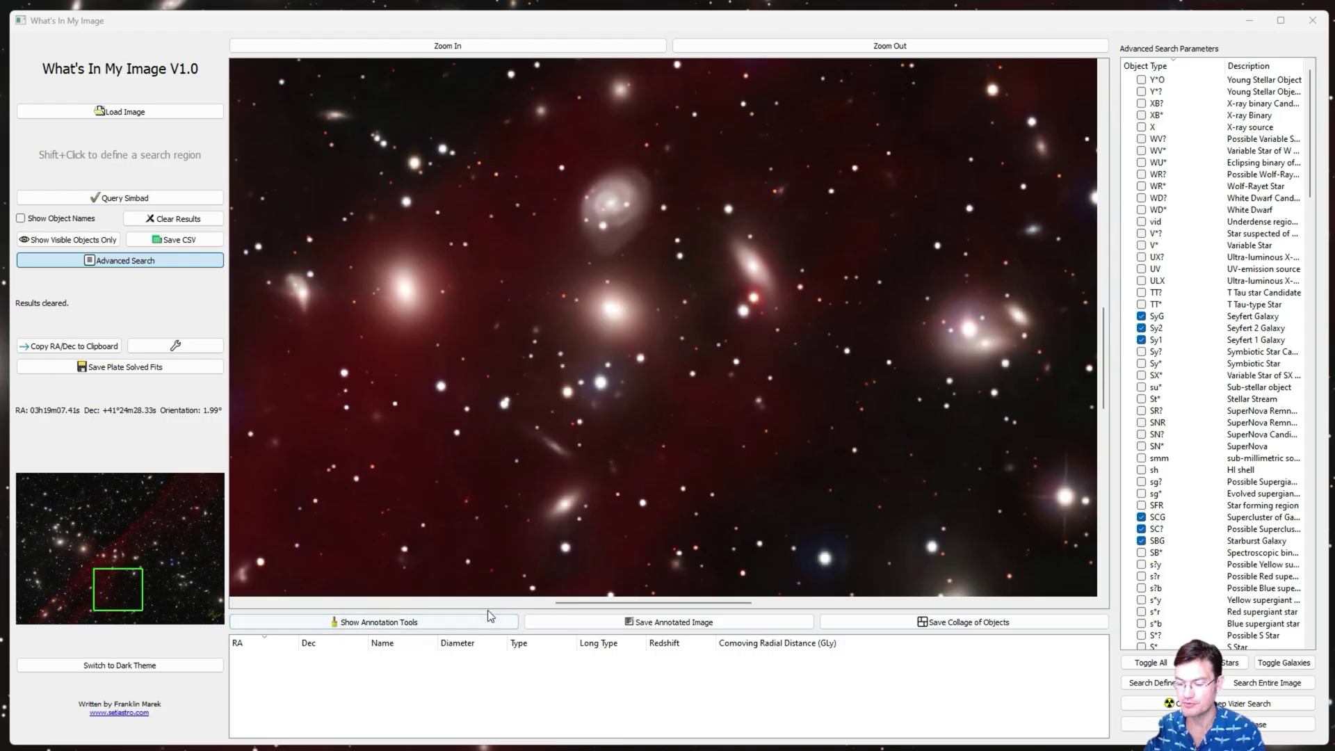
- Circle the galaxy group, list the SIMBAD objects inside it, and recentre the image
{"action": "left_click_drag", "start_coordinate": [646, 265], "coordinate": [770, 432]}
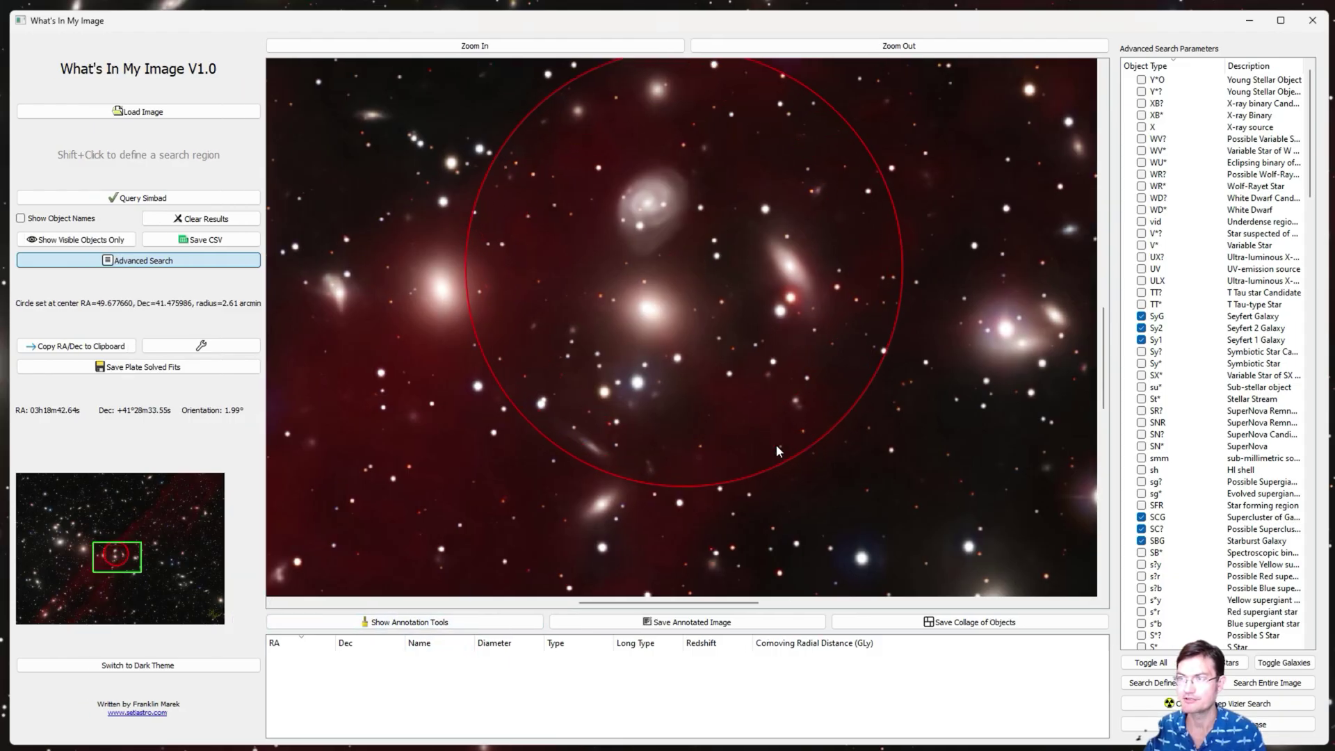
{"action": "left_click", "coordinate": [108, 198]}
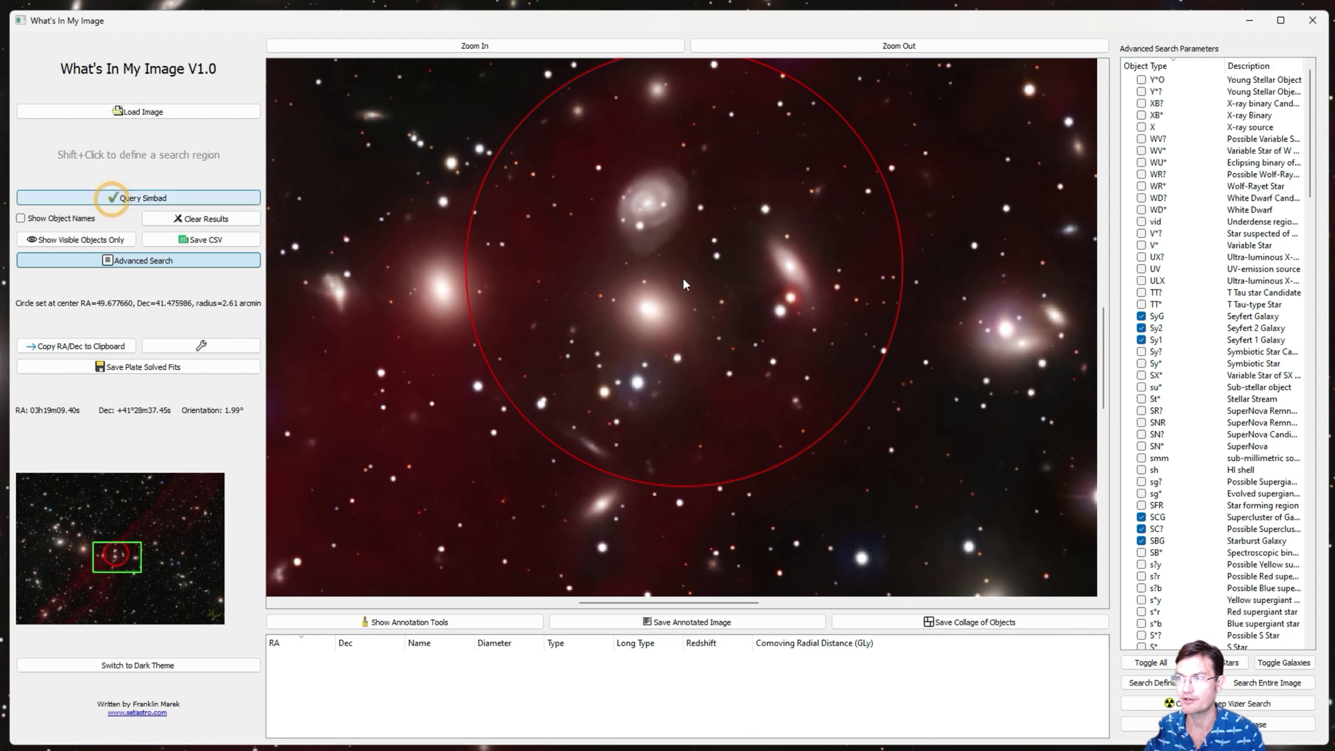
{"action": "left_click", "coordinate": [422, 623]}
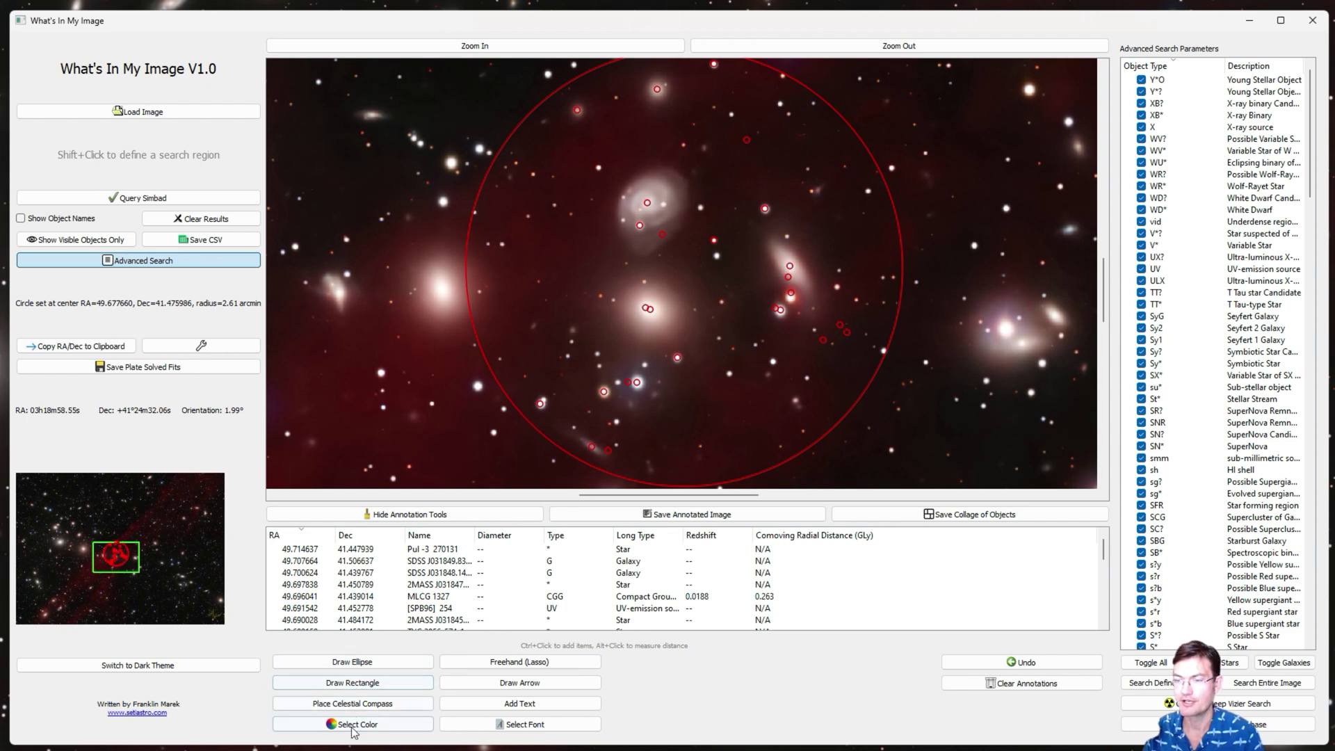
{"action": "mouse_move", "coordinate": [737, 314]}
{"action": "left_mouse_down"}
{"action": "mouse_move", "coordinate": [683, 329]}
{"action": "mouse_move", "coordinate": [701, 323]}
{"action": "left_mouse_up"}
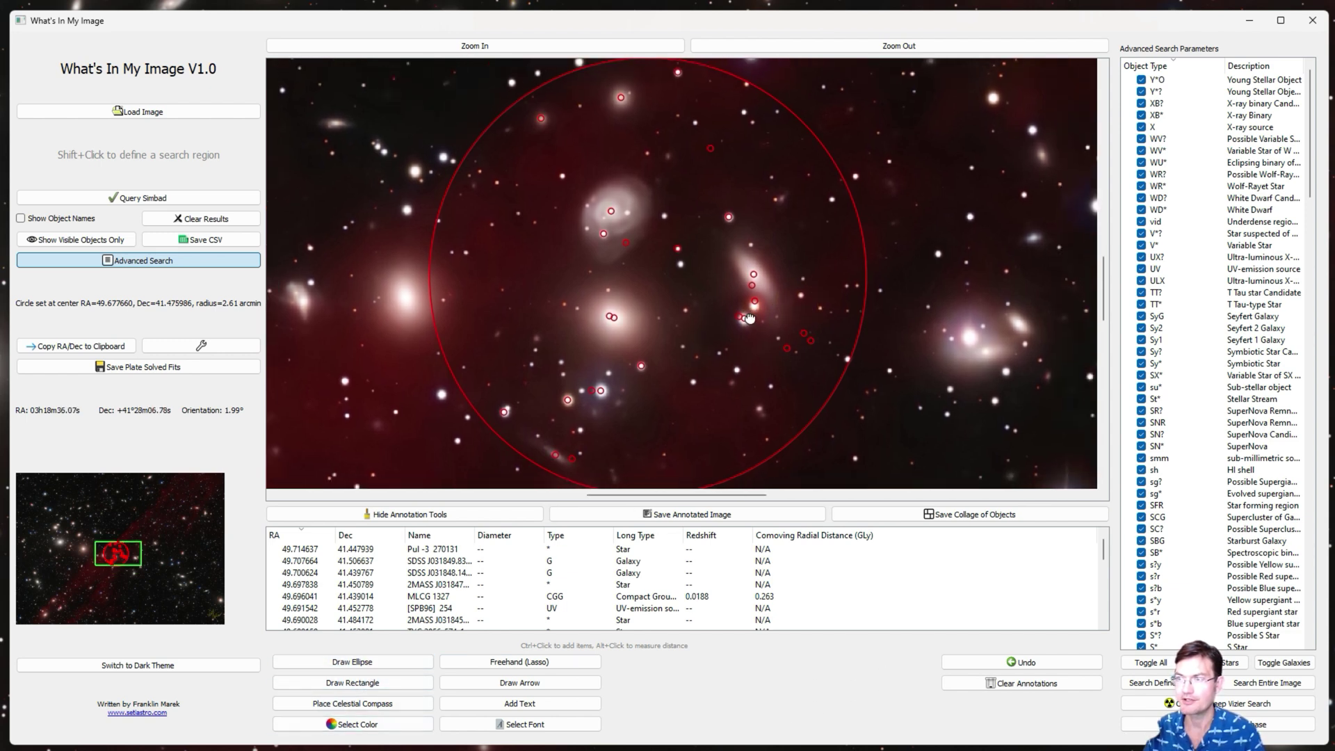
- Set the annotation colour to yellow, leaving the annotation font unchanged
{"action": "left_click", "coordinate": [346, 725]}
{"action": "left_click", "coordinate": [642, 331]}
{"action": "left_click", "coordinate": [759, 510]}
{"action": "left_click", "coordinate": [500, 726]}
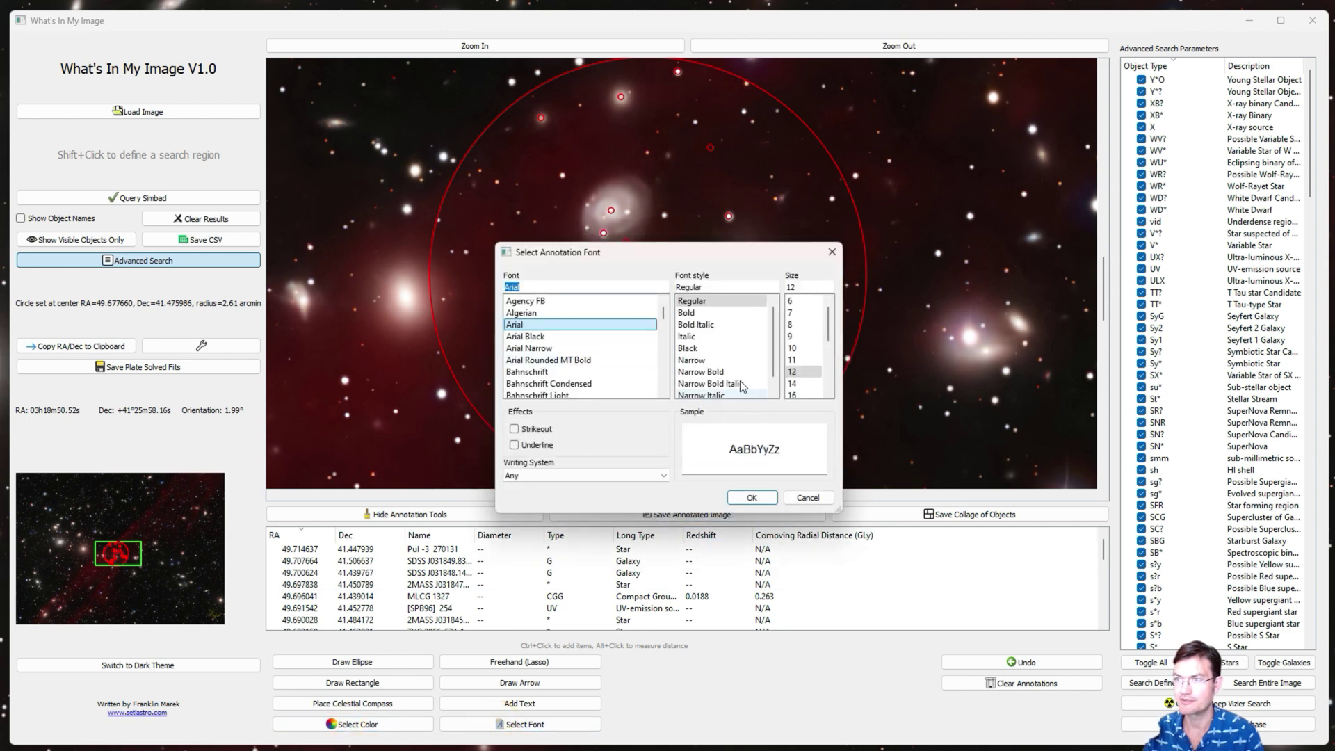
{"action": "left_click", "coordinate": [807, 498]}
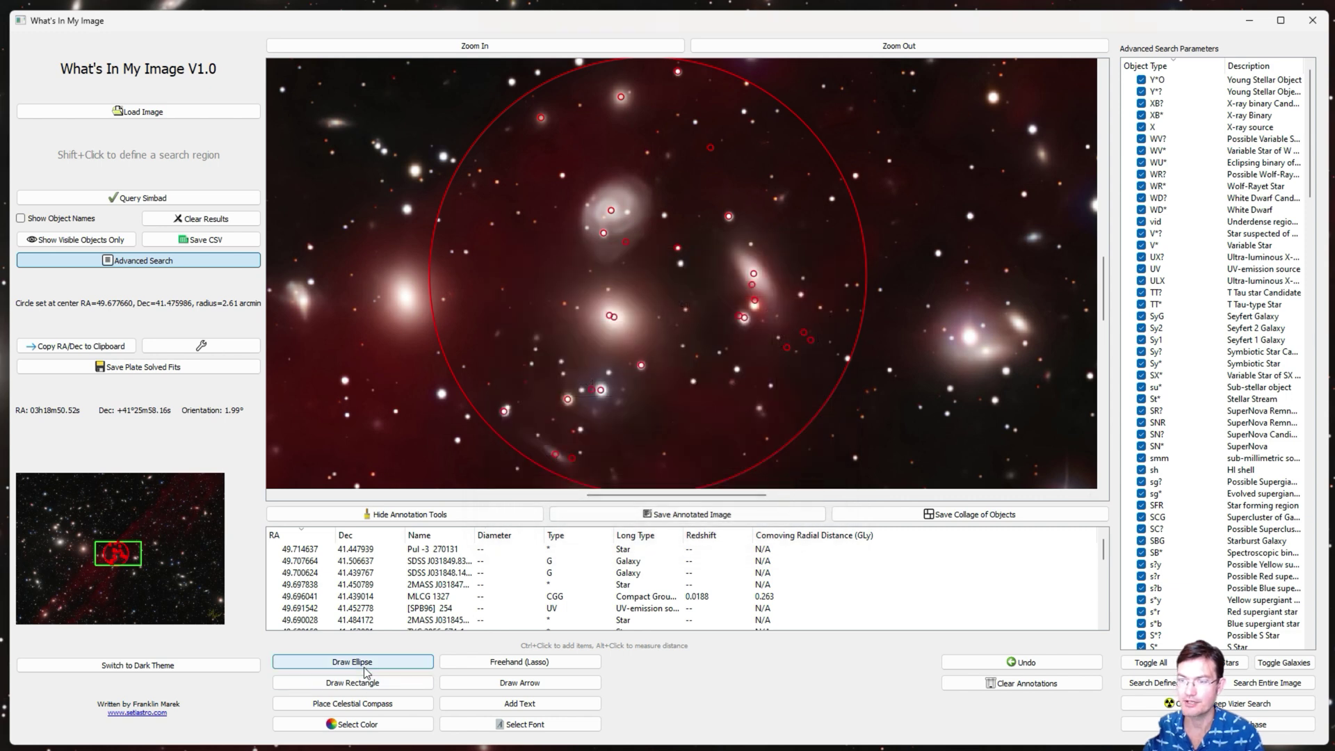
- Circle the bright galaxy left of the cluster with an ellipse, then draw a trial red arrow pointing at it
{"action": "left_click", "coordinate": [364, 666]}
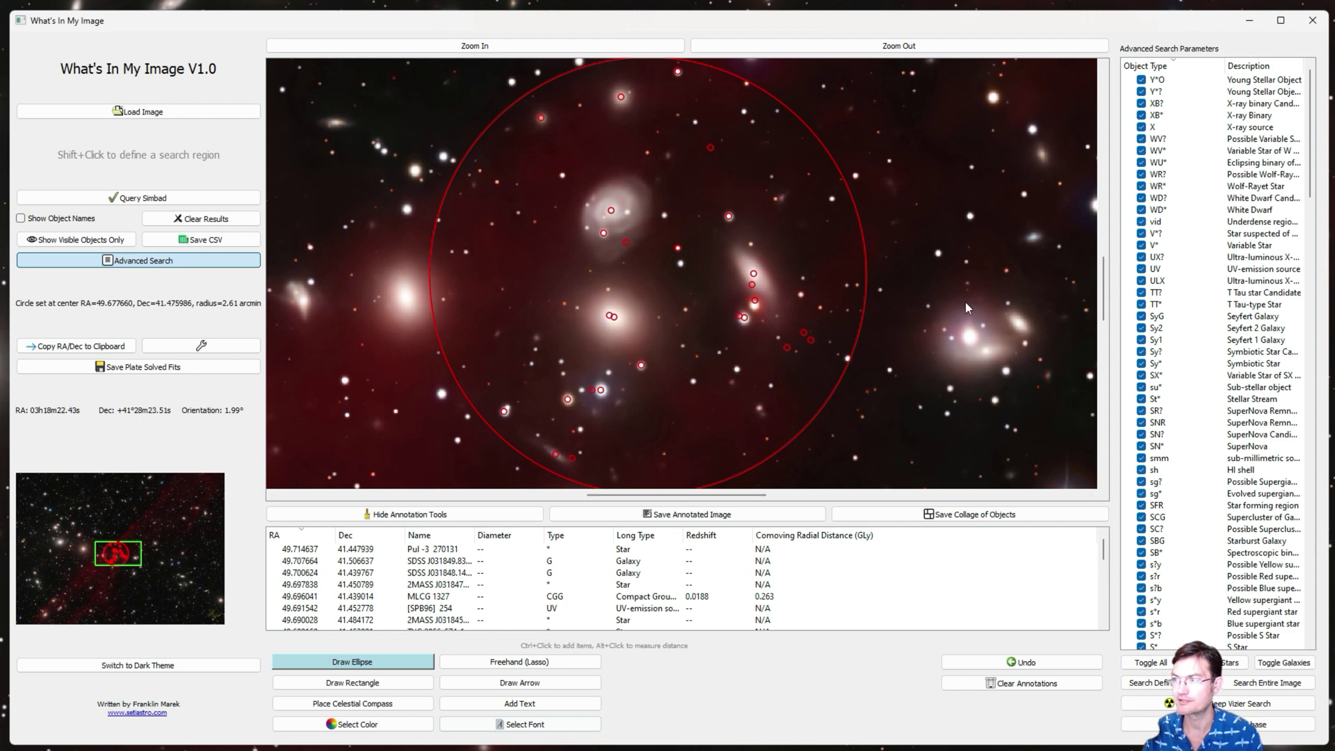
{"action": "left_click_drag", "start_coordinate": [352, 245], "coordinate": [457, 345]}
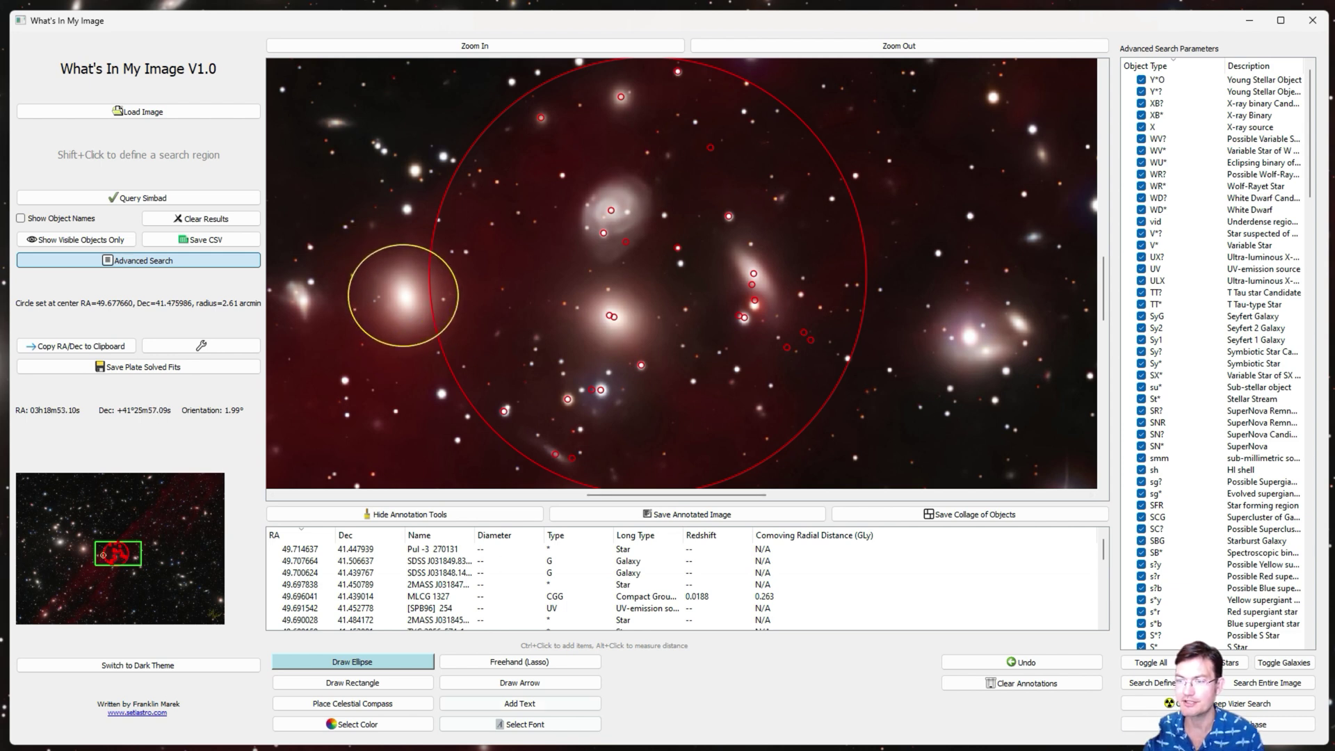
{"action": "left_click", "coordinate": [343, 725]}
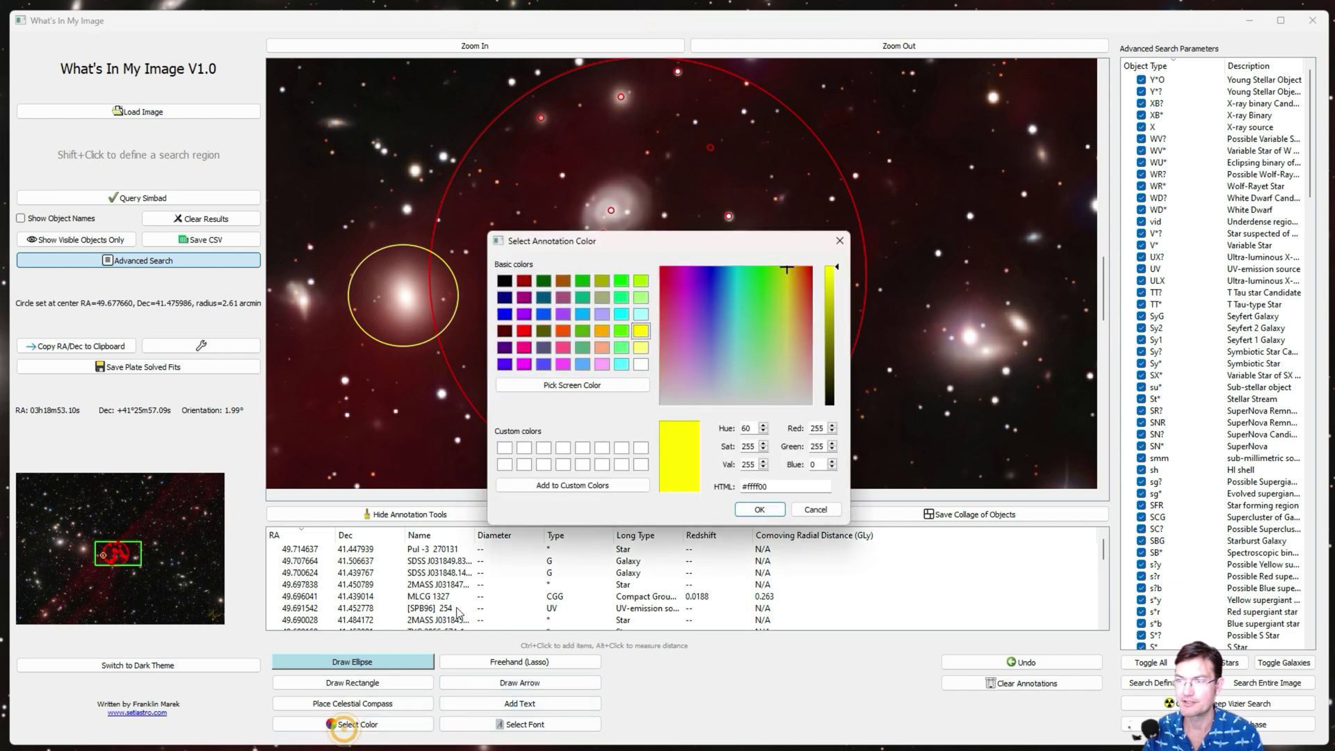
{"action": "left_click", "coordinate": [524, 330]}
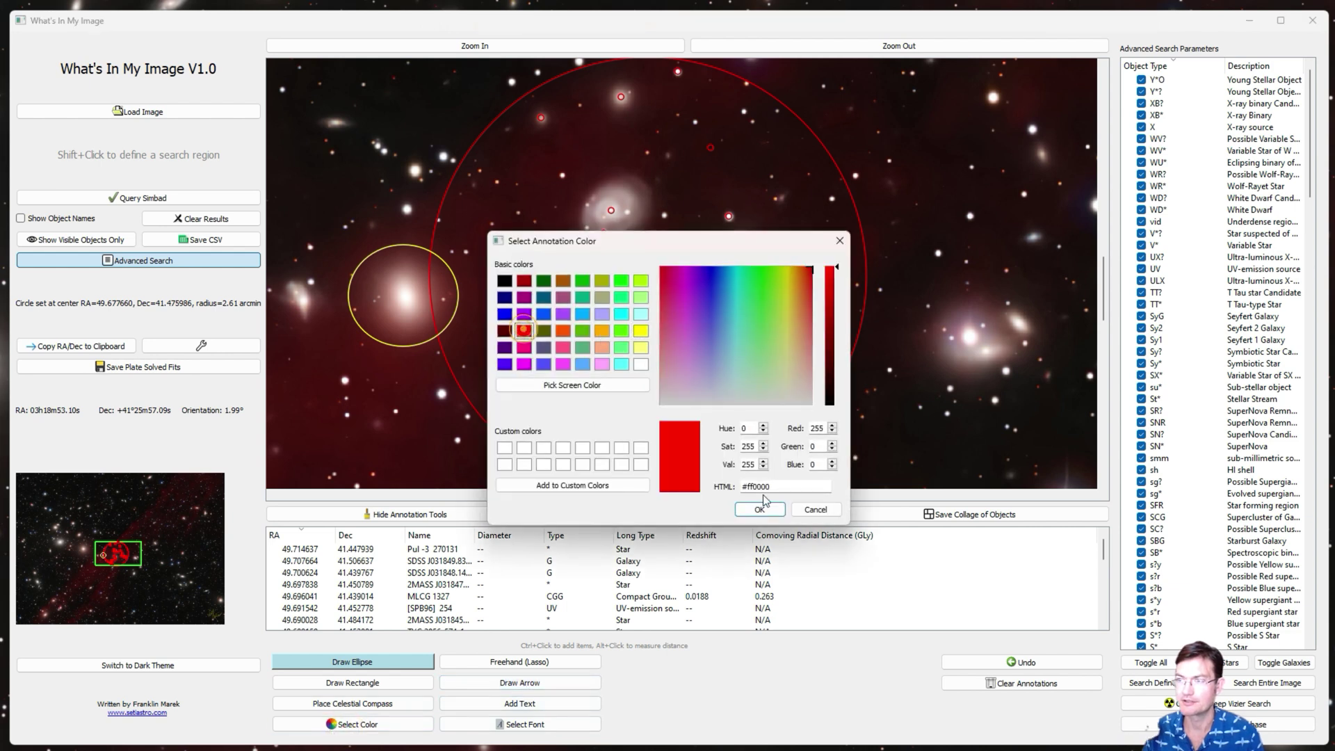
{"action": "left_click", "coordinate": [758, 509]}
{"action": "left_click", "coordinate": [534, 682]}
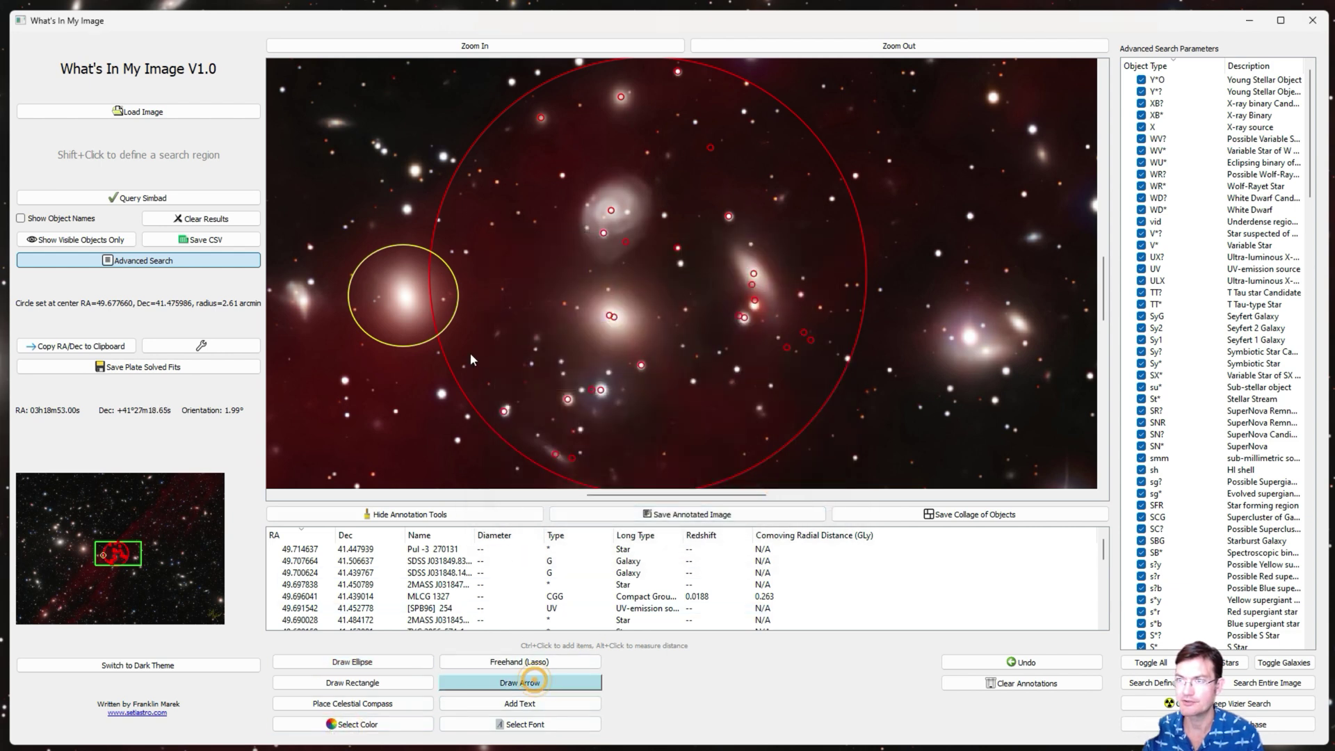
{"action": "left_click_drag", "start_coordinate": [377, 224], "coordinate": [404, 283]}
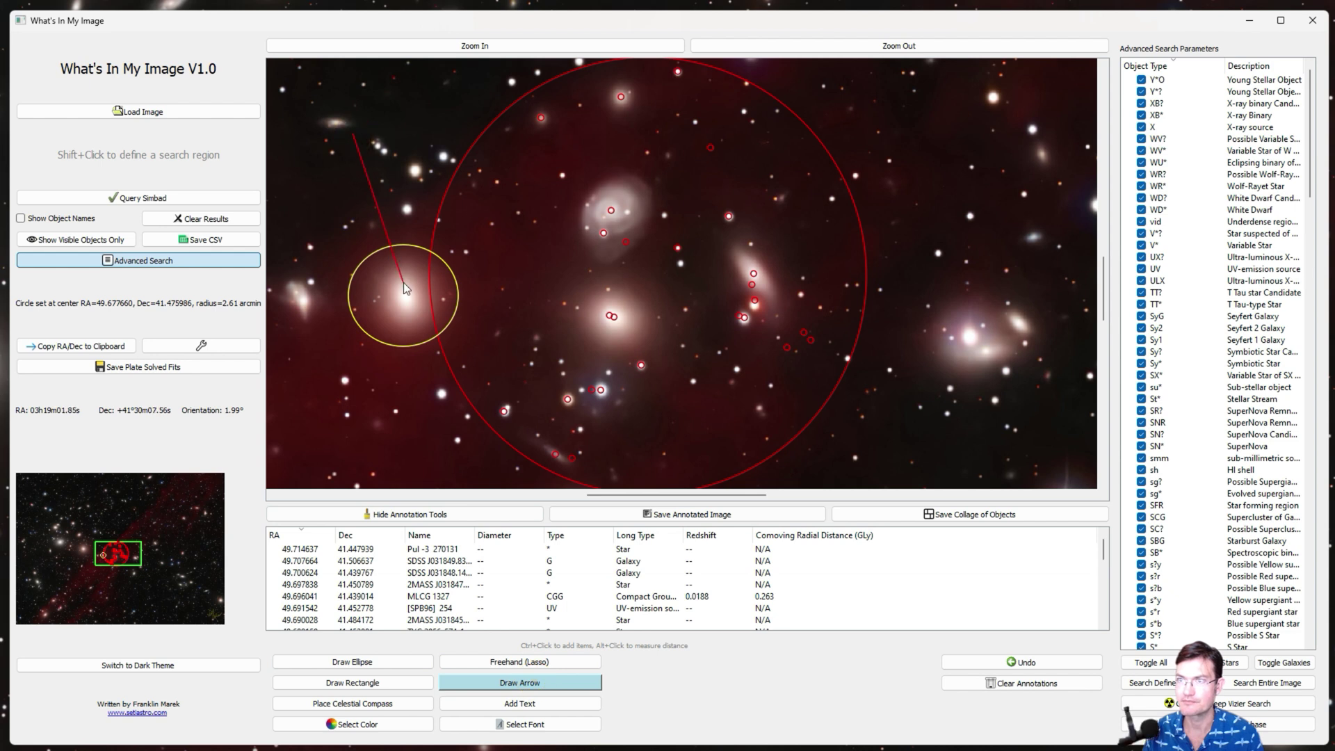
- Add a 'Mystery Object' text label near the top, then undo it
{"action": "left_click", "coordinate": [525, 706]}
{"action": "left_click", "coordinate": [349, 110]}
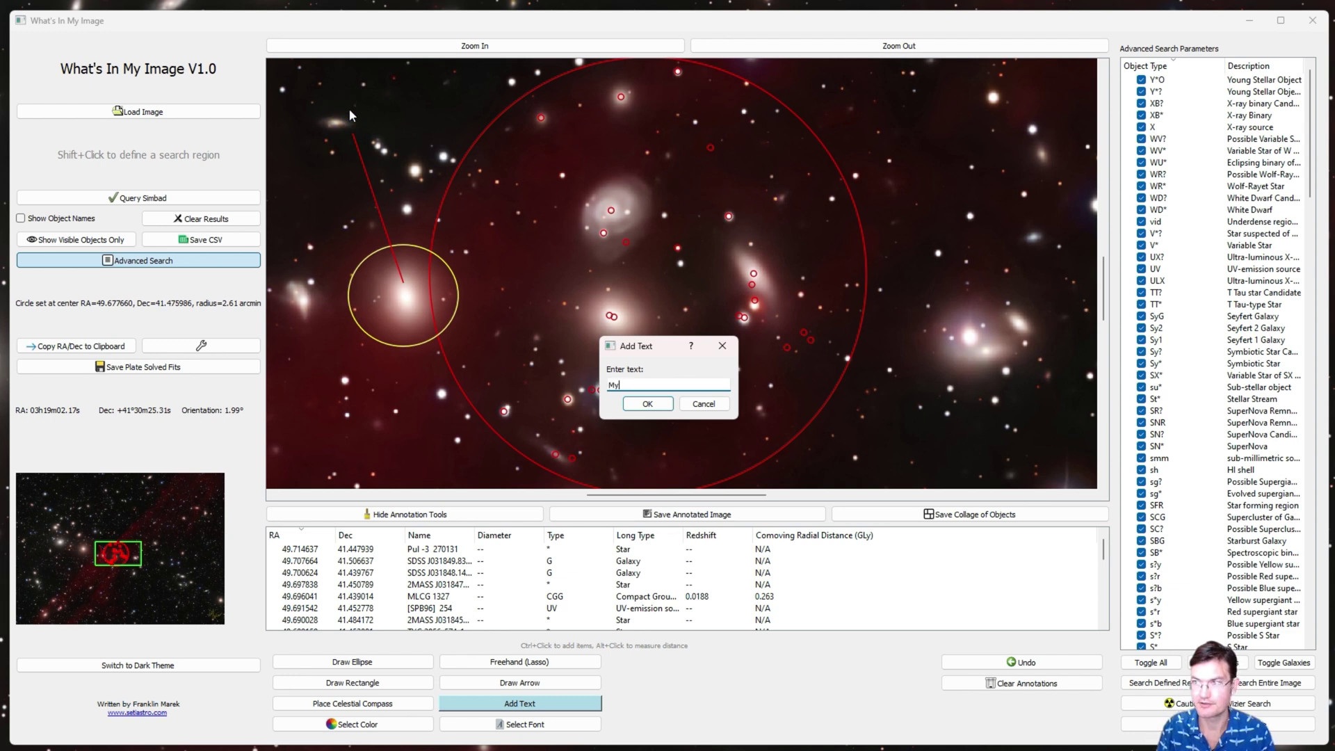
{"action": "type", "text": "Mystery Object"}
{"action": "key", "text": "Return"}
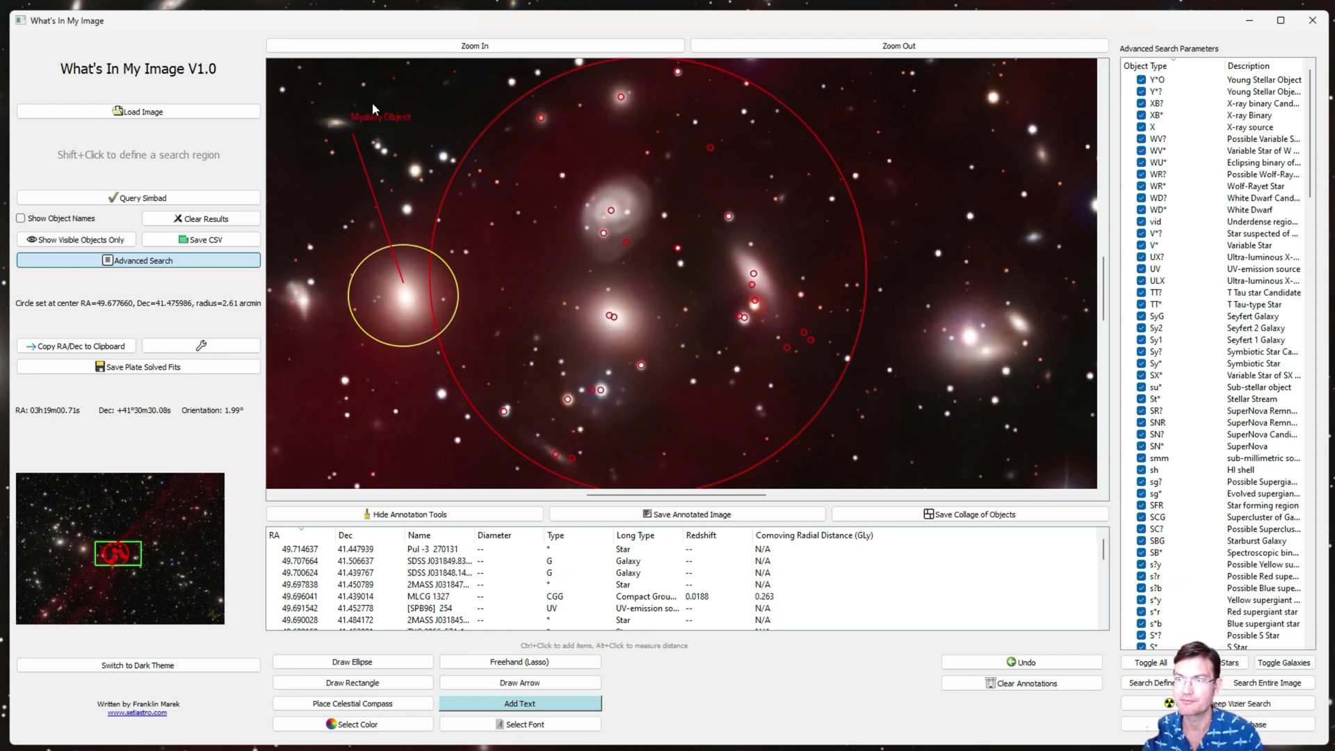
{"action": "left_click", "coordinate": [1008, 664]}
- Undo the red arrow and place a north/east celestial compass near the image's top-left
{"action": "left_click", "coordinate": [1008, 664]}
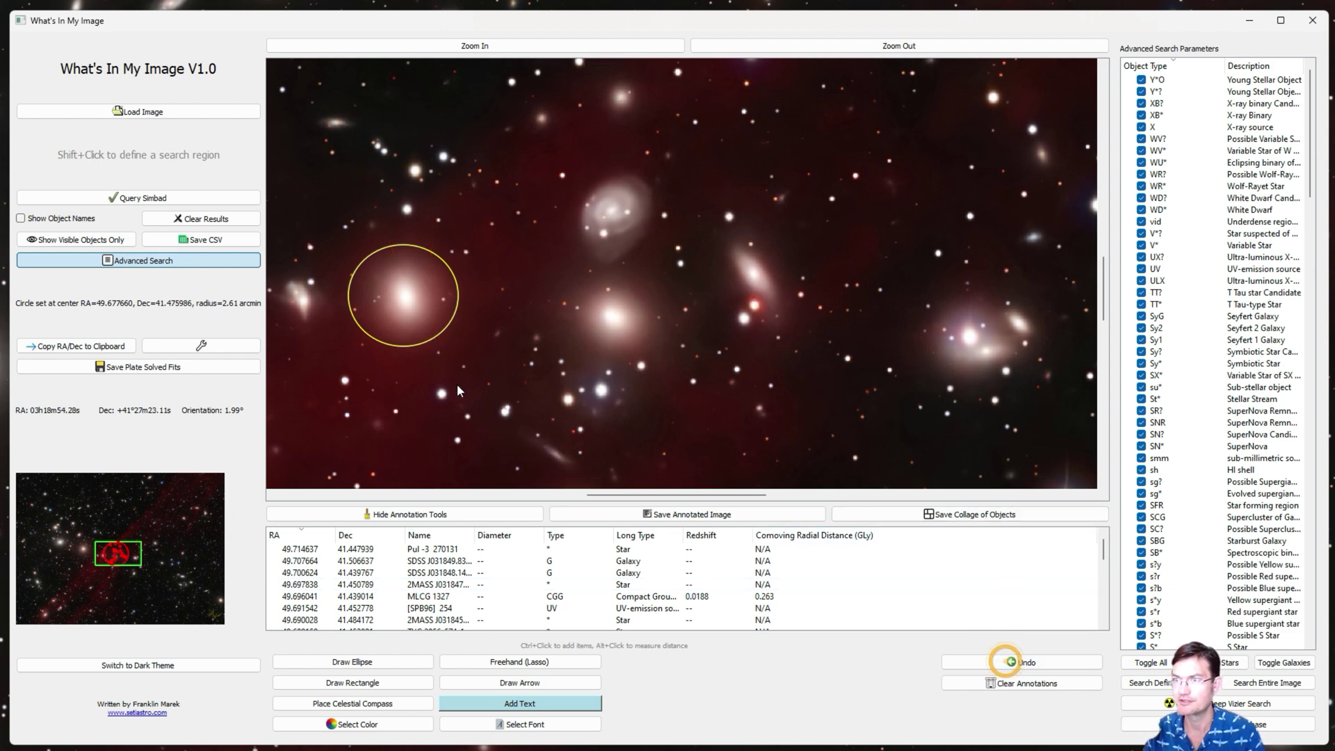
{"action": "left_click_drag", "start_coordinate": [727, 349], "coordinate": [762, 377]}
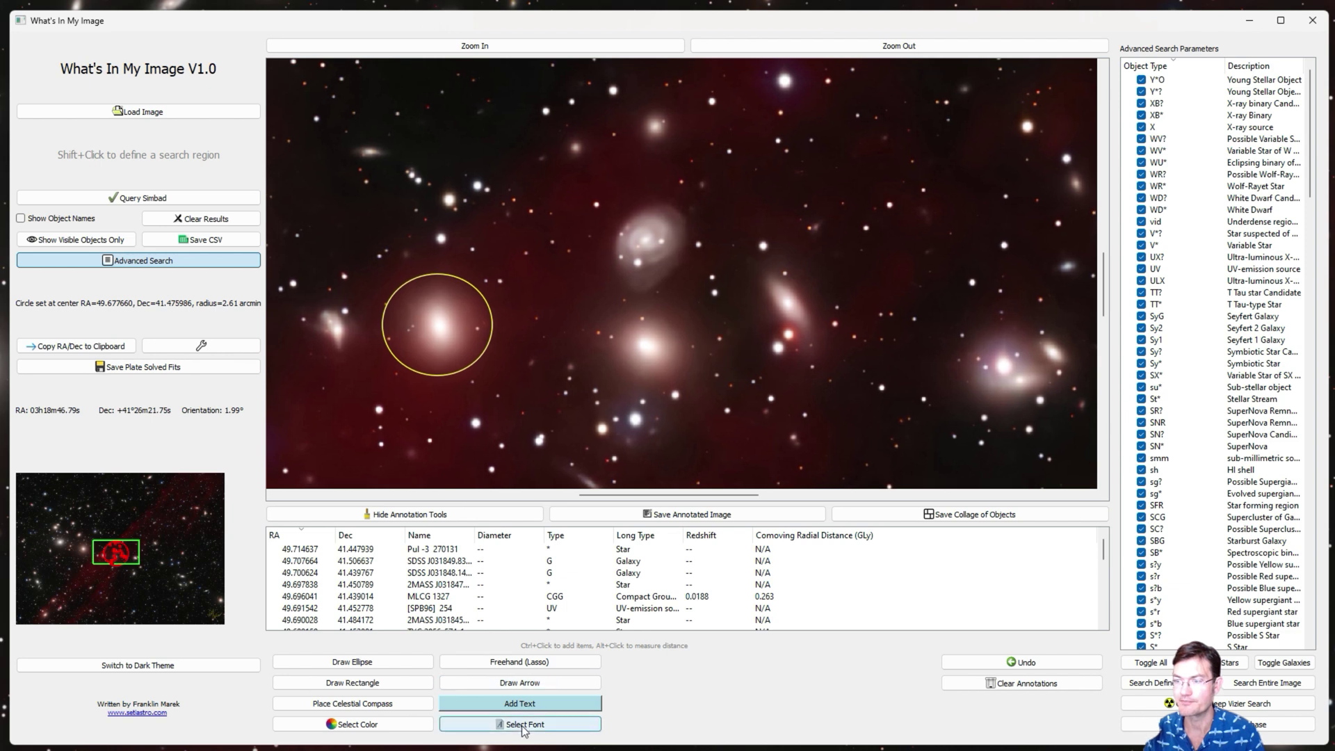
{"action": "left_click", "coordinate": [374, 705]}
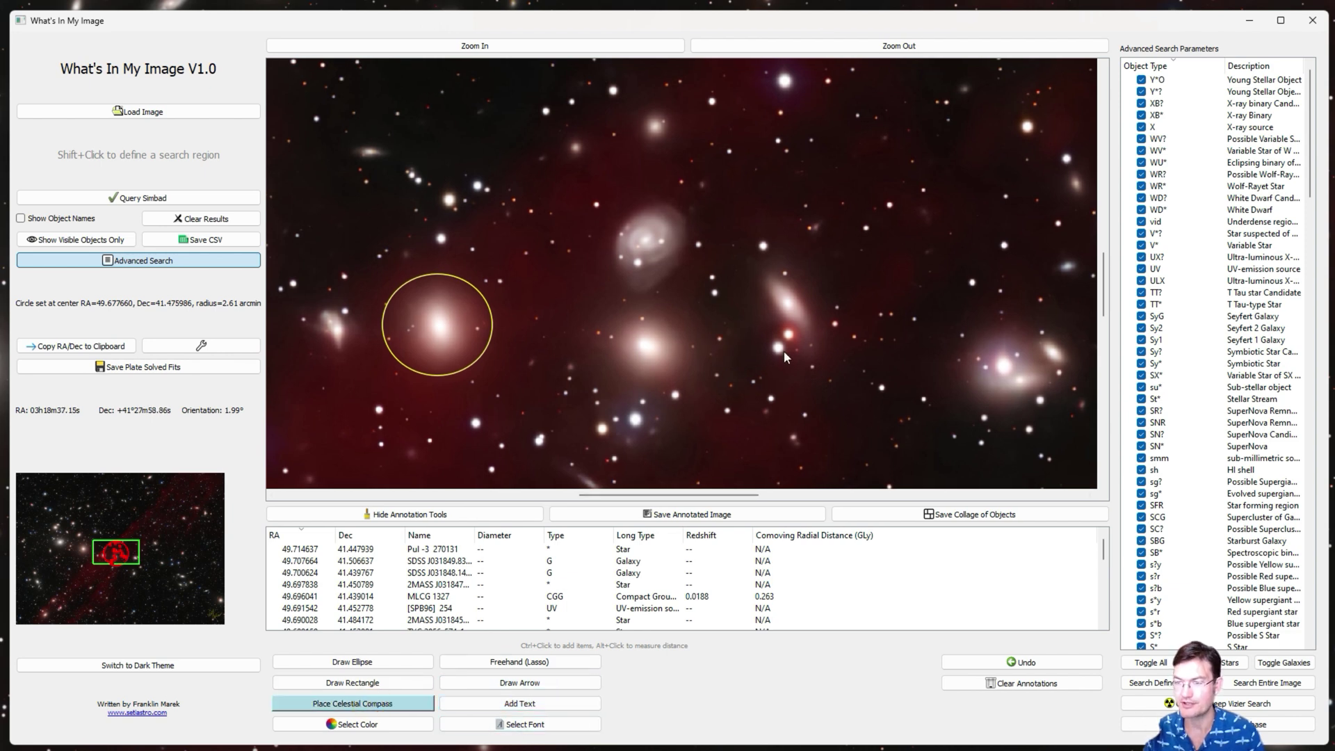
{"action": "left_click", "coordinate": [433, 132]}
{"action": "scroll", "coordinate": [398, 121], "scroll_direction": "up", "scroll_amount": 3}
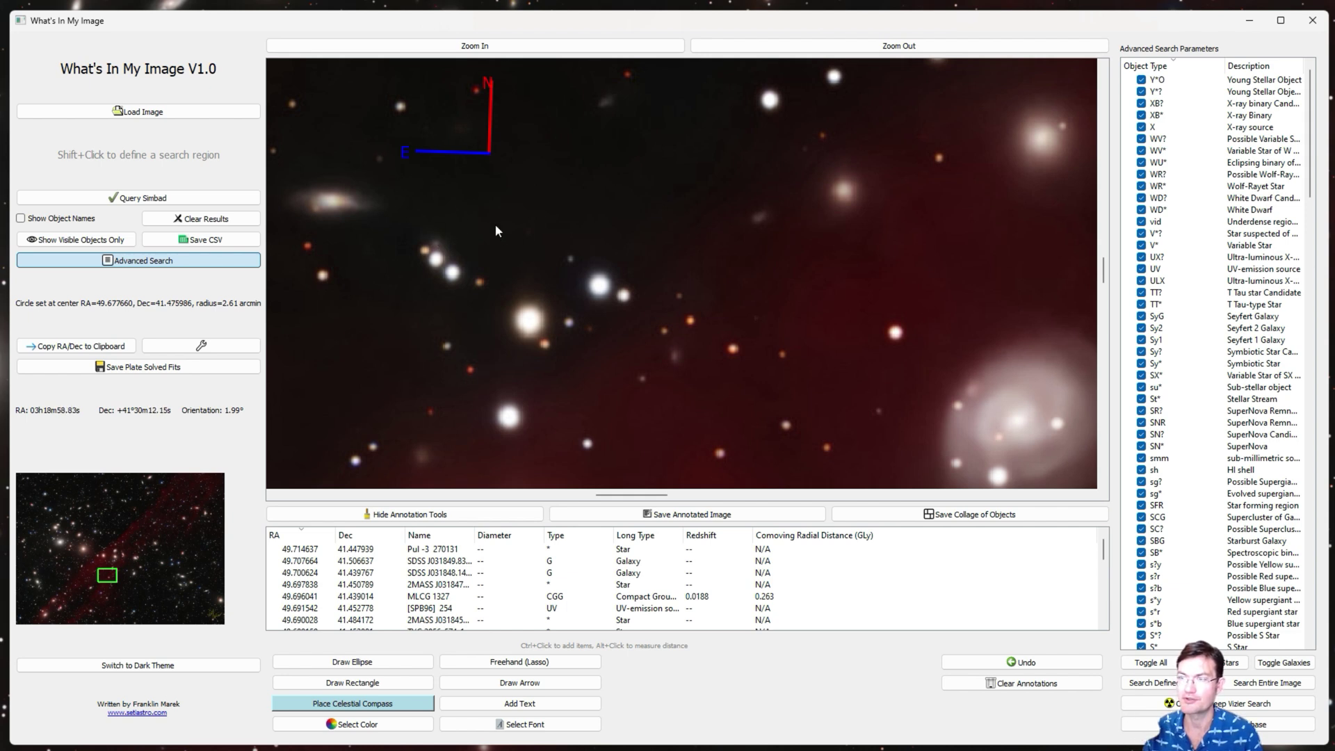
{"action": "scroll", "coordinate": [500, 237], "scroll_direction": "down", "scroll_amount": 4}
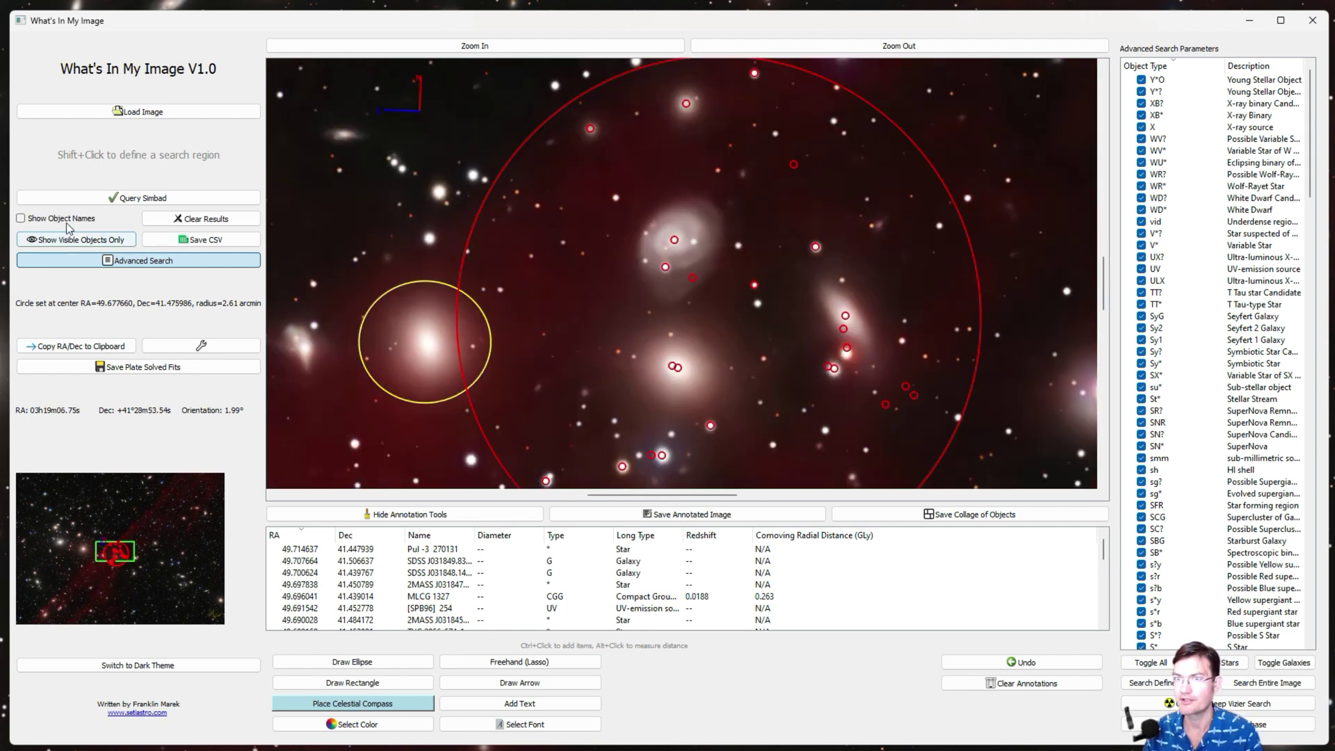
- Show the found objects' names on the image and begin saving the annotated image
{"action": "left_click", "coordinate": [21, 218]}
{"action": "left_click_drag", "start_coordinate": [561, 291], "coordinate": [550, 326]}
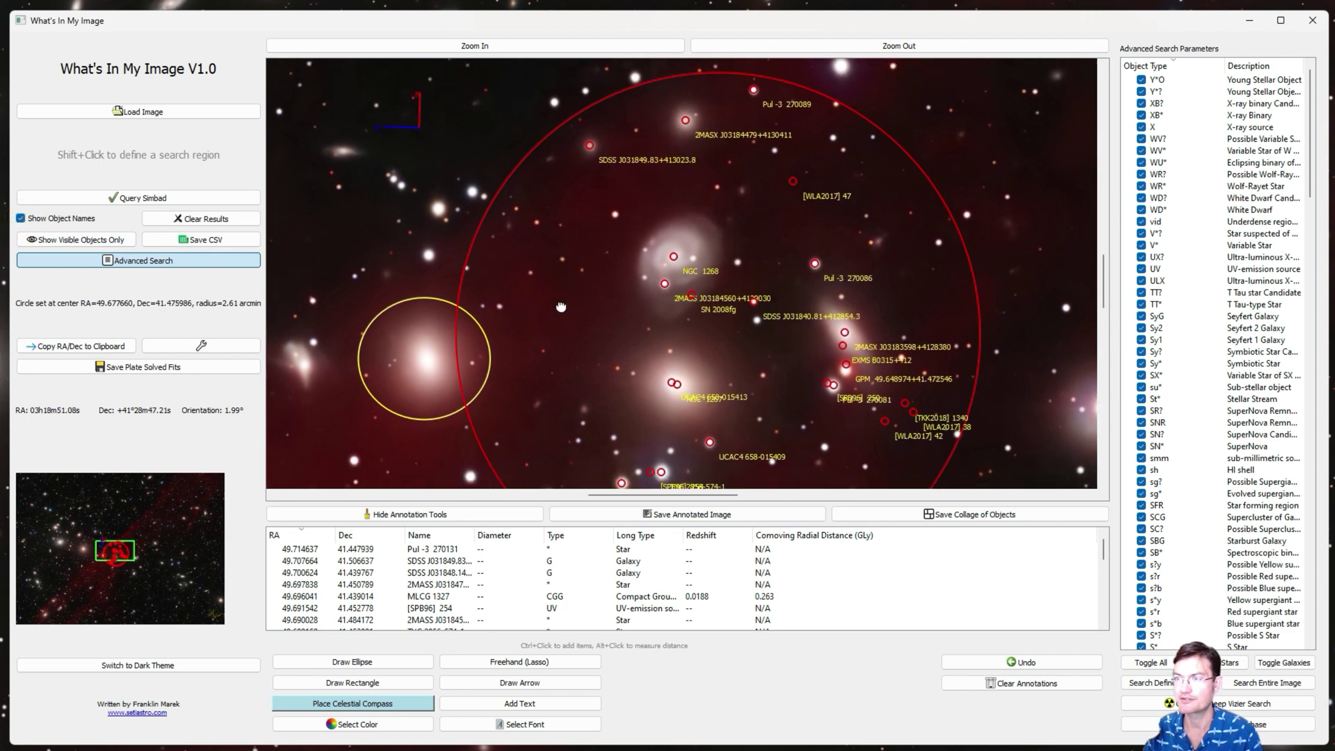
{"action": "left_click_drag", "start_coordinate": [560, 306], "coordinate": [566, 307]}
{"action": "left_click", "coordinate": [702, 523]}
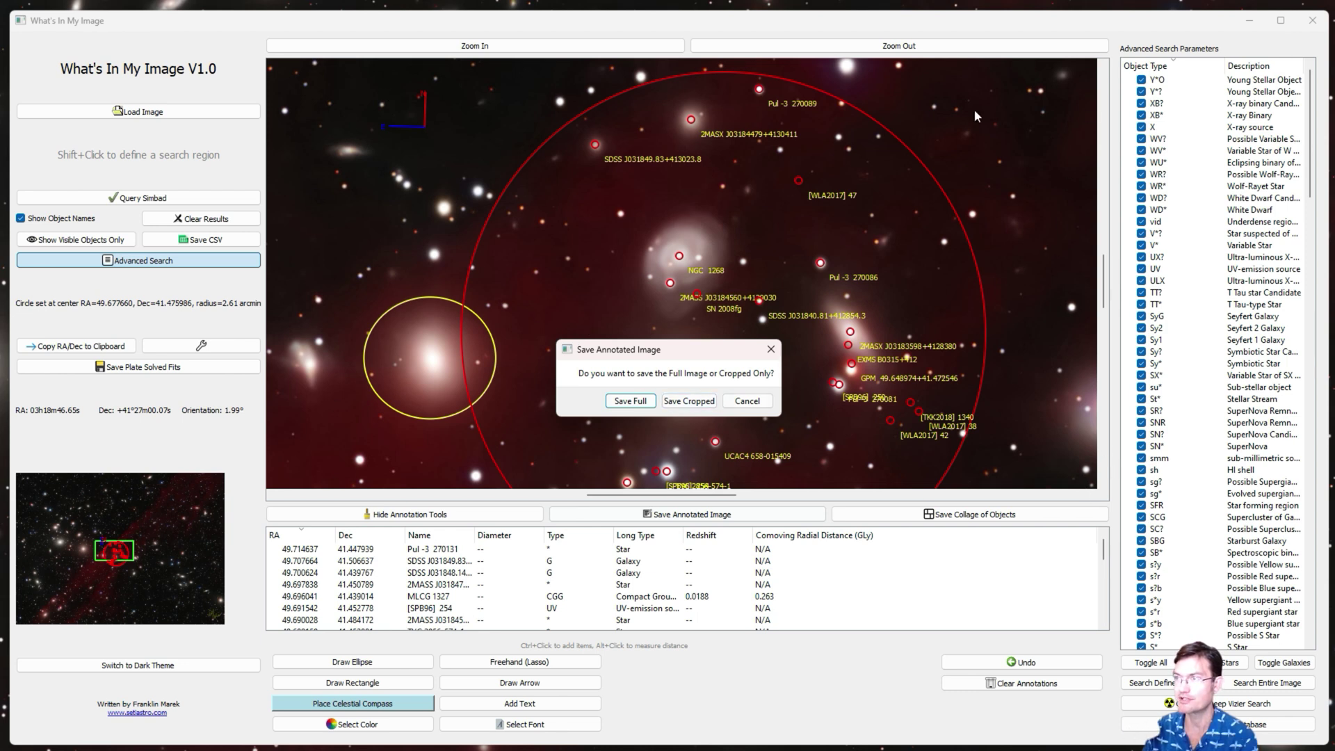
- Save only the cropped annotated view as 'cropped view' and dismiss the confirmation
{"action": "left_click", "coordinate": [698, 403]}
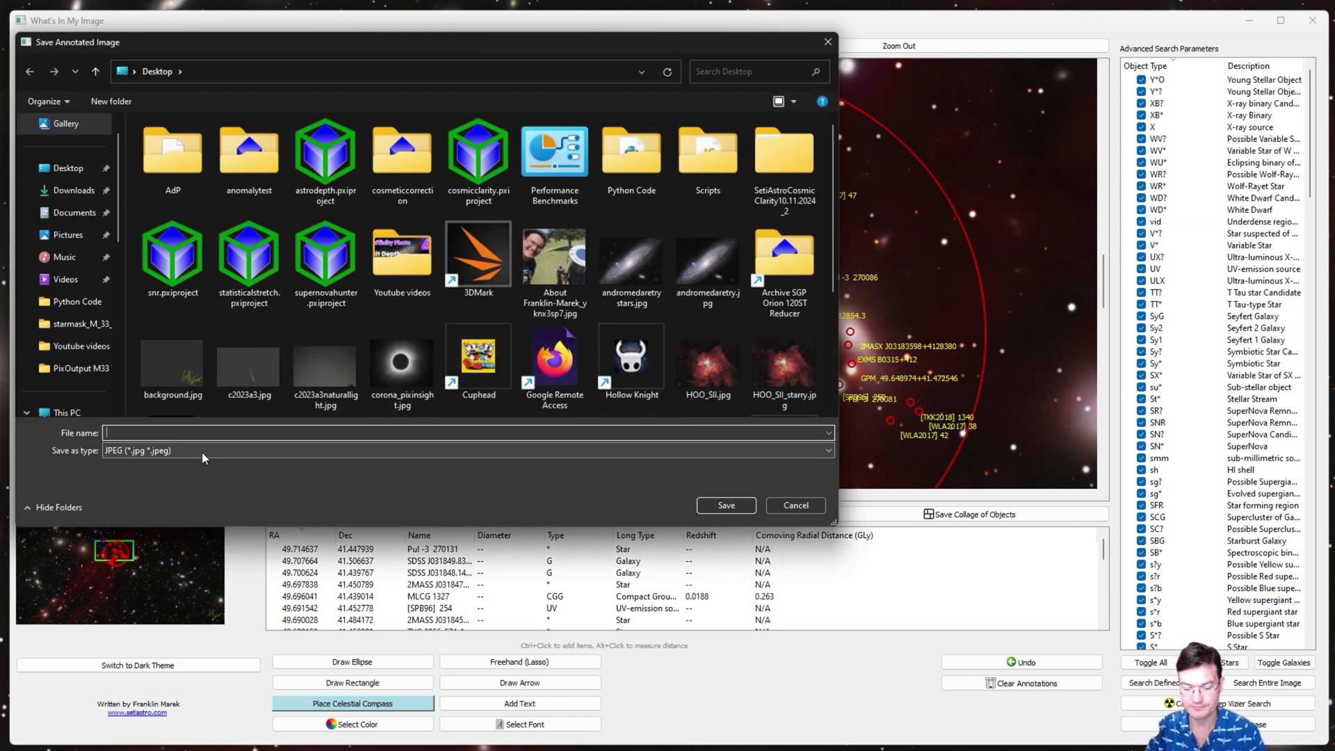
{"action": "type", "text": "cropped v"}
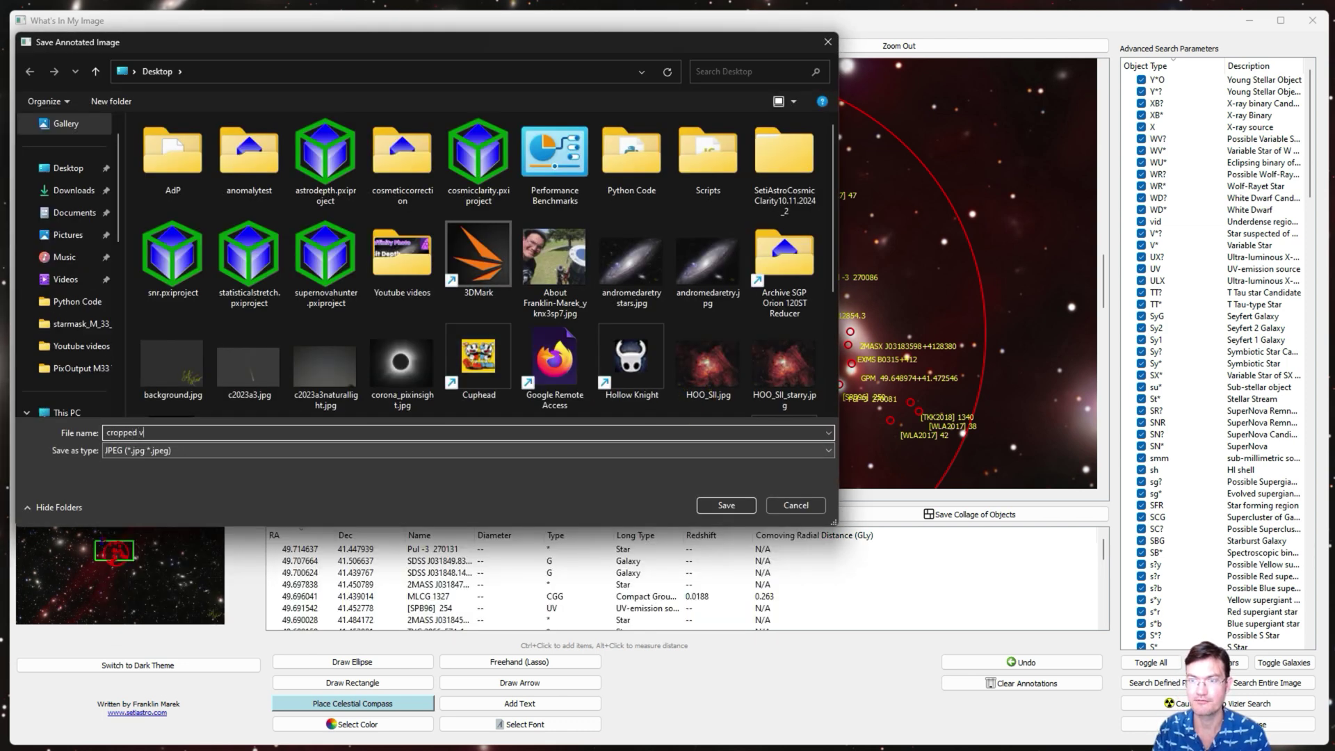
{"action": "type", "text": "iew"}
{"action": "key", "text": "Return"}
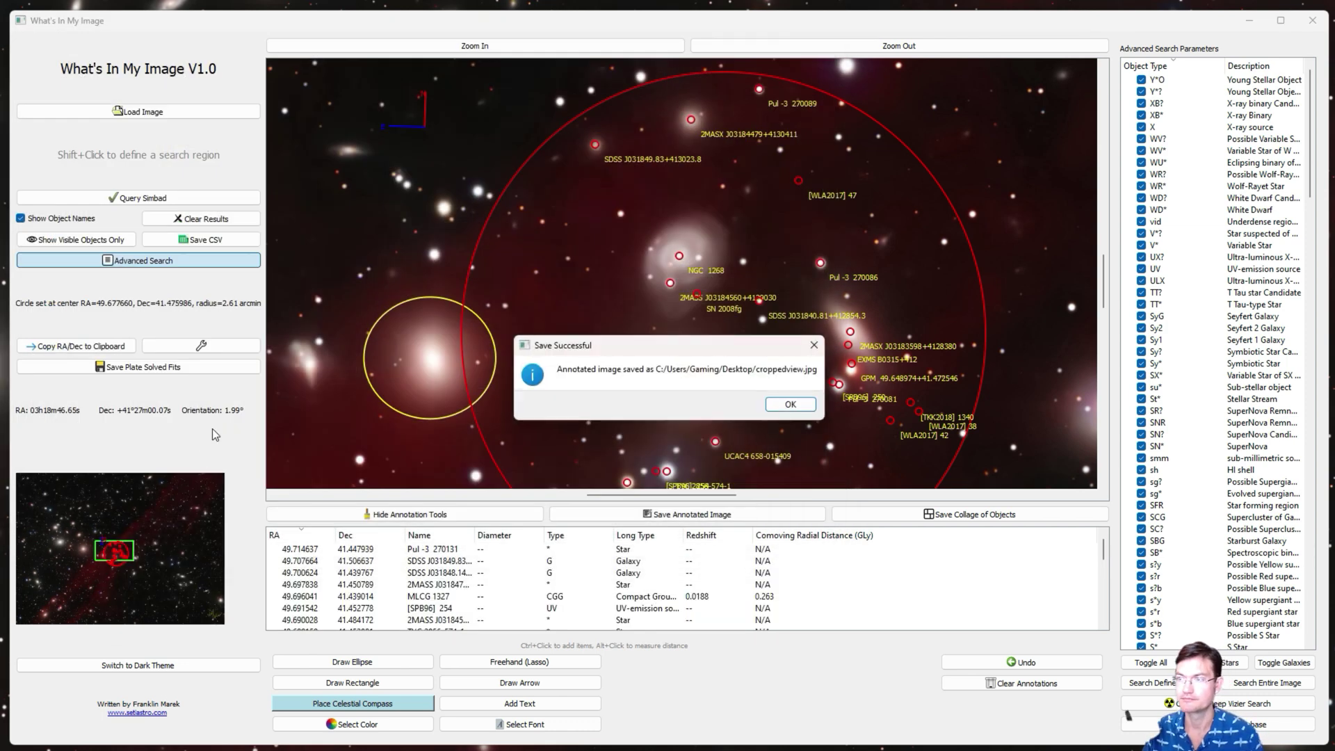
{"action": "left_click", "coordinate": [789, 405]}
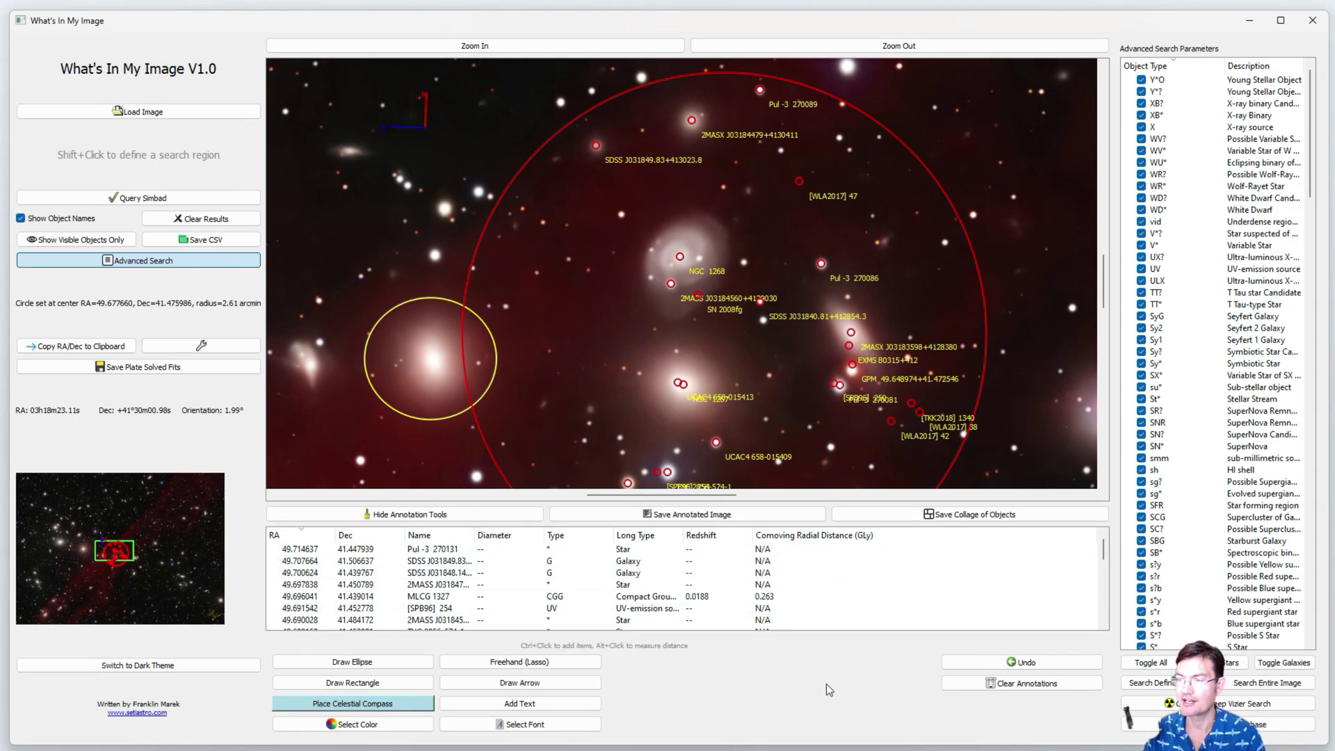
- Clear all annotations, then measure angular distances, including the spiral galaxy's width and the elongated galaxy
{"action": "left_click", "coordinate": [985, 684]}
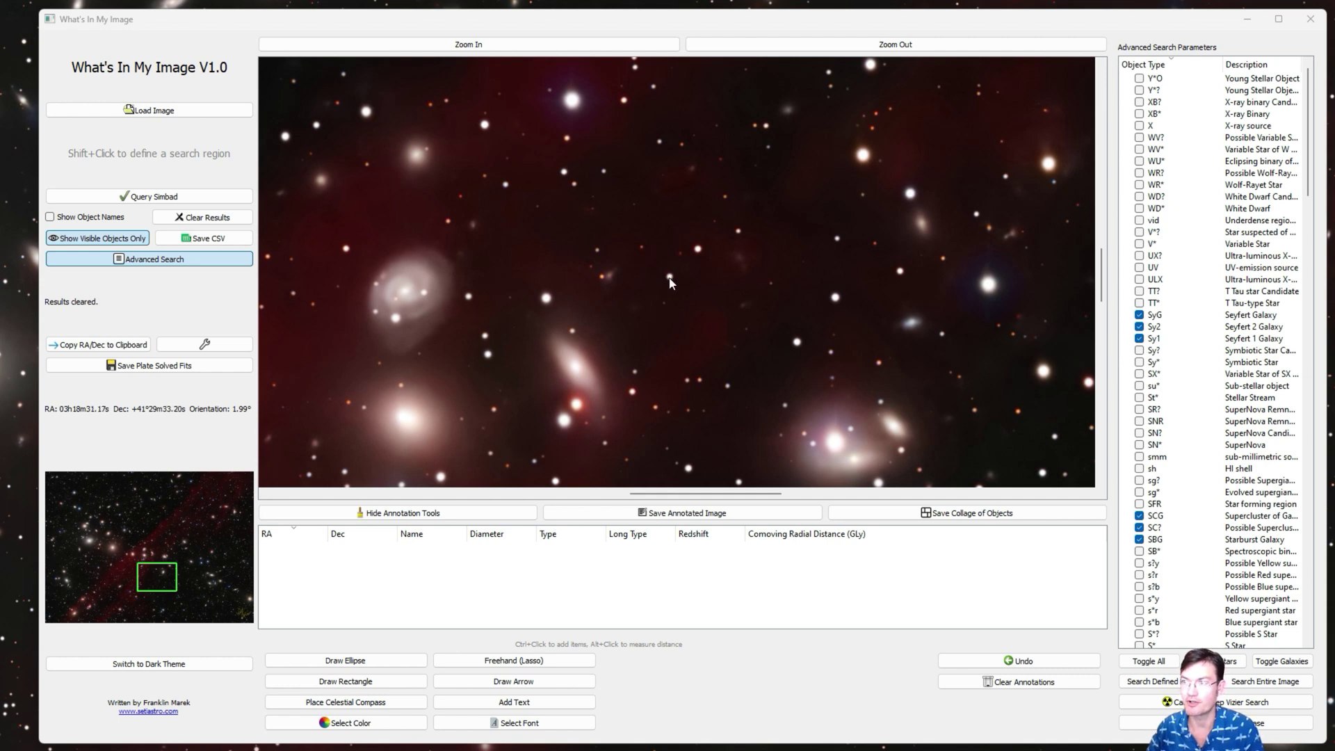
{"action": "left_click_drag", "start_coordinate": [669, 276], "coordinate": [837, 297]}
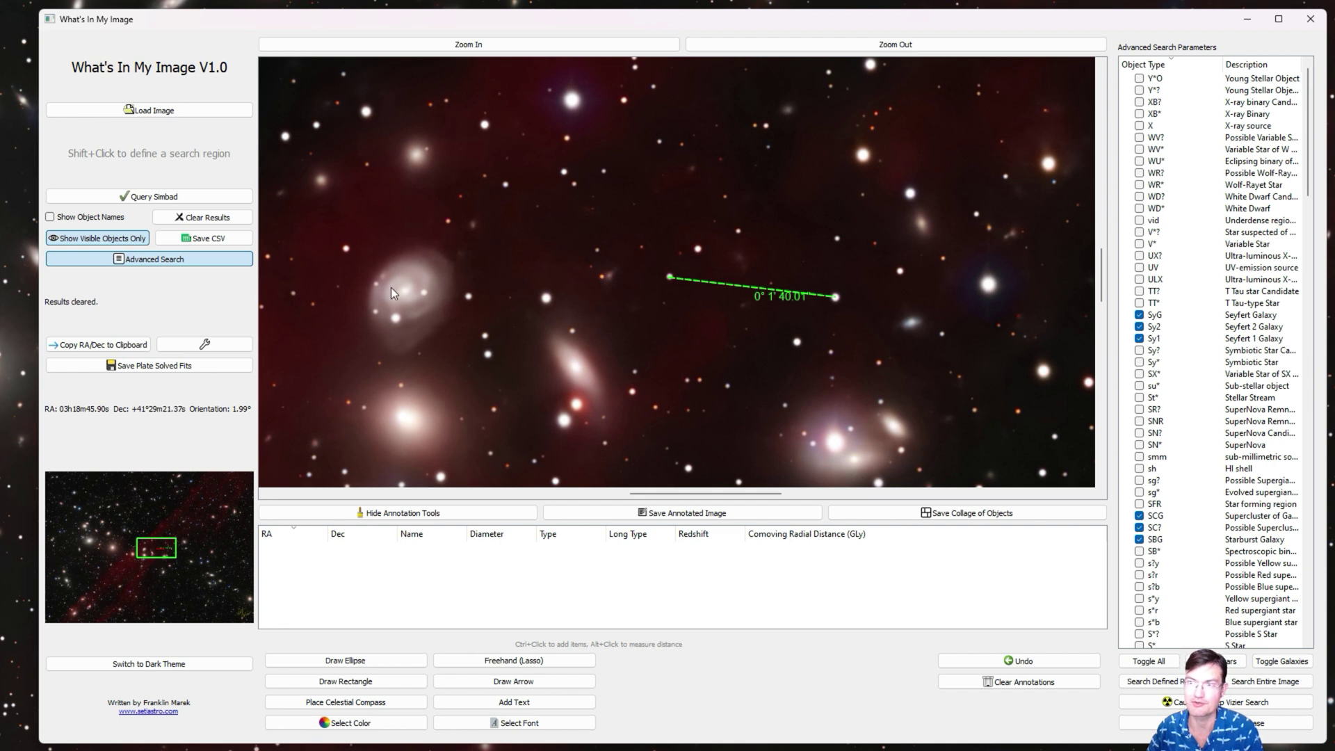
{"action": "left_click_drag", "start_coordinate": [376, 278], "coordinate": [441, 294]}
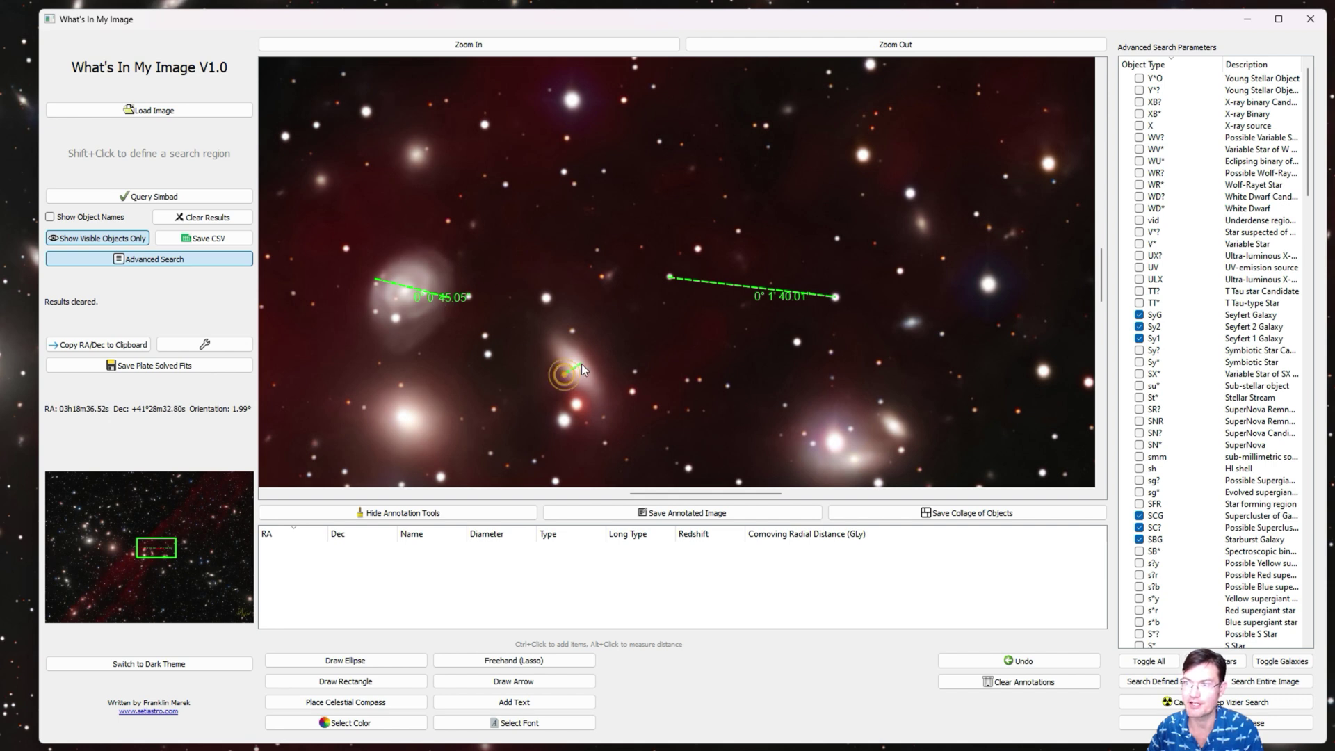
{"action": "left_click_drag", "start_coordinate": [587, 361], "coordinate": [587, 361]}
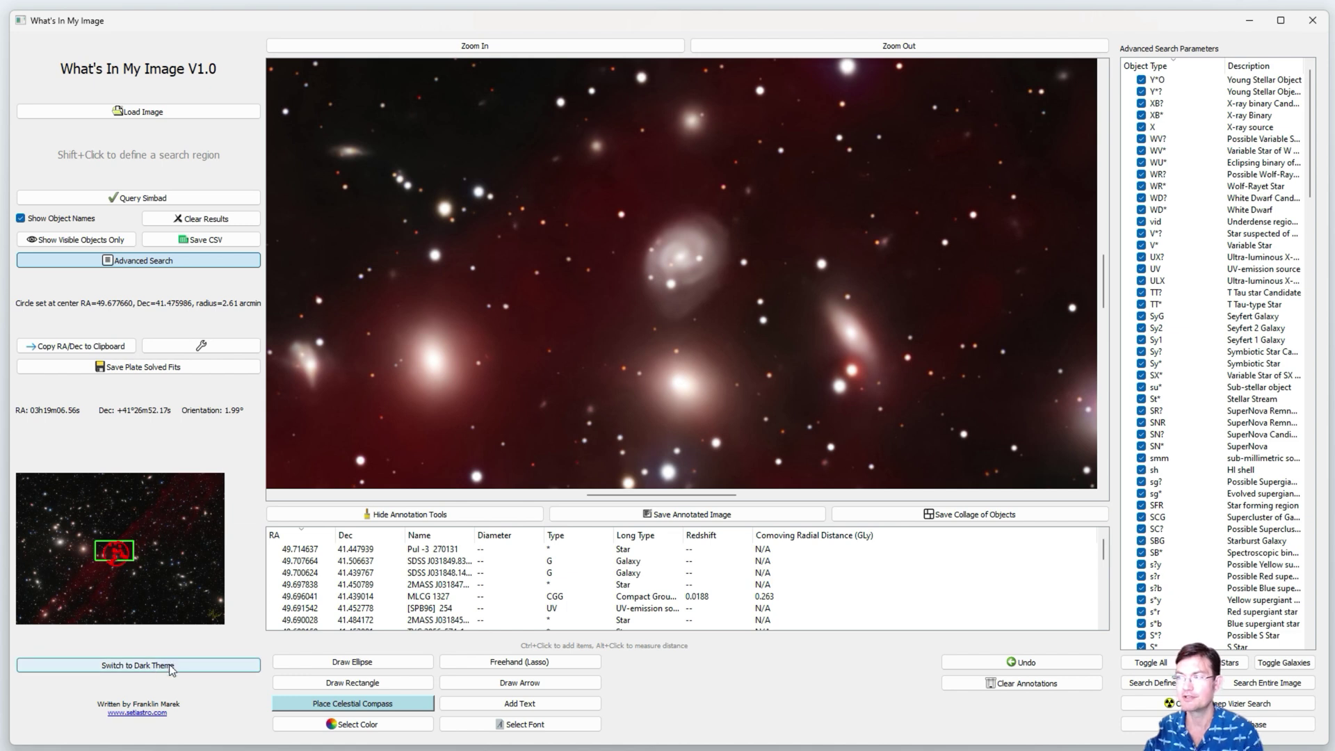
{"action": "left_click", "coordinate": [169, 665]}
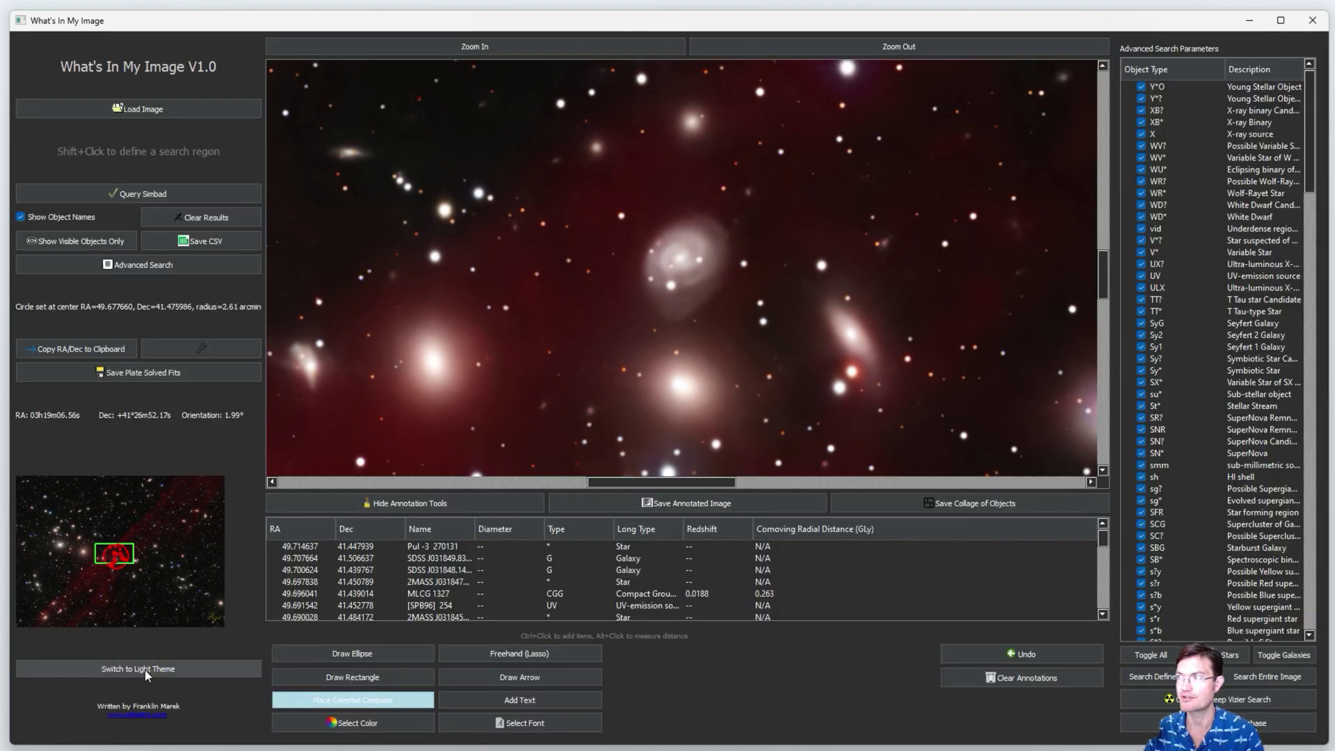
{"action": "left_click", "coordinate": [147, 670]}
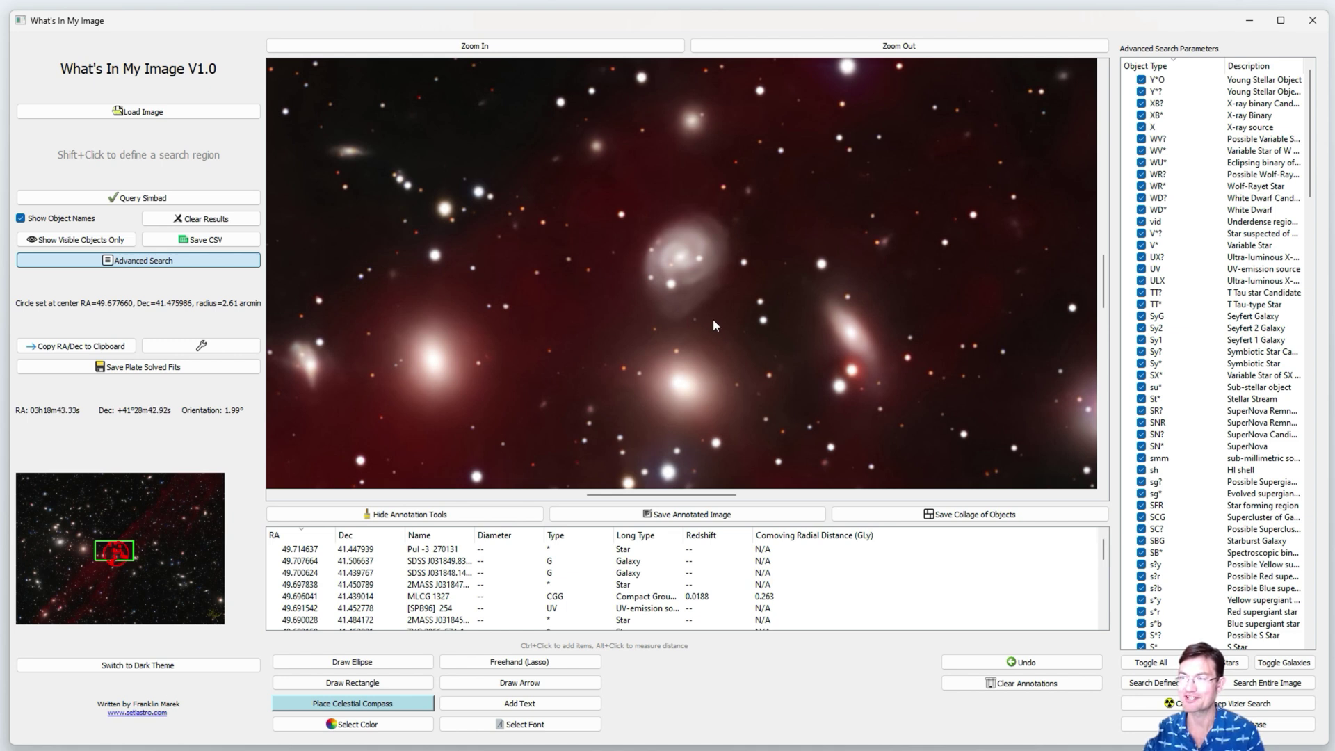
{"action": "left_click_drag", "start_coordinate": [712, 318], "coordinate": [632, 353]}
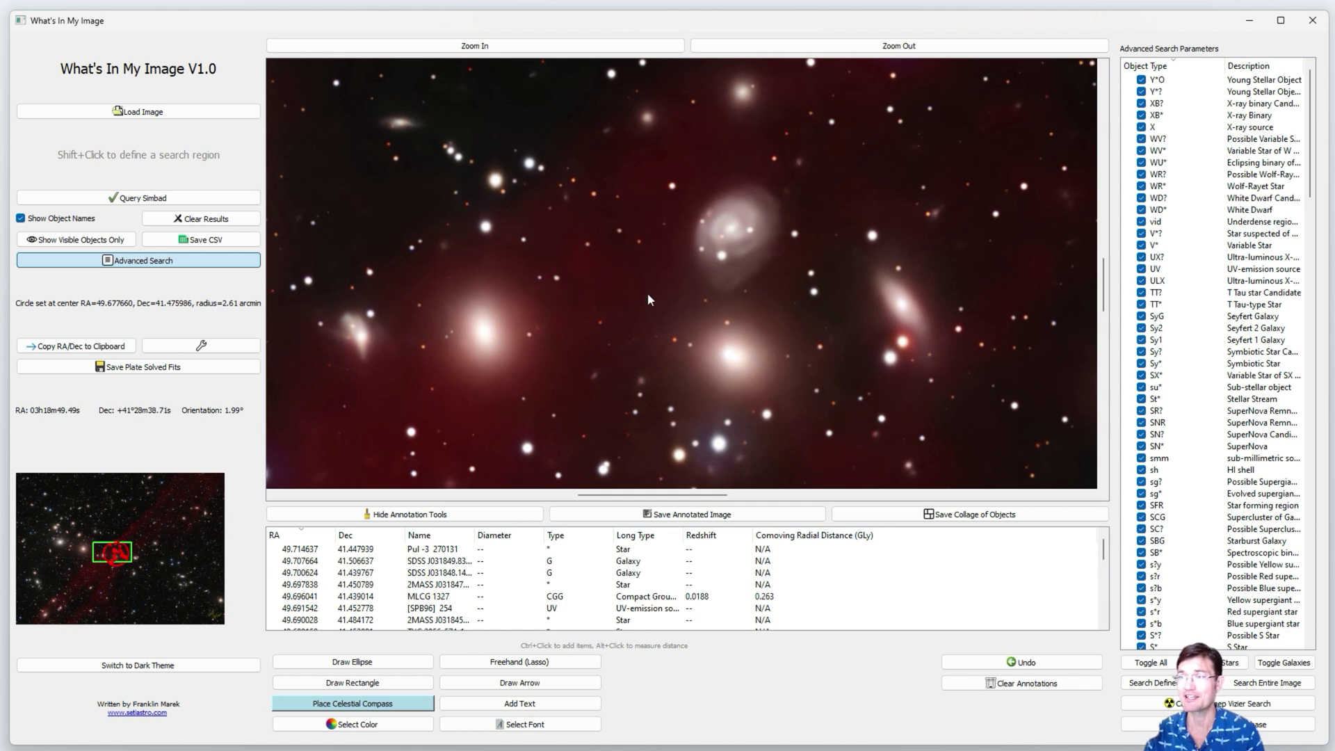
{"action": "left_click_drag", "start_coordinate": [645, 315], "coordinate": [757, 319]}
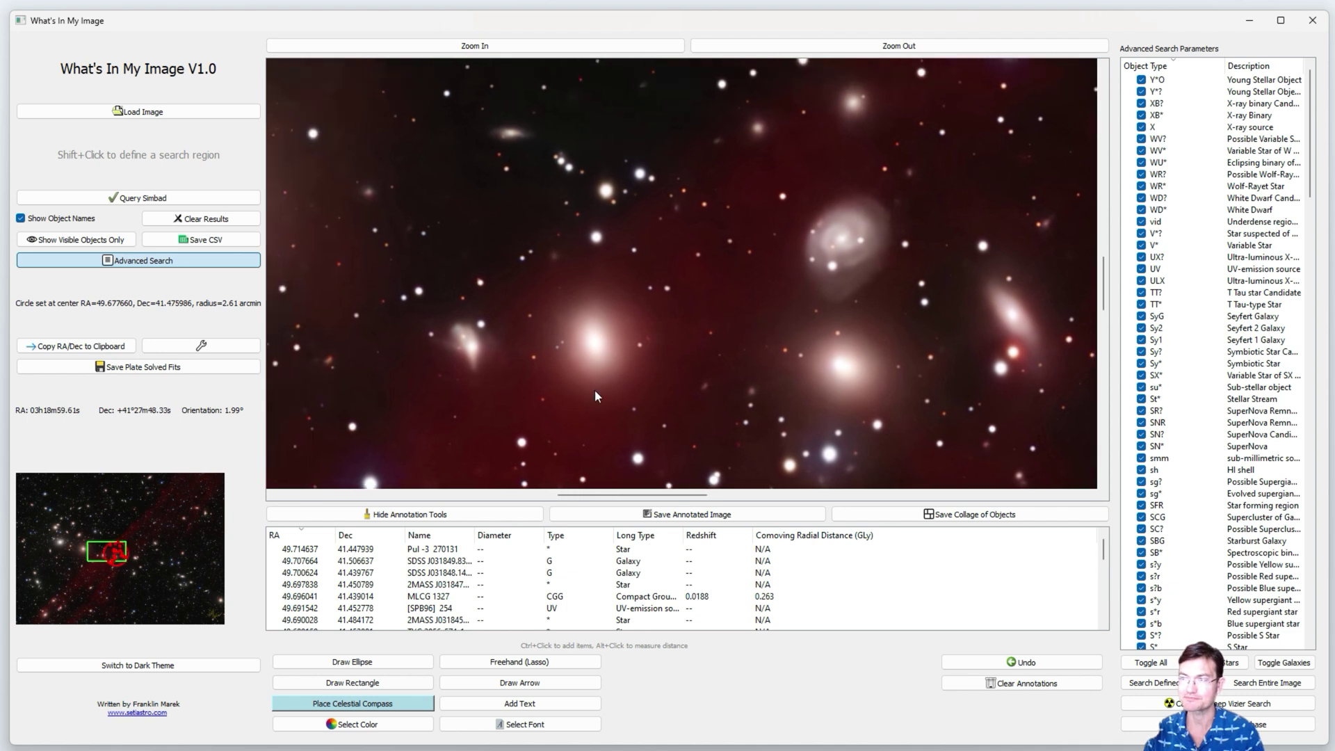